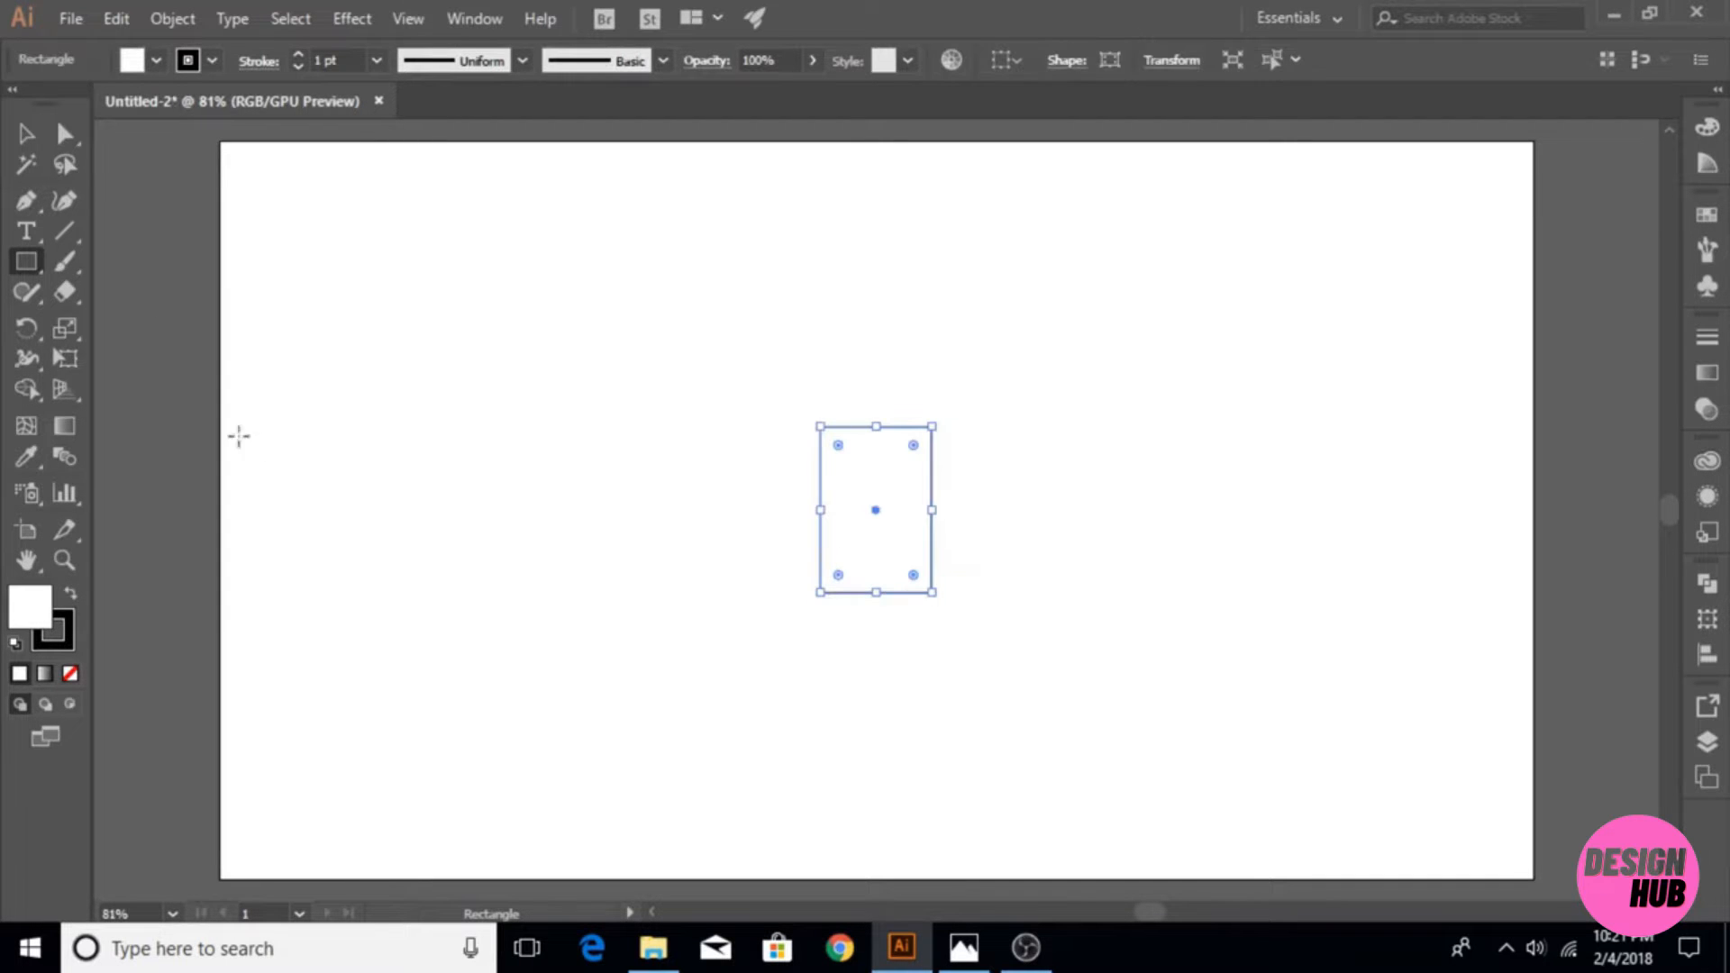
- Round the two bottom corners of the rectangle, leaving its top corners square
click(64, 133)
click(815, 593)
drag(855, 615, 959, 641)
drag(839, 577, 837, 577)
click(749, 555)
- Add an anchor point at the middle of the rectangle's bottom edge and bend that edge into a shallow upward arch
click(26, 201)
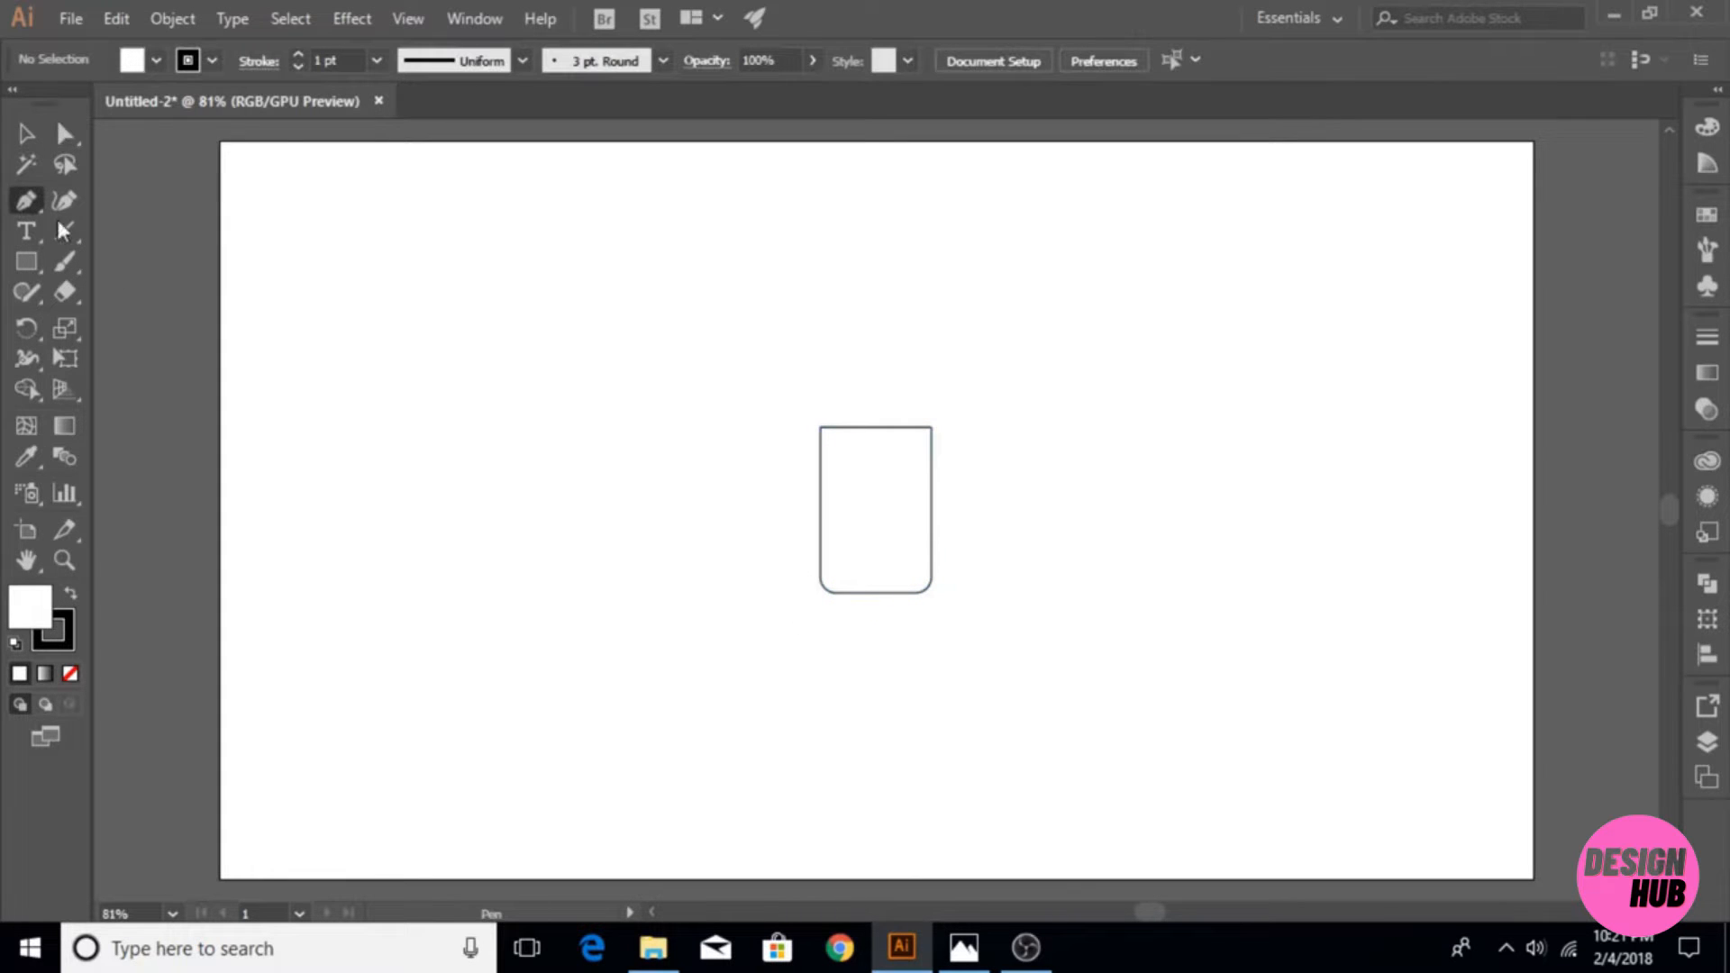
click(26, 133)
drag(638, 302, 940, 531)
key(p)
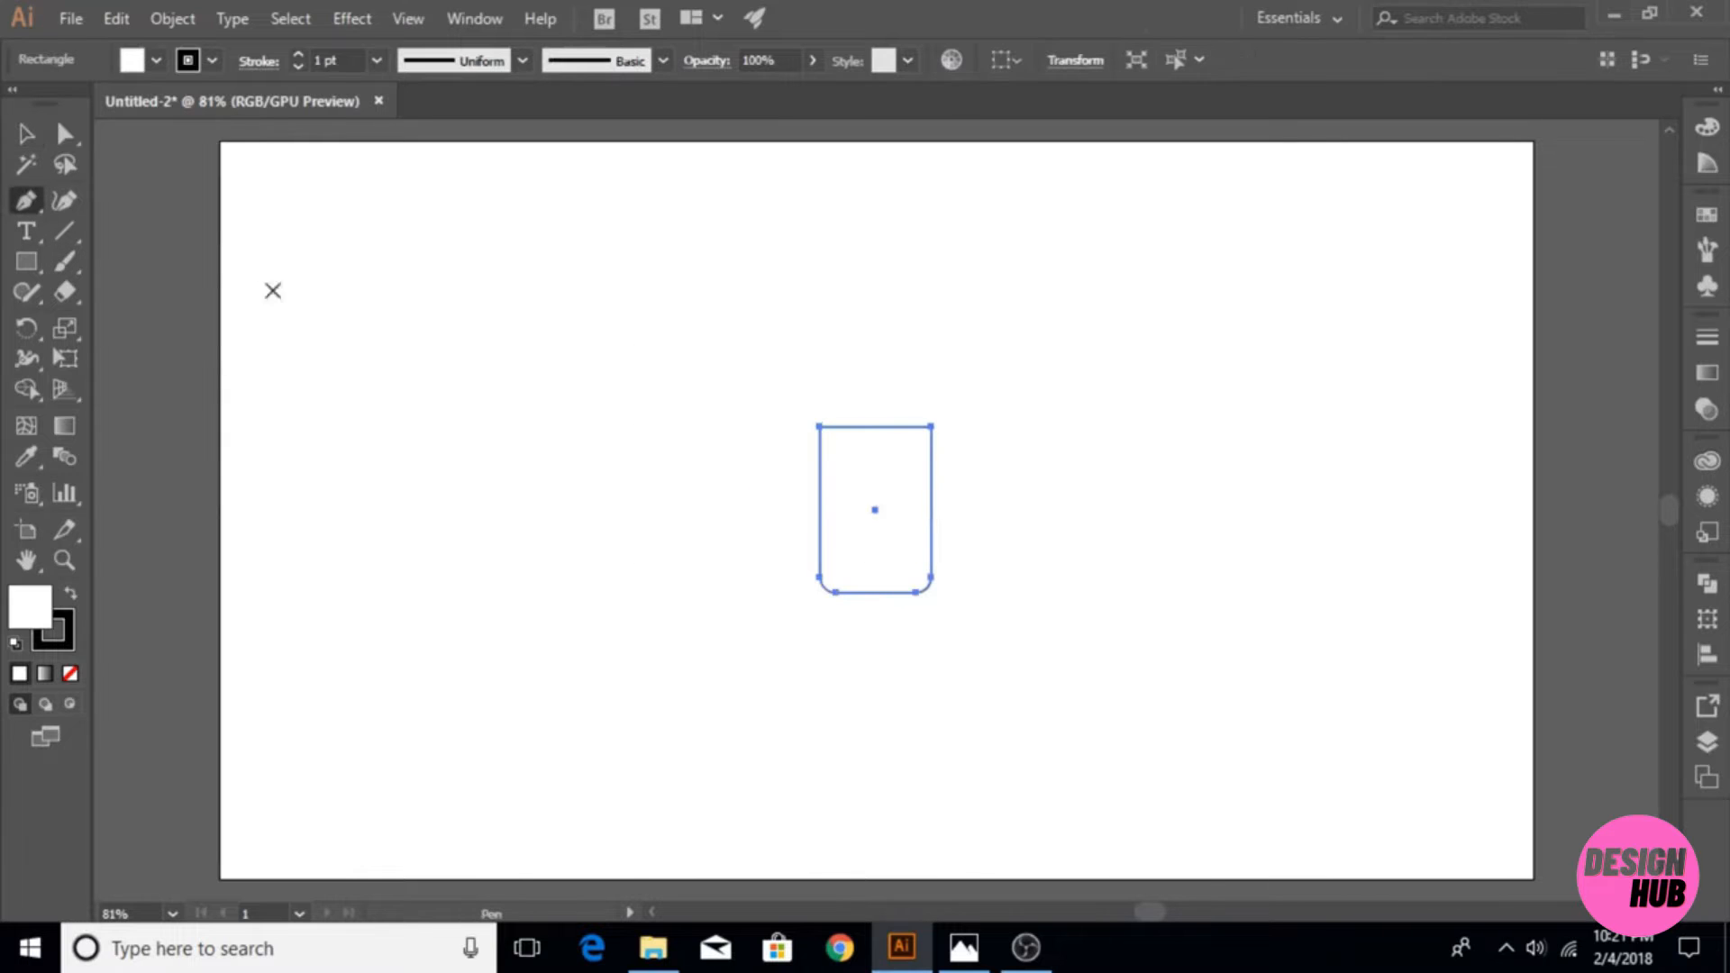
click(874, 592)
key(a)
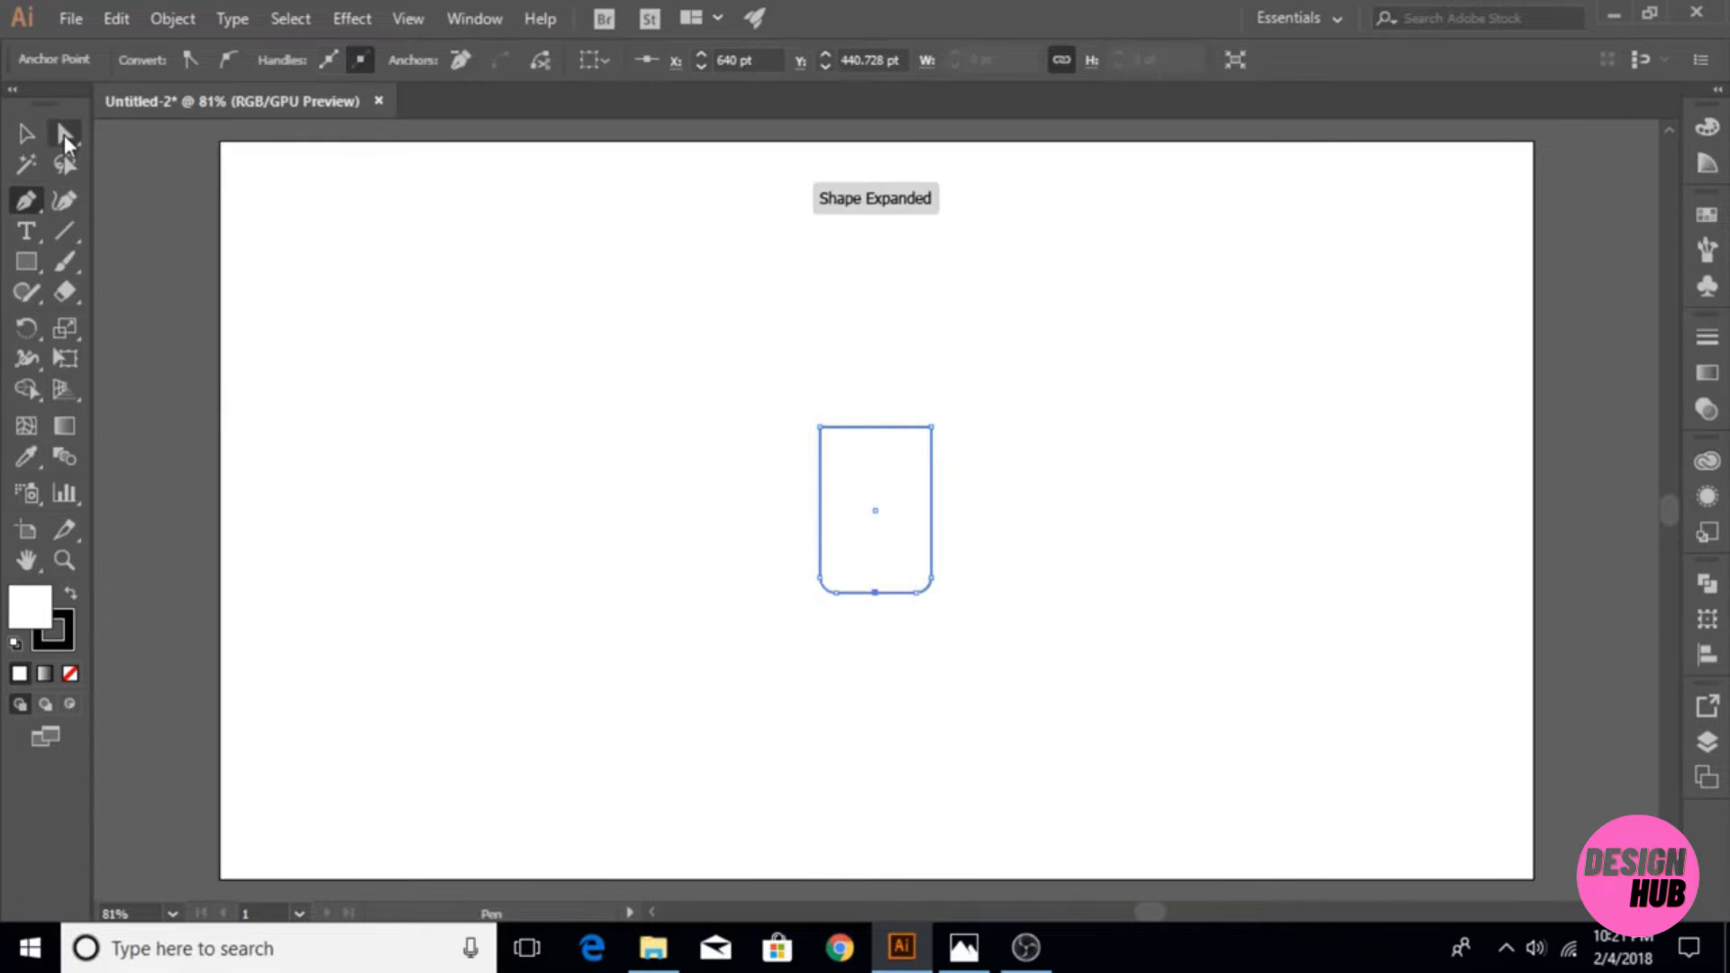
drag(879, 594, 880, 744)
click(649, 564)
- Draw three overlapping circles of different sizes around the rectangle's top and merge everything into one chef hat outline with Shape Builder
drag(27, 261, 96, 321)
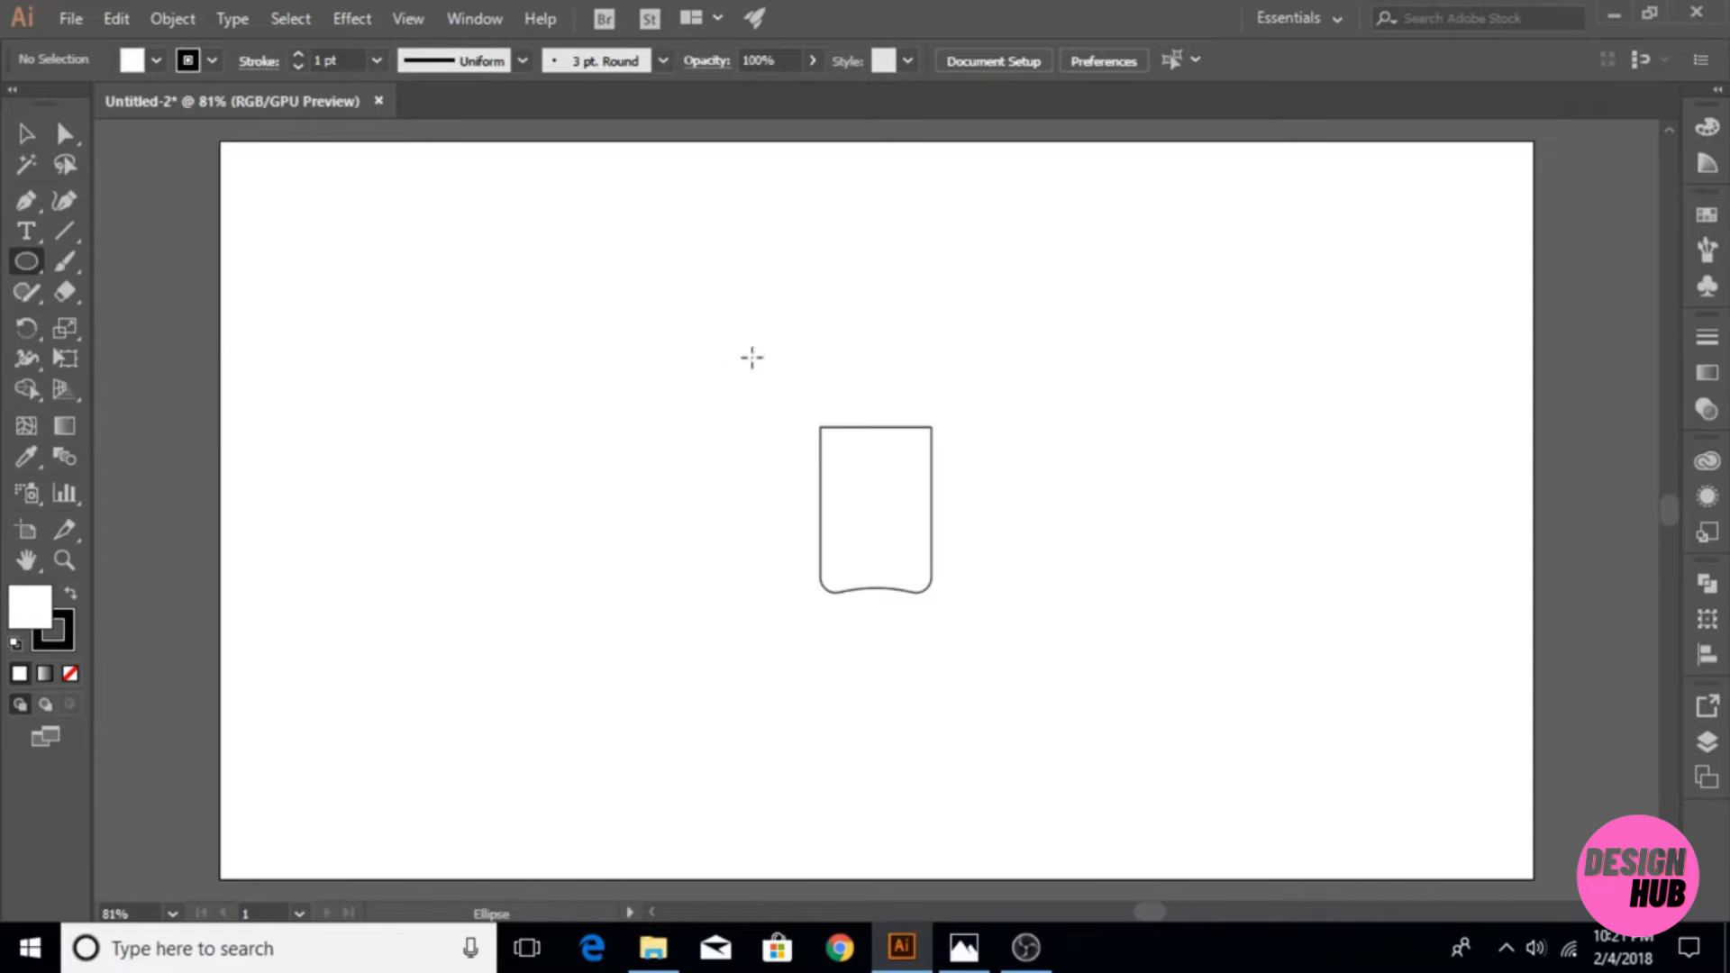
drag(742, 369, 893, 502)
drag(881, 318, 968, 479)
key(v)
drag(622, 288, 1080, 646)
click(26, 389)
mouse_move(856, 581)
mouse_down()
mouse_move(838, 499)
mouse_move(793, 450)
mouse_move(871, 414)
mouse_move(894, 441)
mouse_move(908, 410)
mouse_move(917, 460)
mouse_up()
click(26, 133)
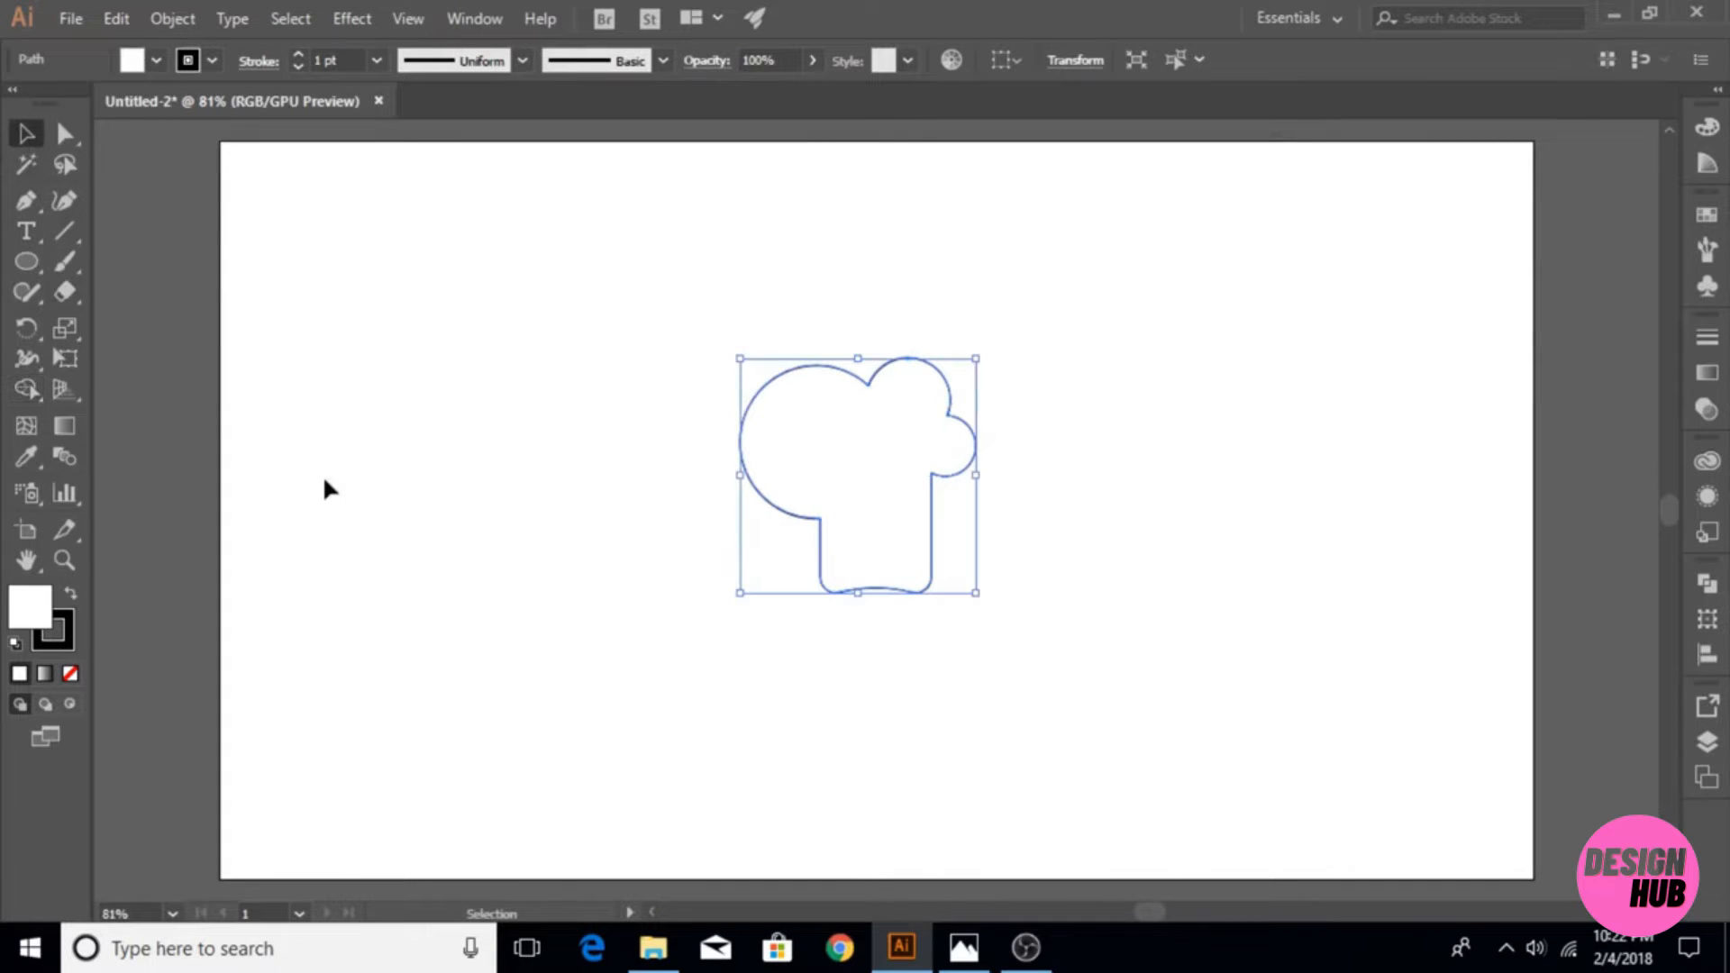
- Draw a closed straight-edged outline of the mustache's right half with the Pen tool, centred just below the hat
key(p)
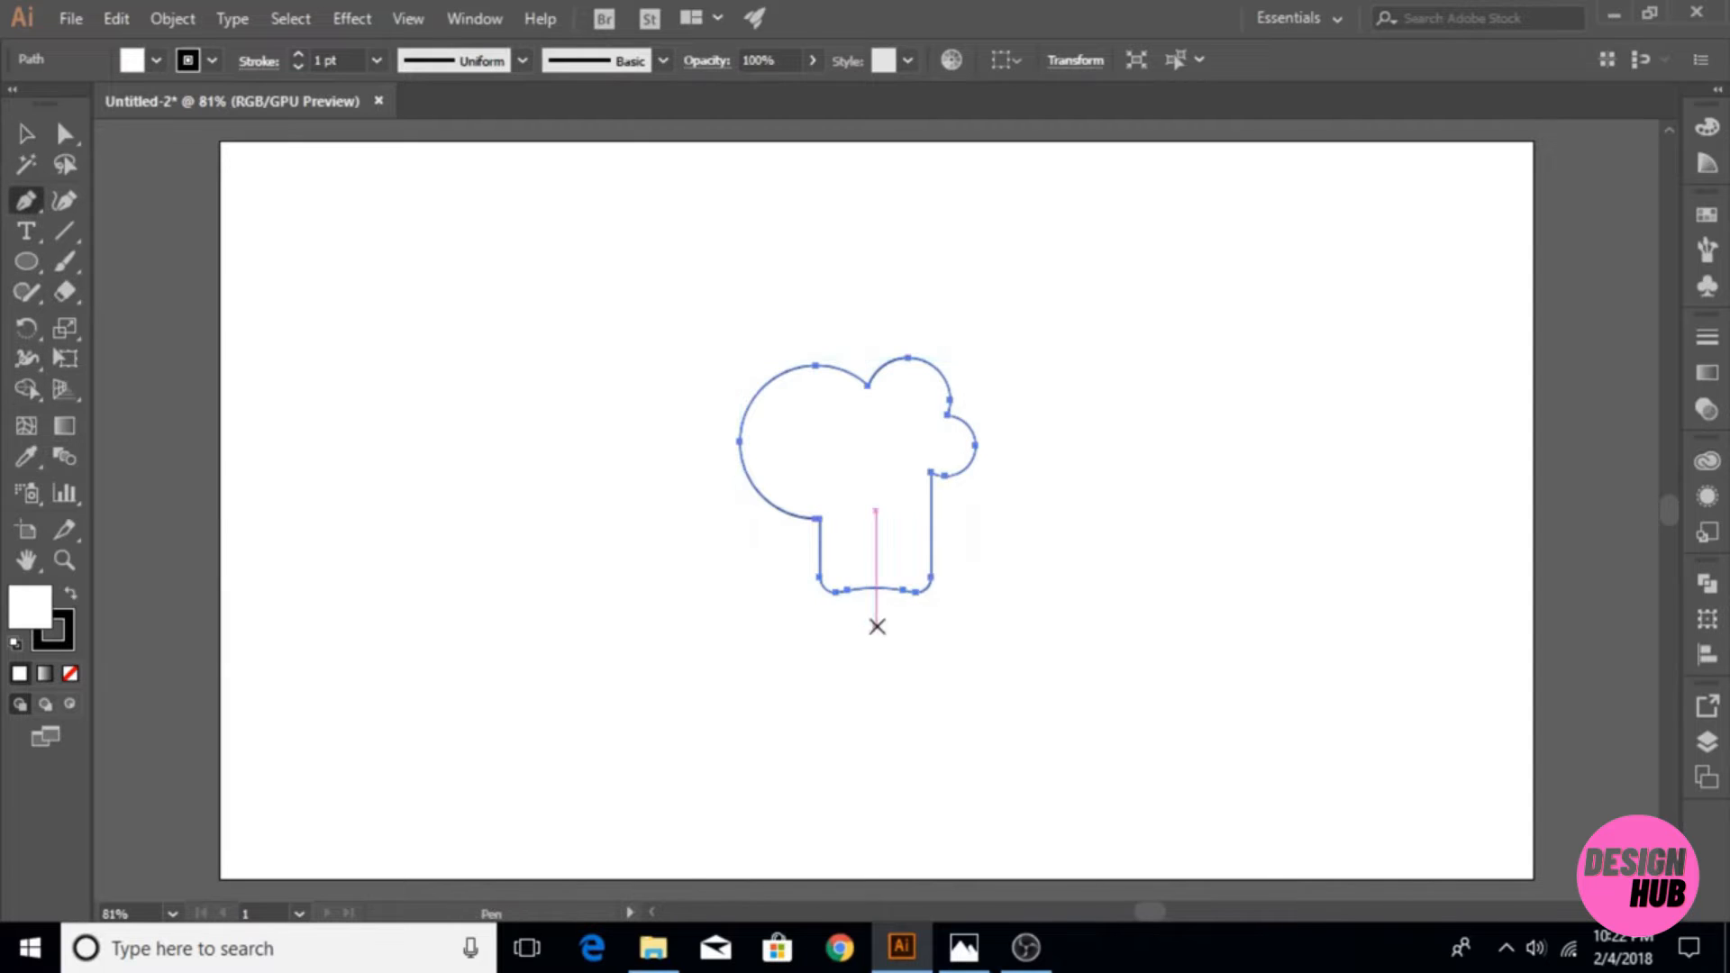
click(63, 554)
drag(880, 626, 1180, 631)
click(20, 205)
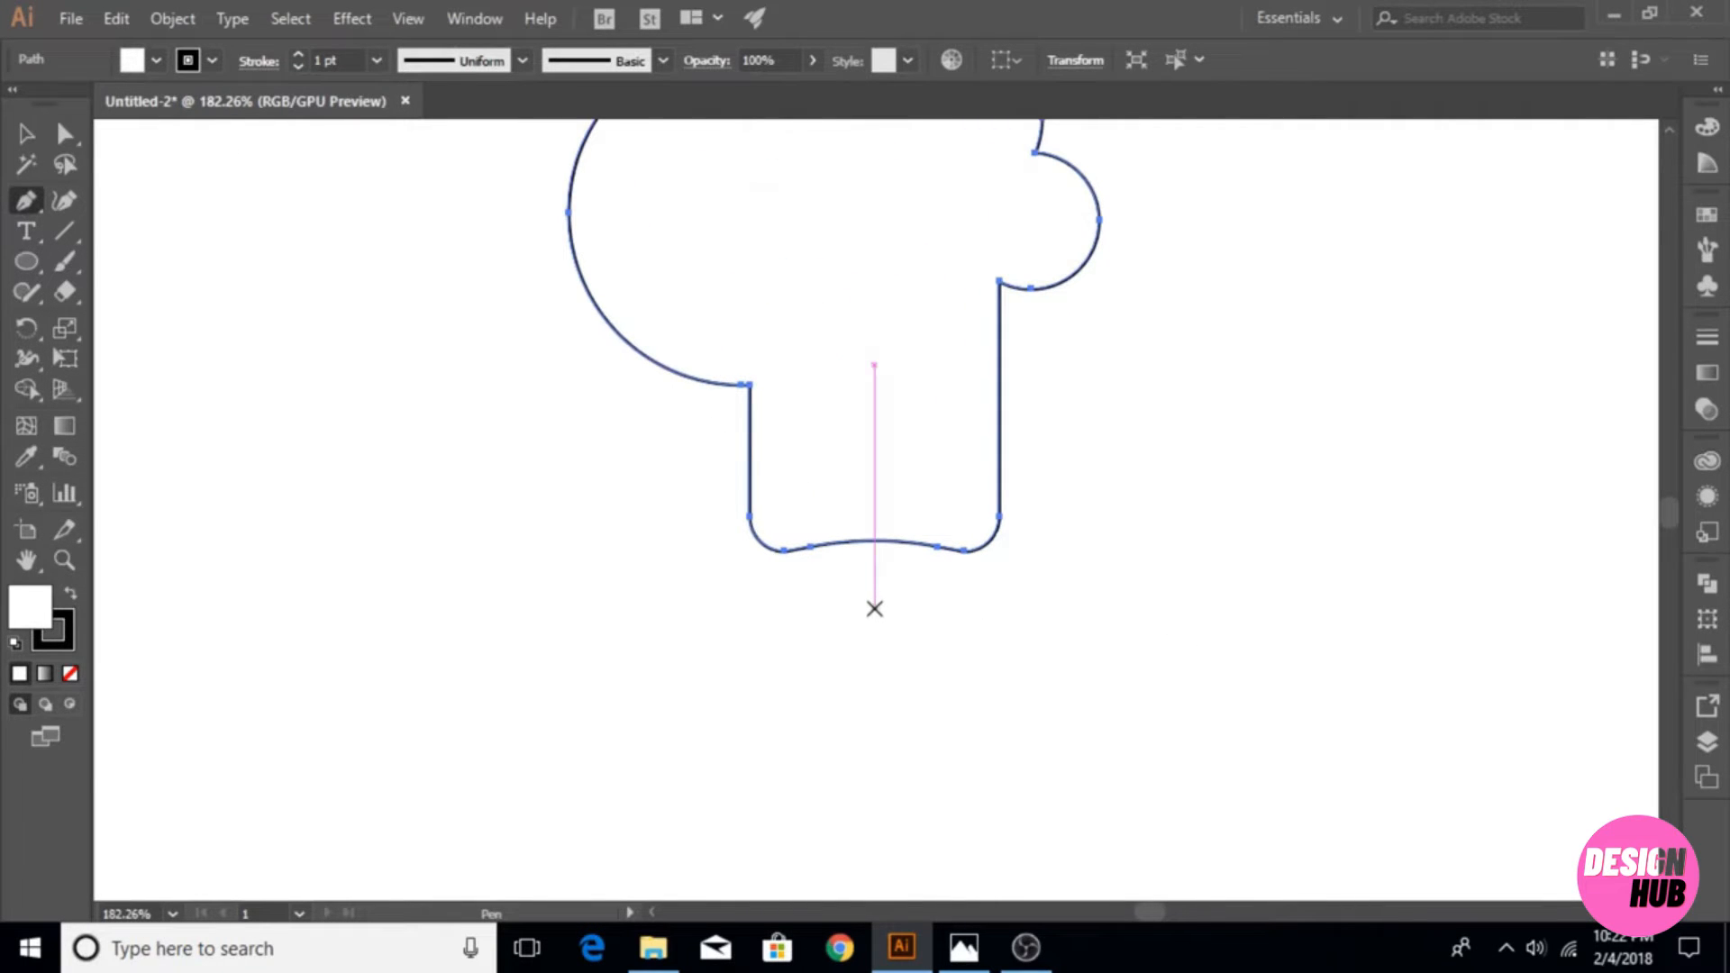
drag(872, 610, 876, 667)
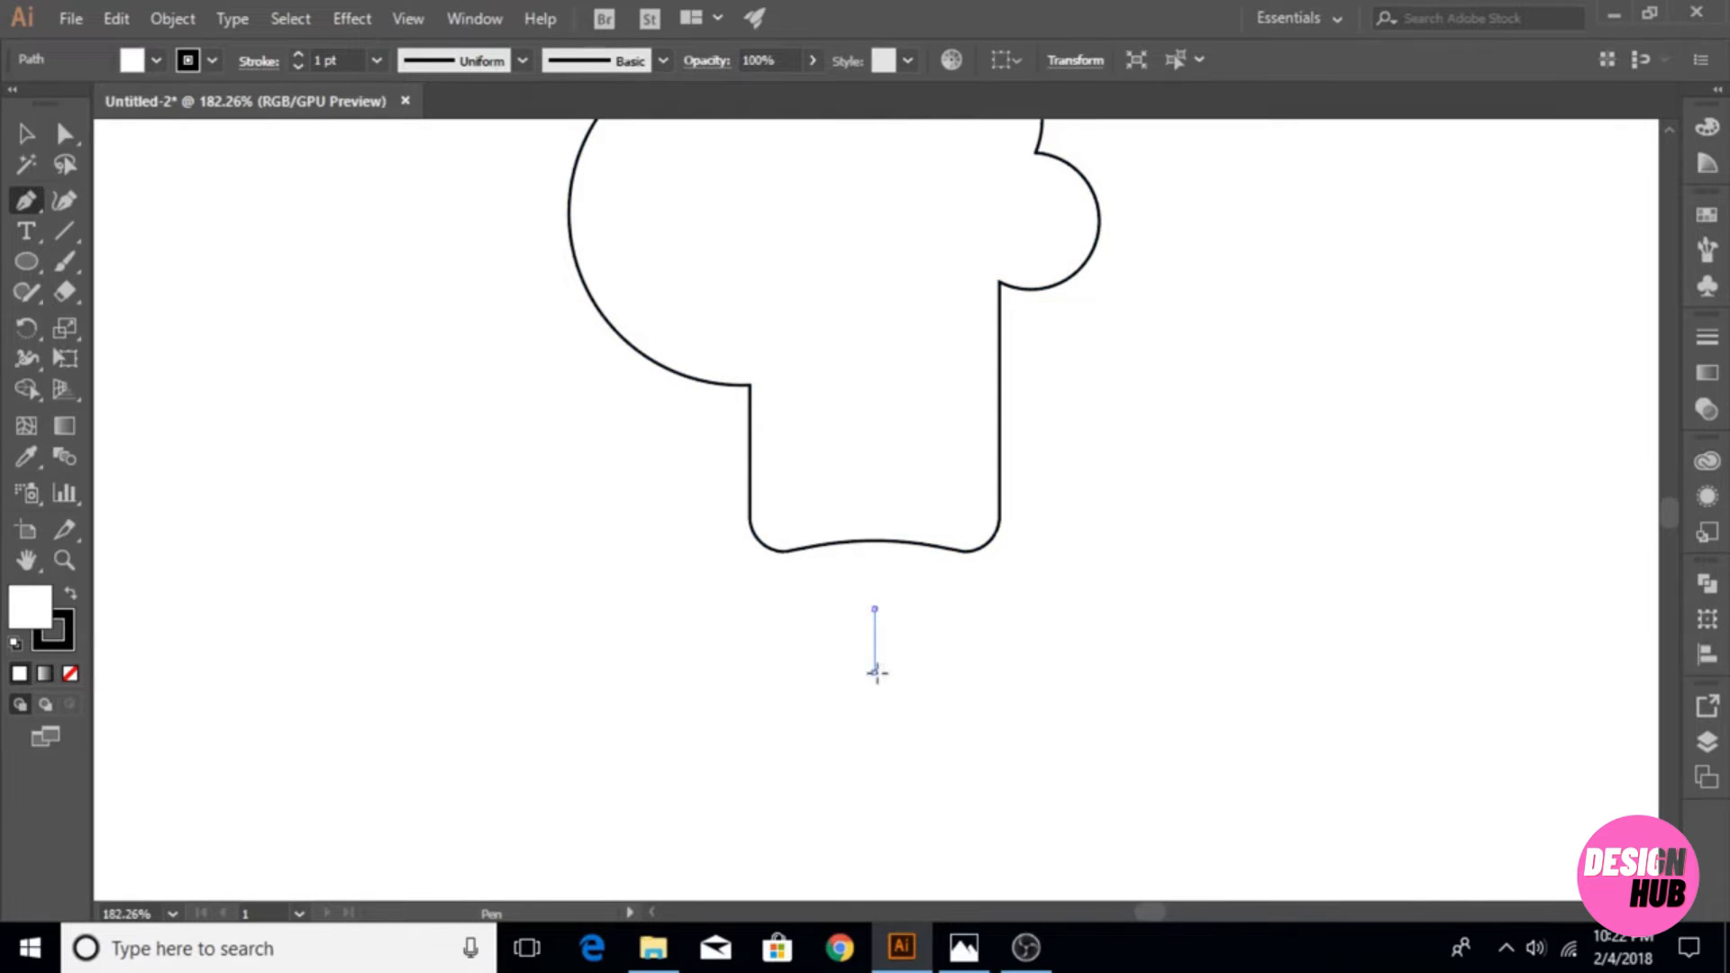
click(1146, 727)
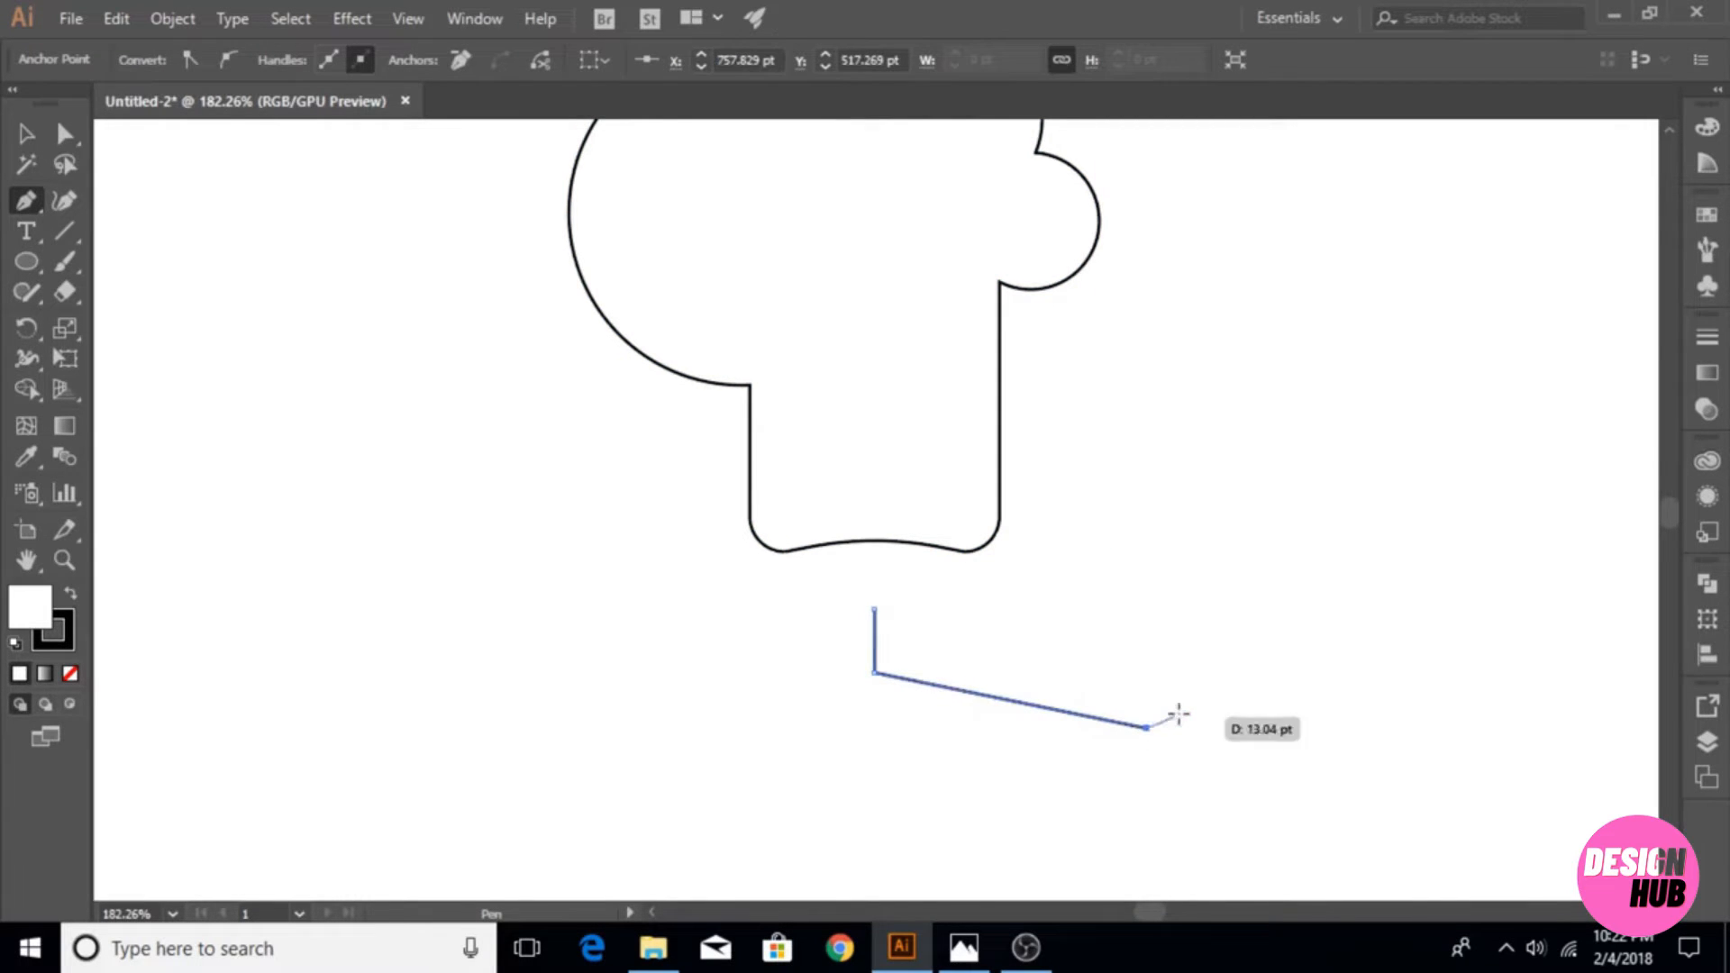
click(1278, 623)
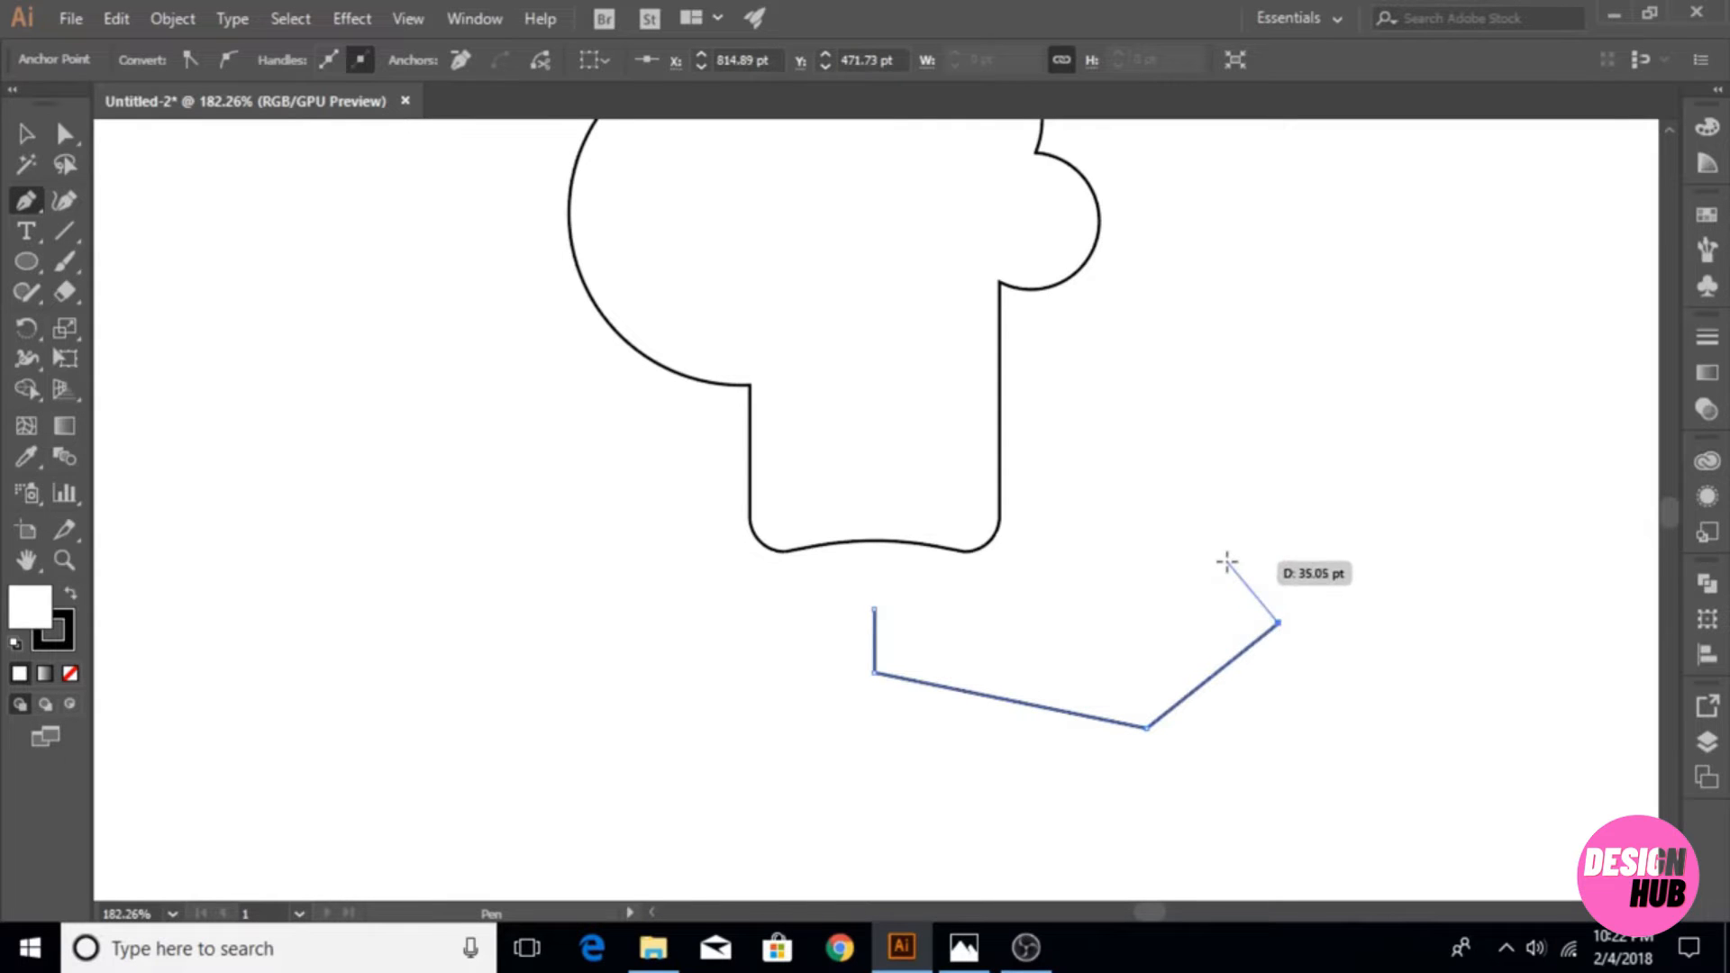
click(1148, 660)
click(873, 610)
- Bend the lower, outer and upper edges of the half mustache into flowing curves with the Curvature tool
click(64, 200)
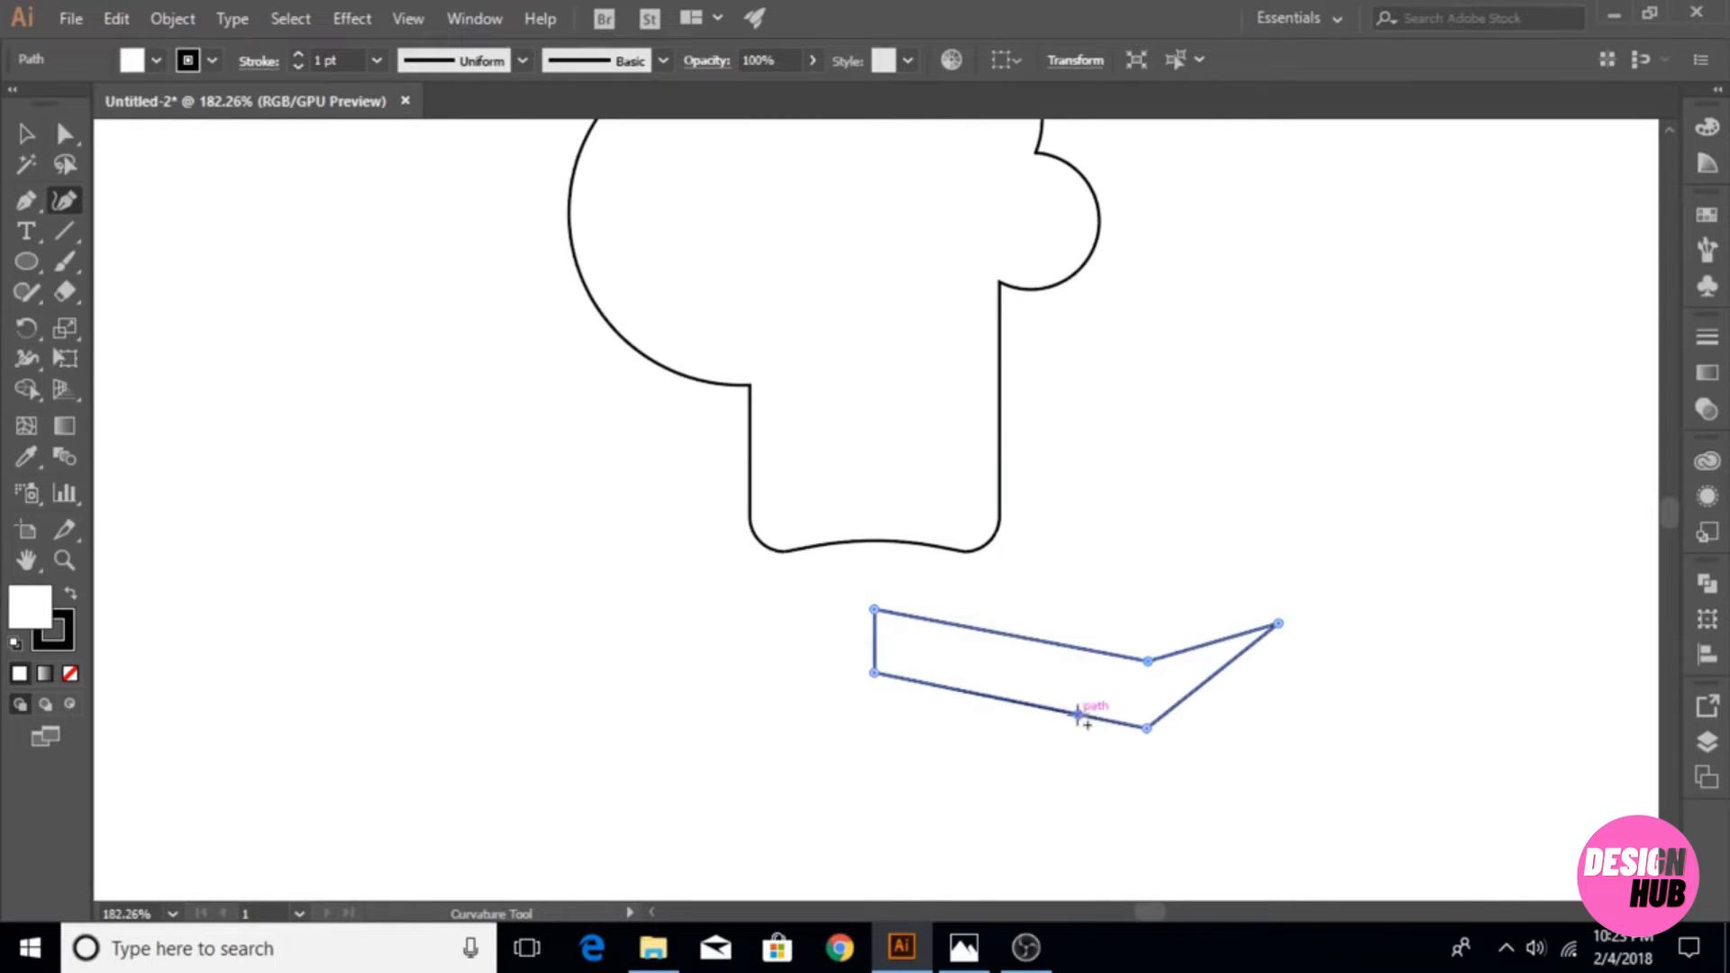
click(880, 666)
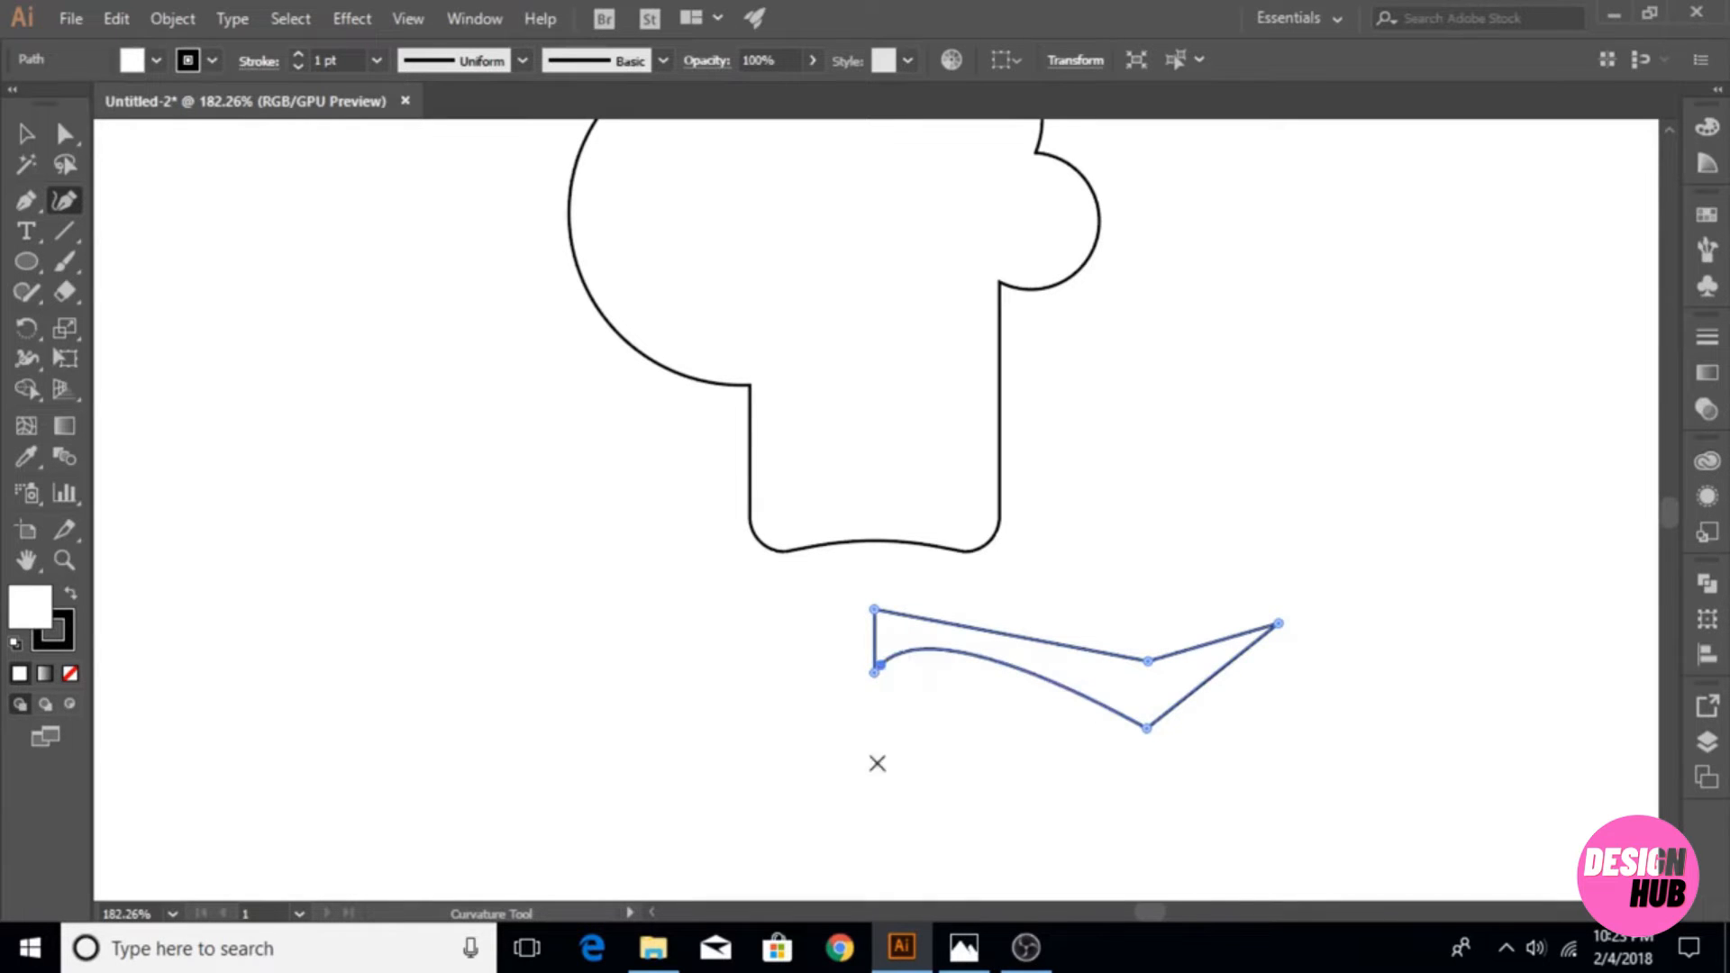
mouse_move(879, 666)
mouse_down()
mouse_move(868, 690)
mouse_move(895, 669)
mouse_up()
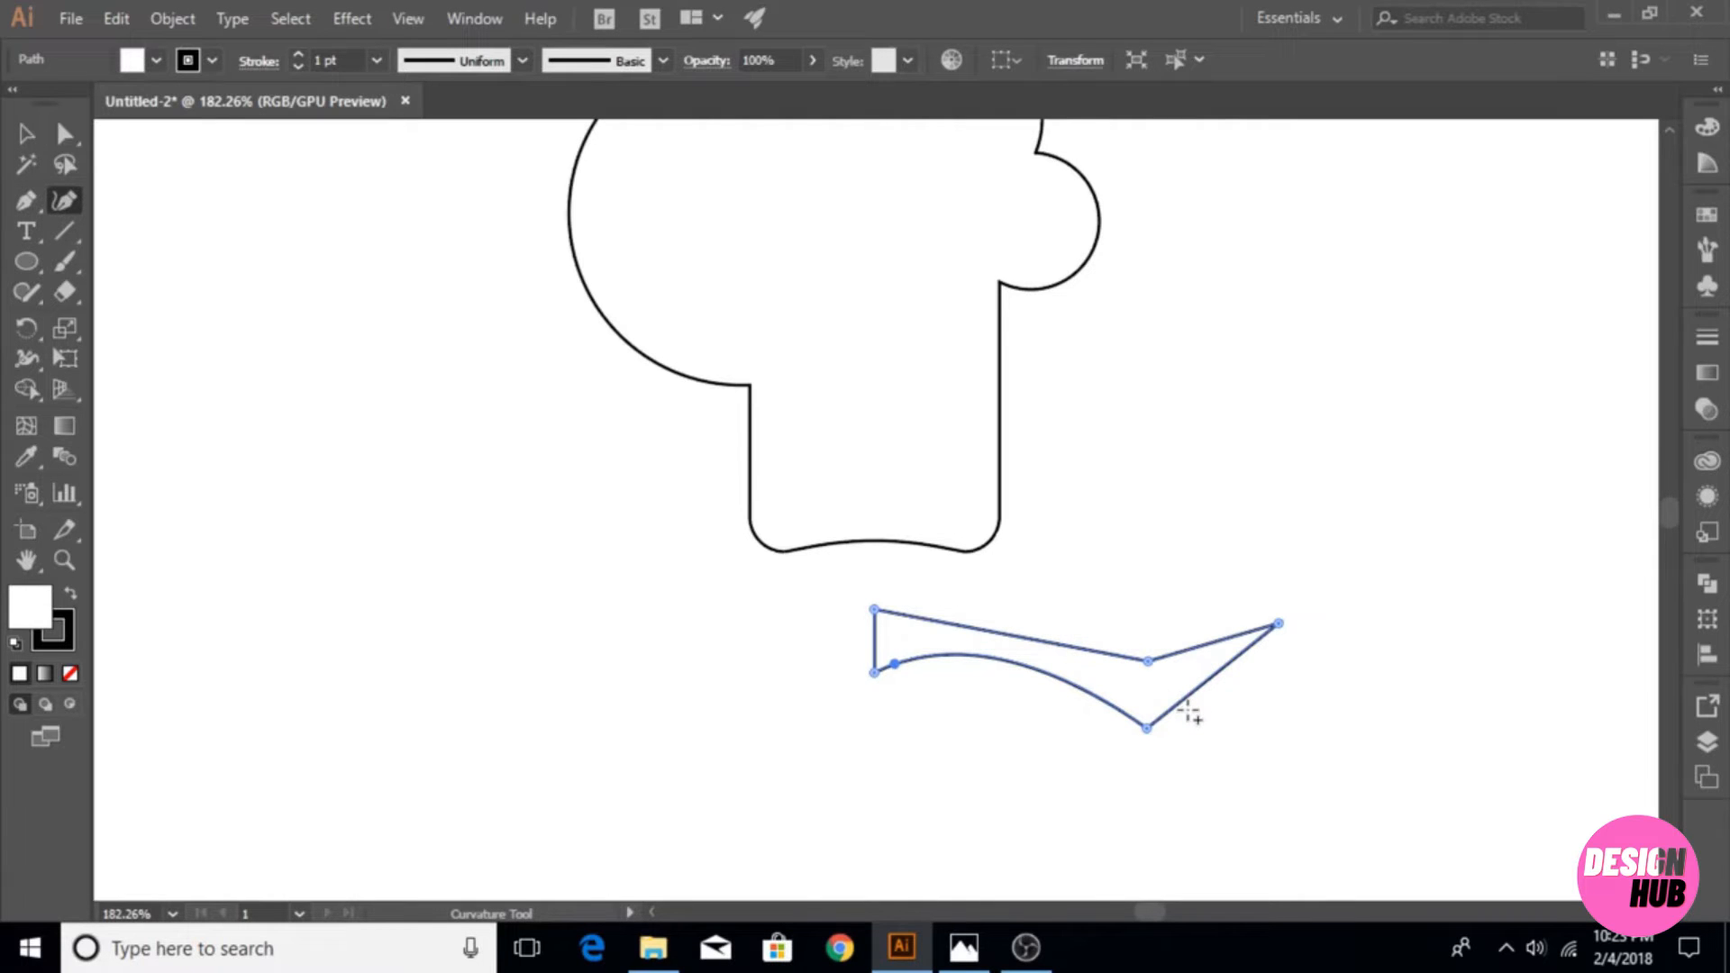
drag(1187, 696, 1203, 666)
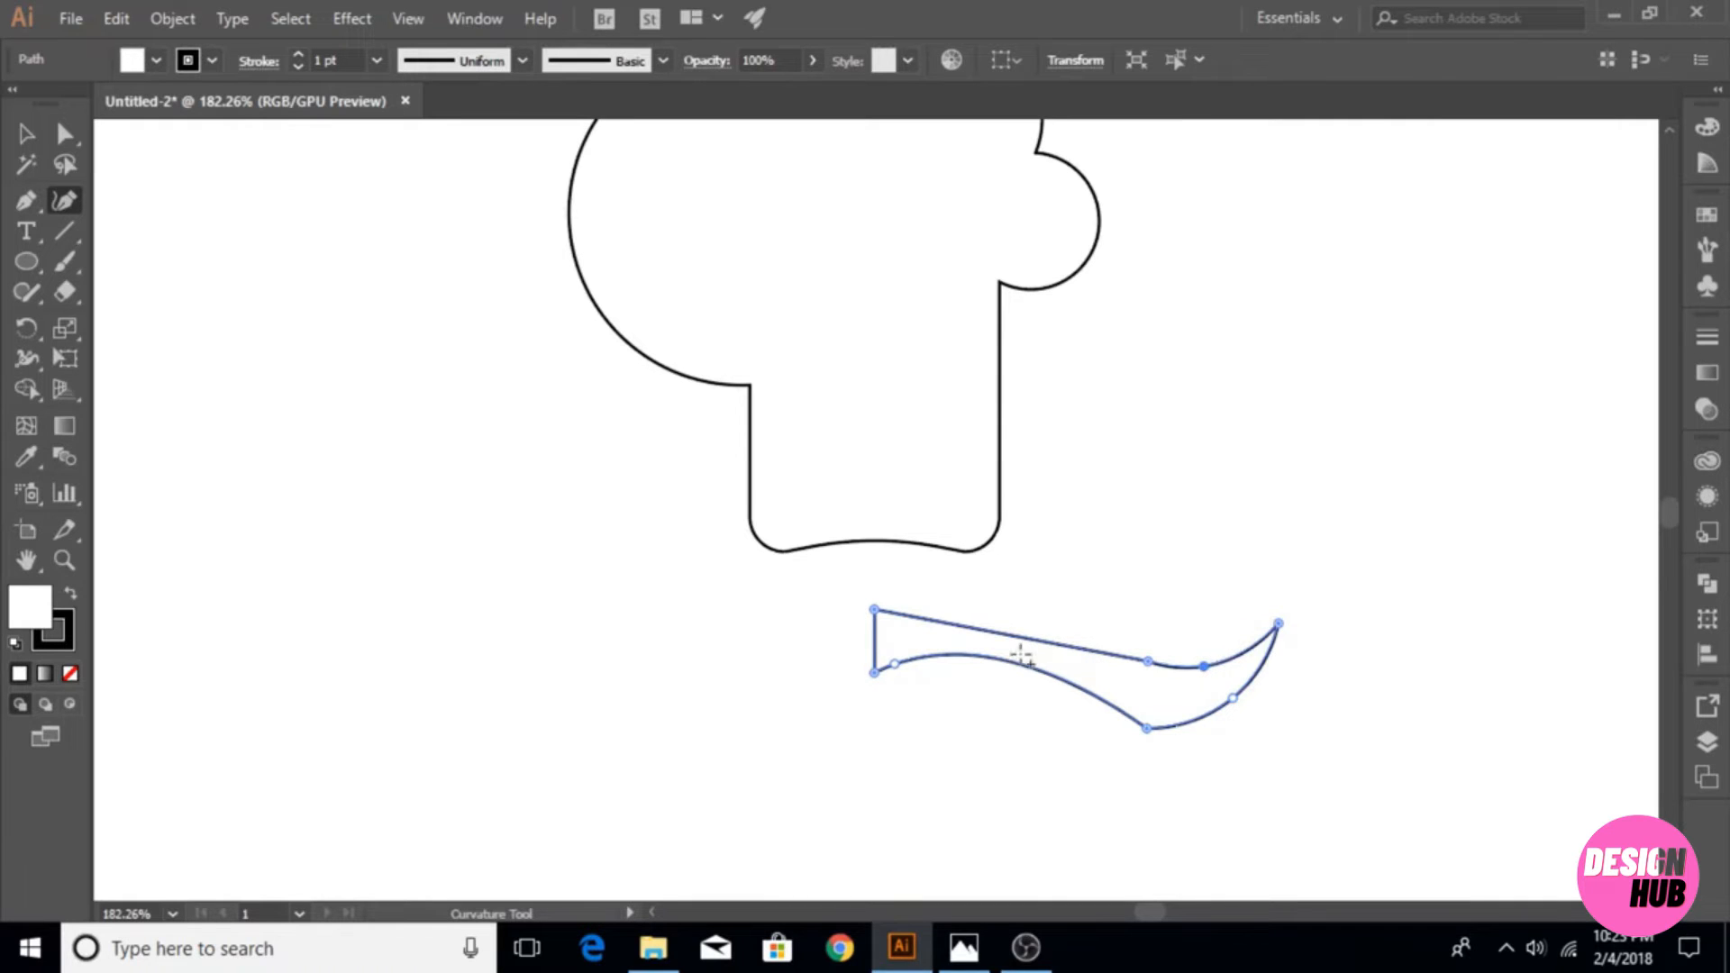
drag(1063, 645, 888, 588)
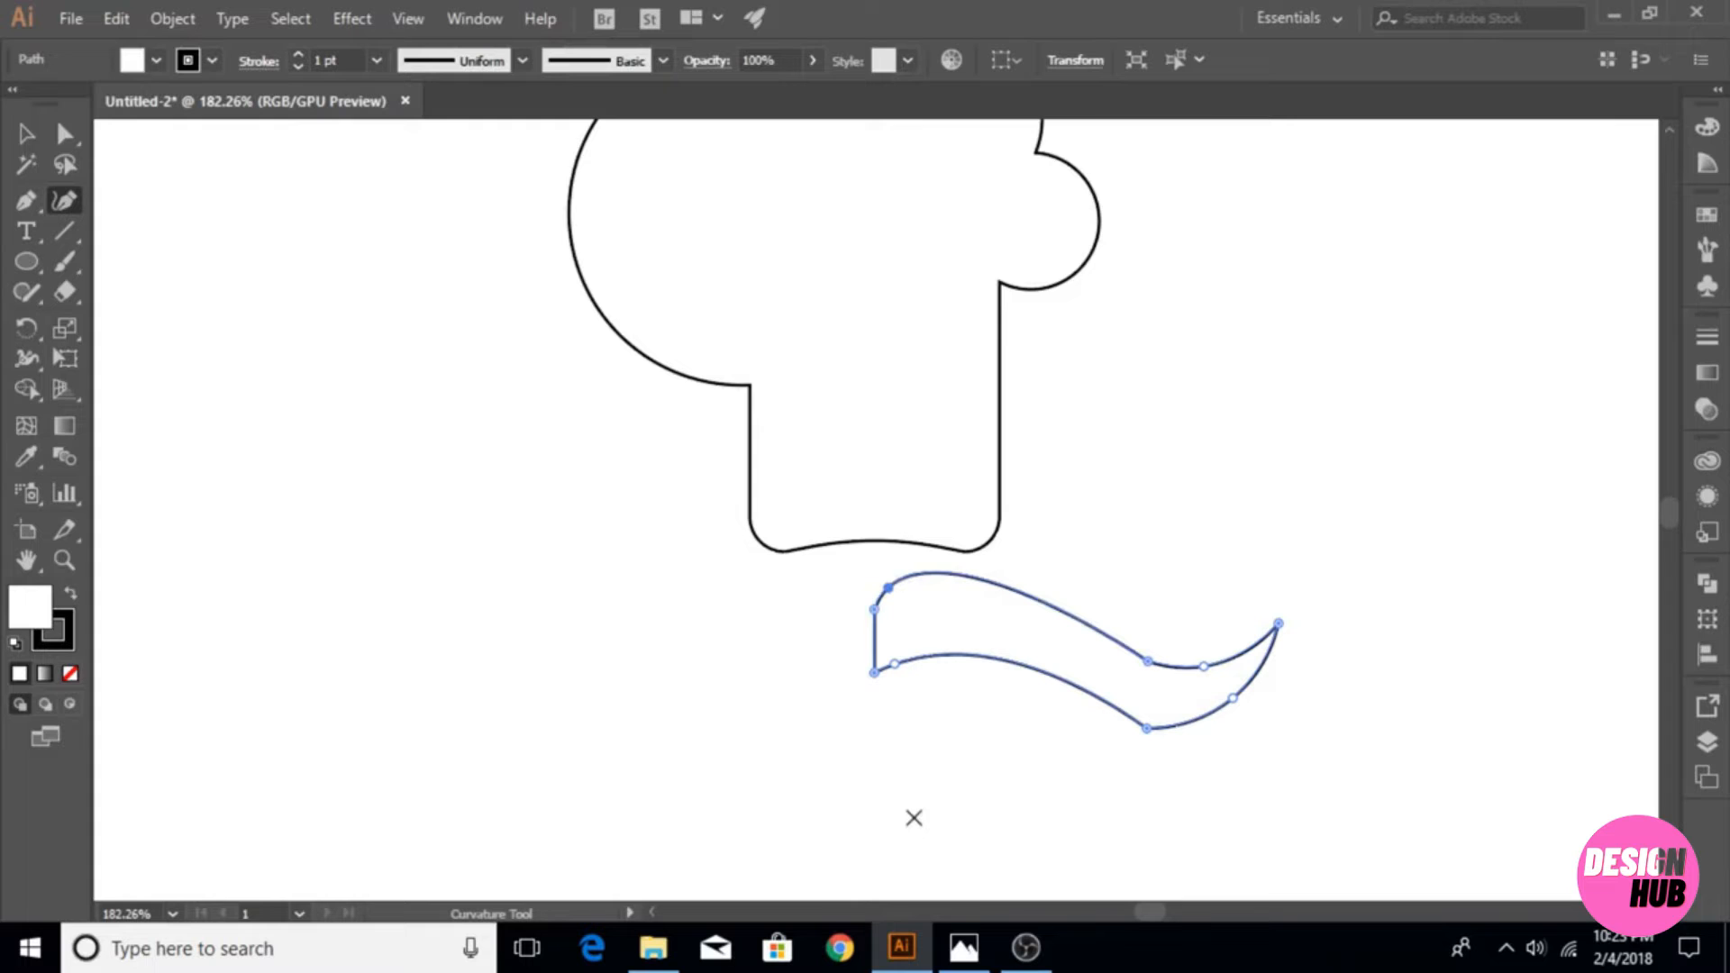
key(v)
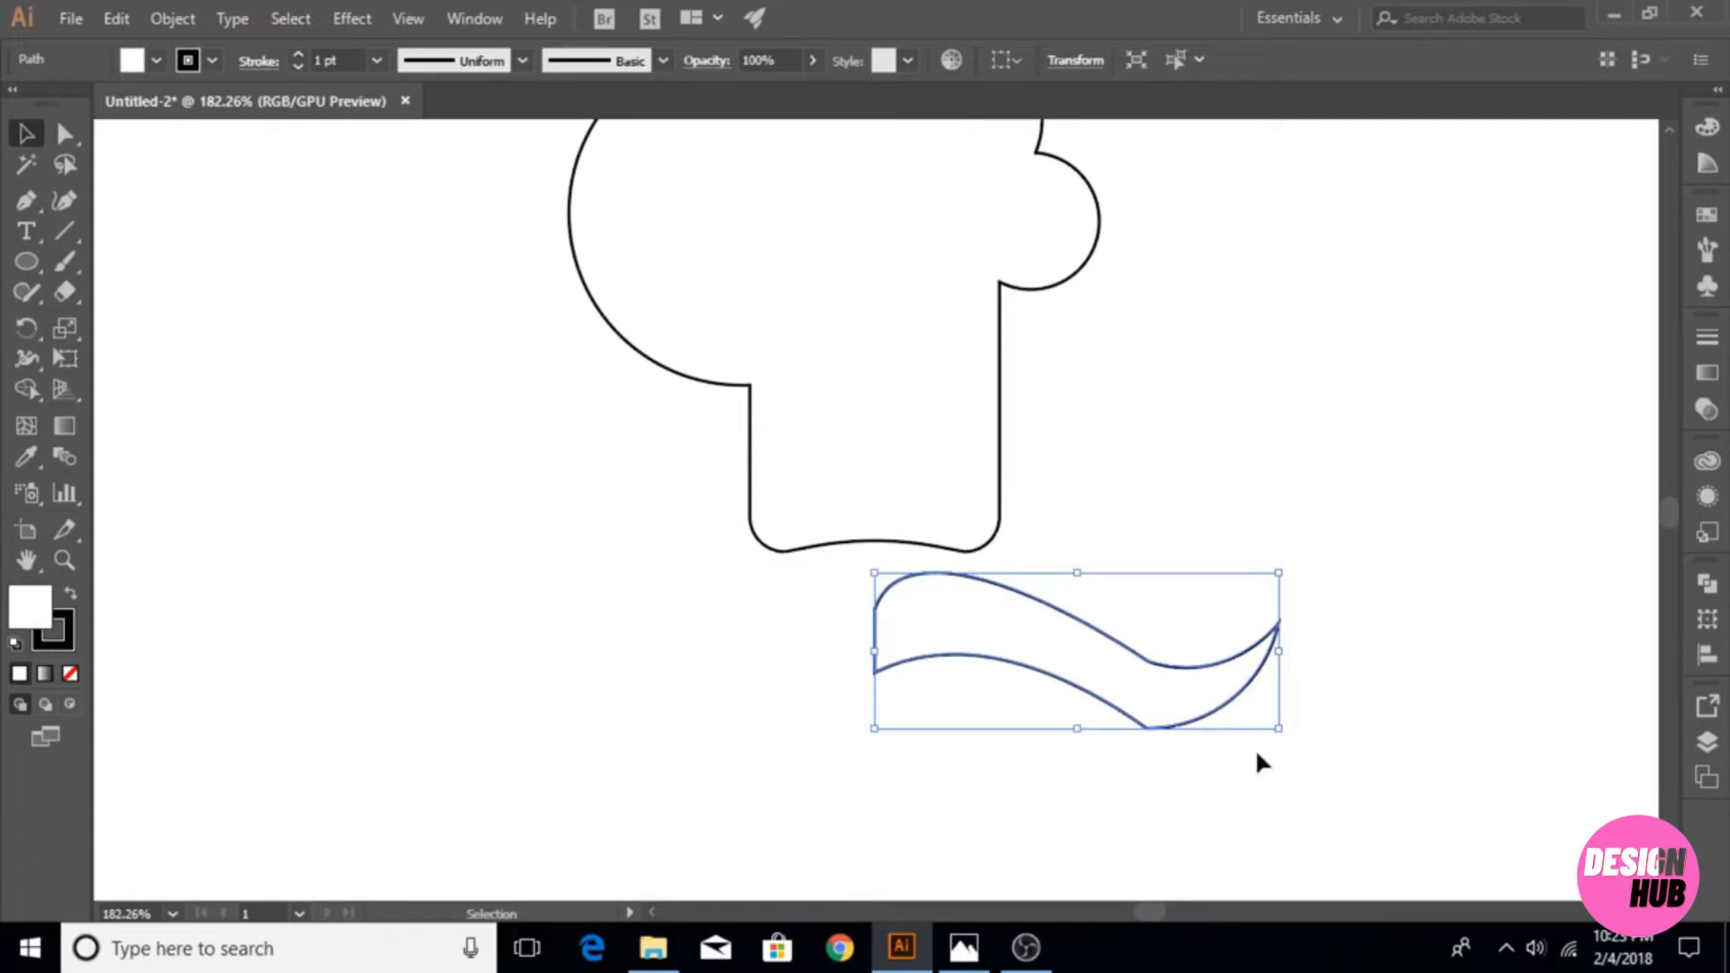
click(992, 770)
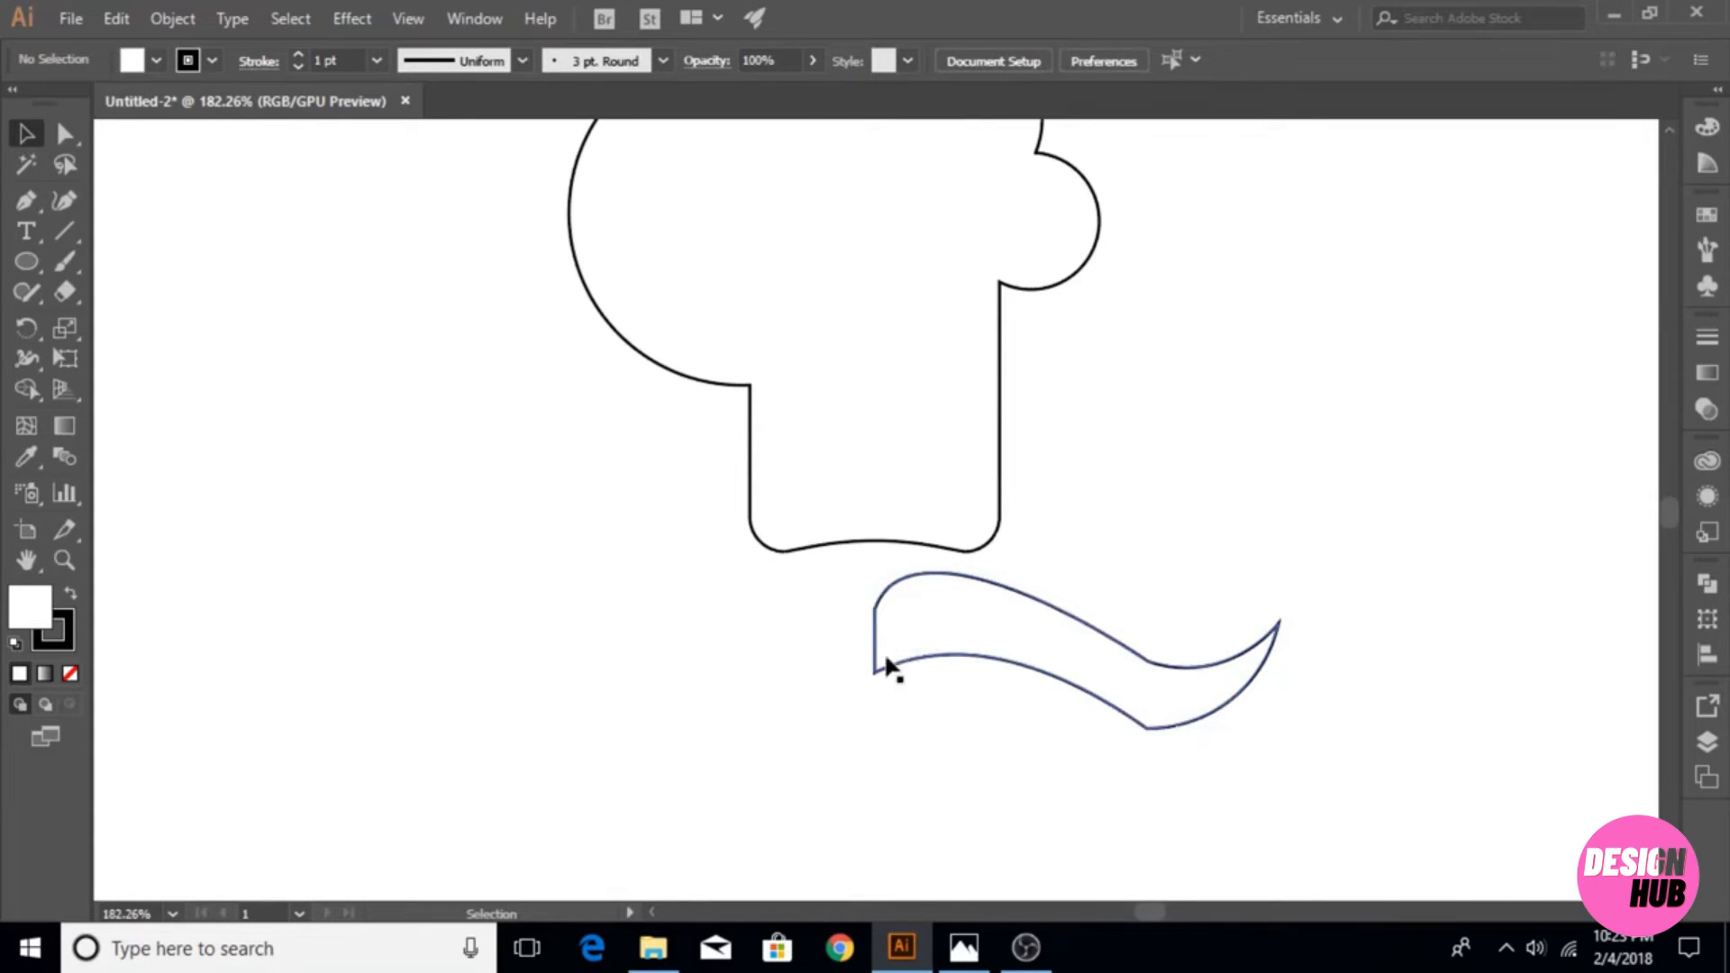
- Round the half mustache's lower bend by about 20 pt and slightly round the upper bend opposite it
click(66, 135)
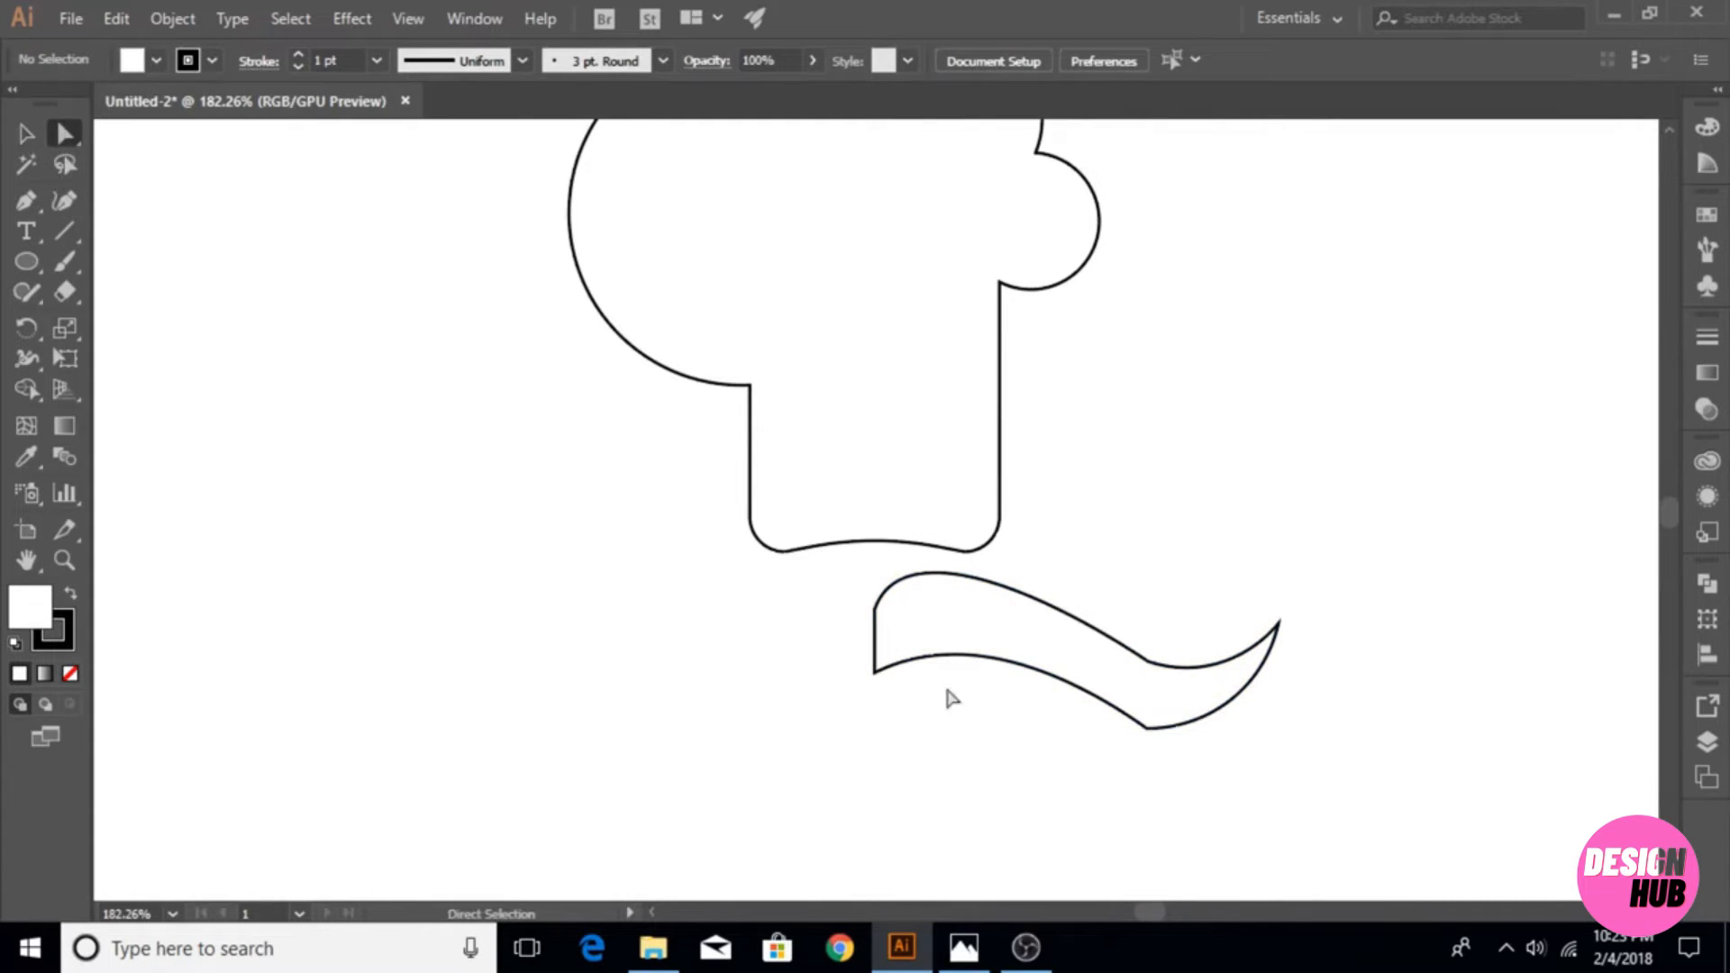
click(876, 671)
drag(888, 652, 995, 630)
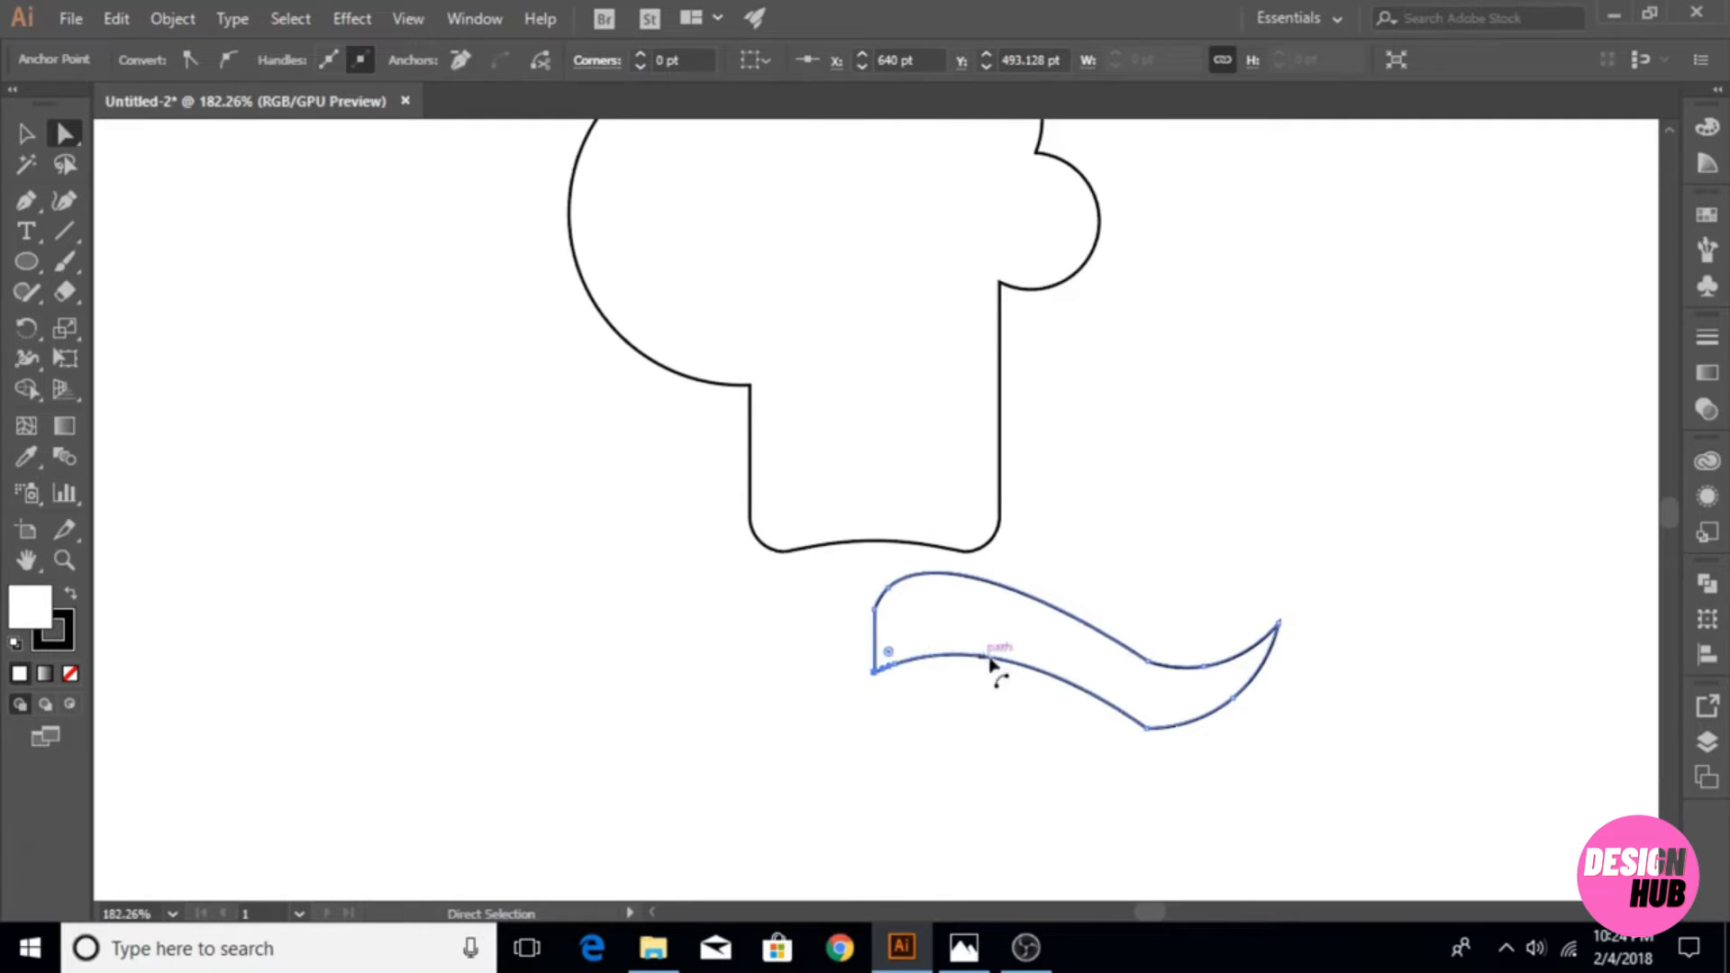
click(1146, 726)
drag(1155, 704, 1159, 682)
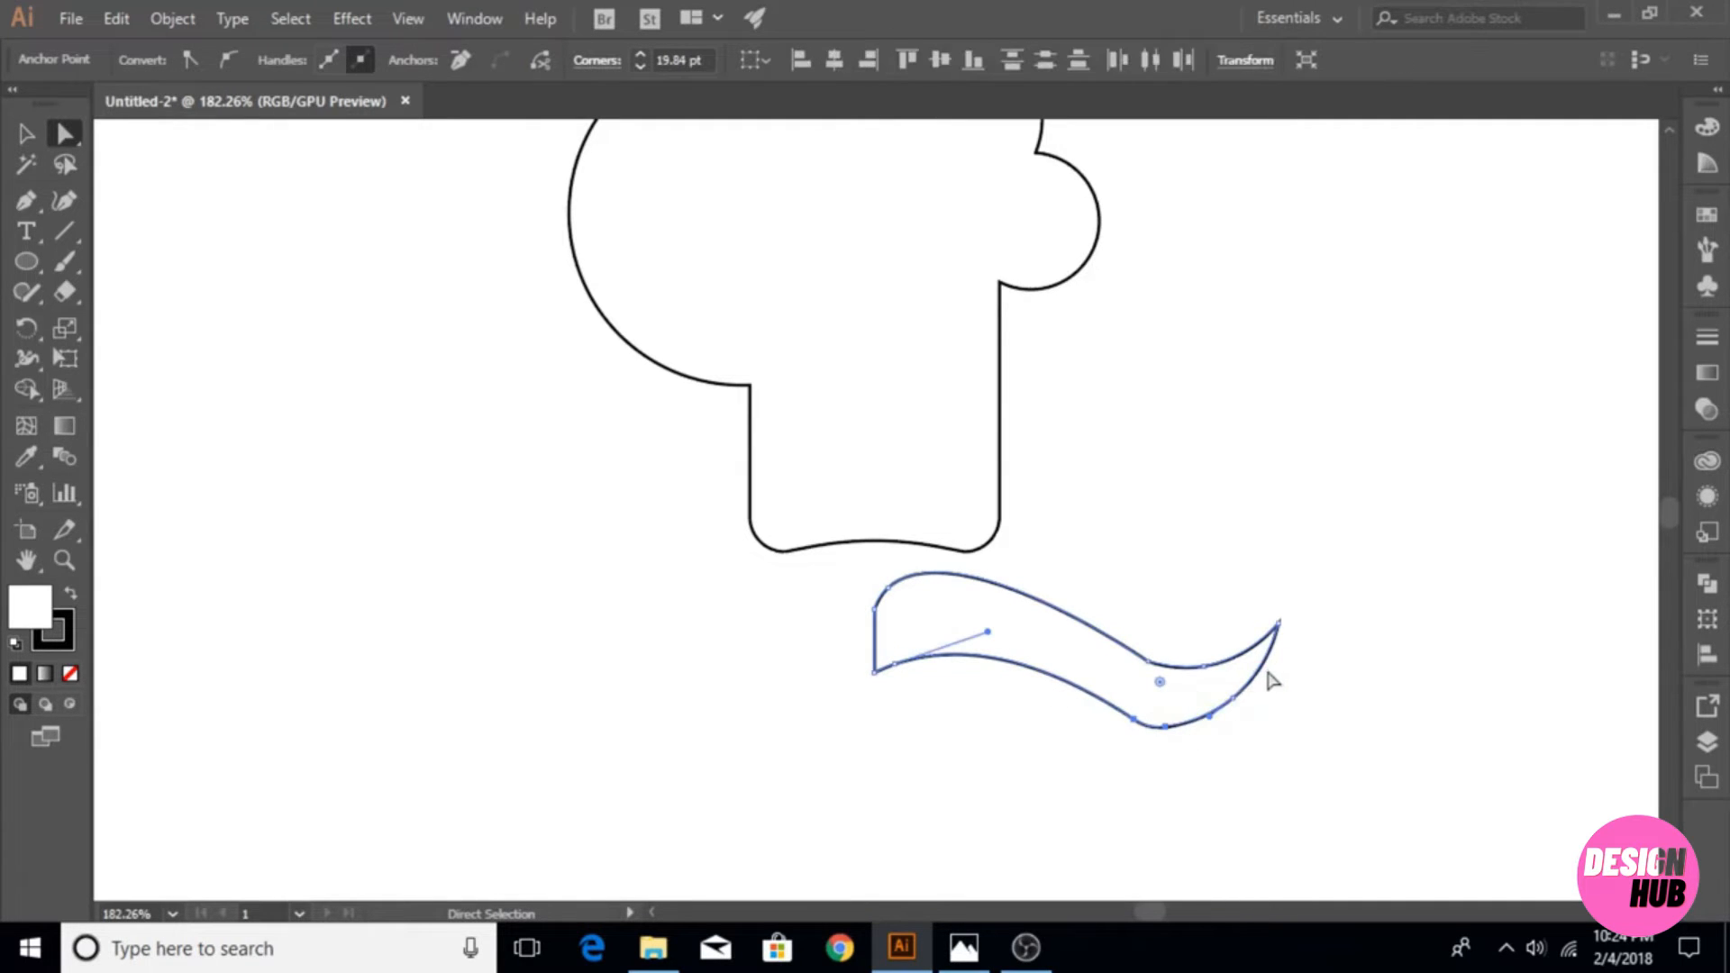
click(1150, 664)
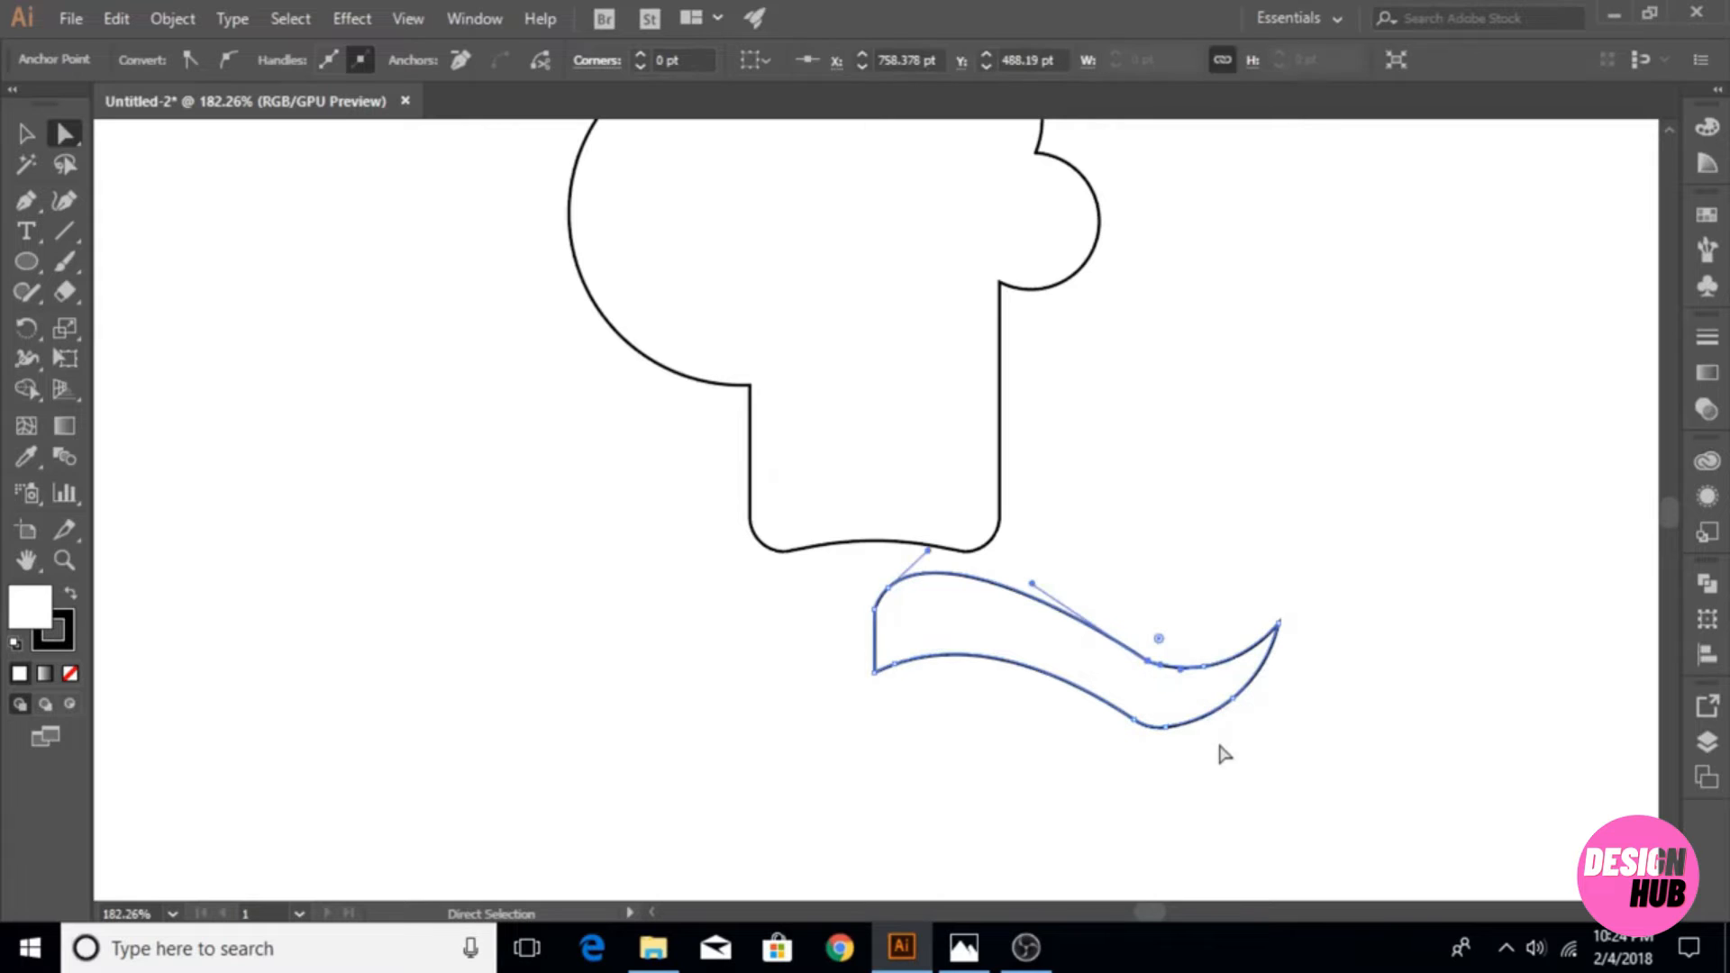
drag(1162, 646, 1168, 640)
- Move the half mustache's tip inward and adjust its handle so the end curls upward into a hook
drag(1279, 622, 1269, 589)
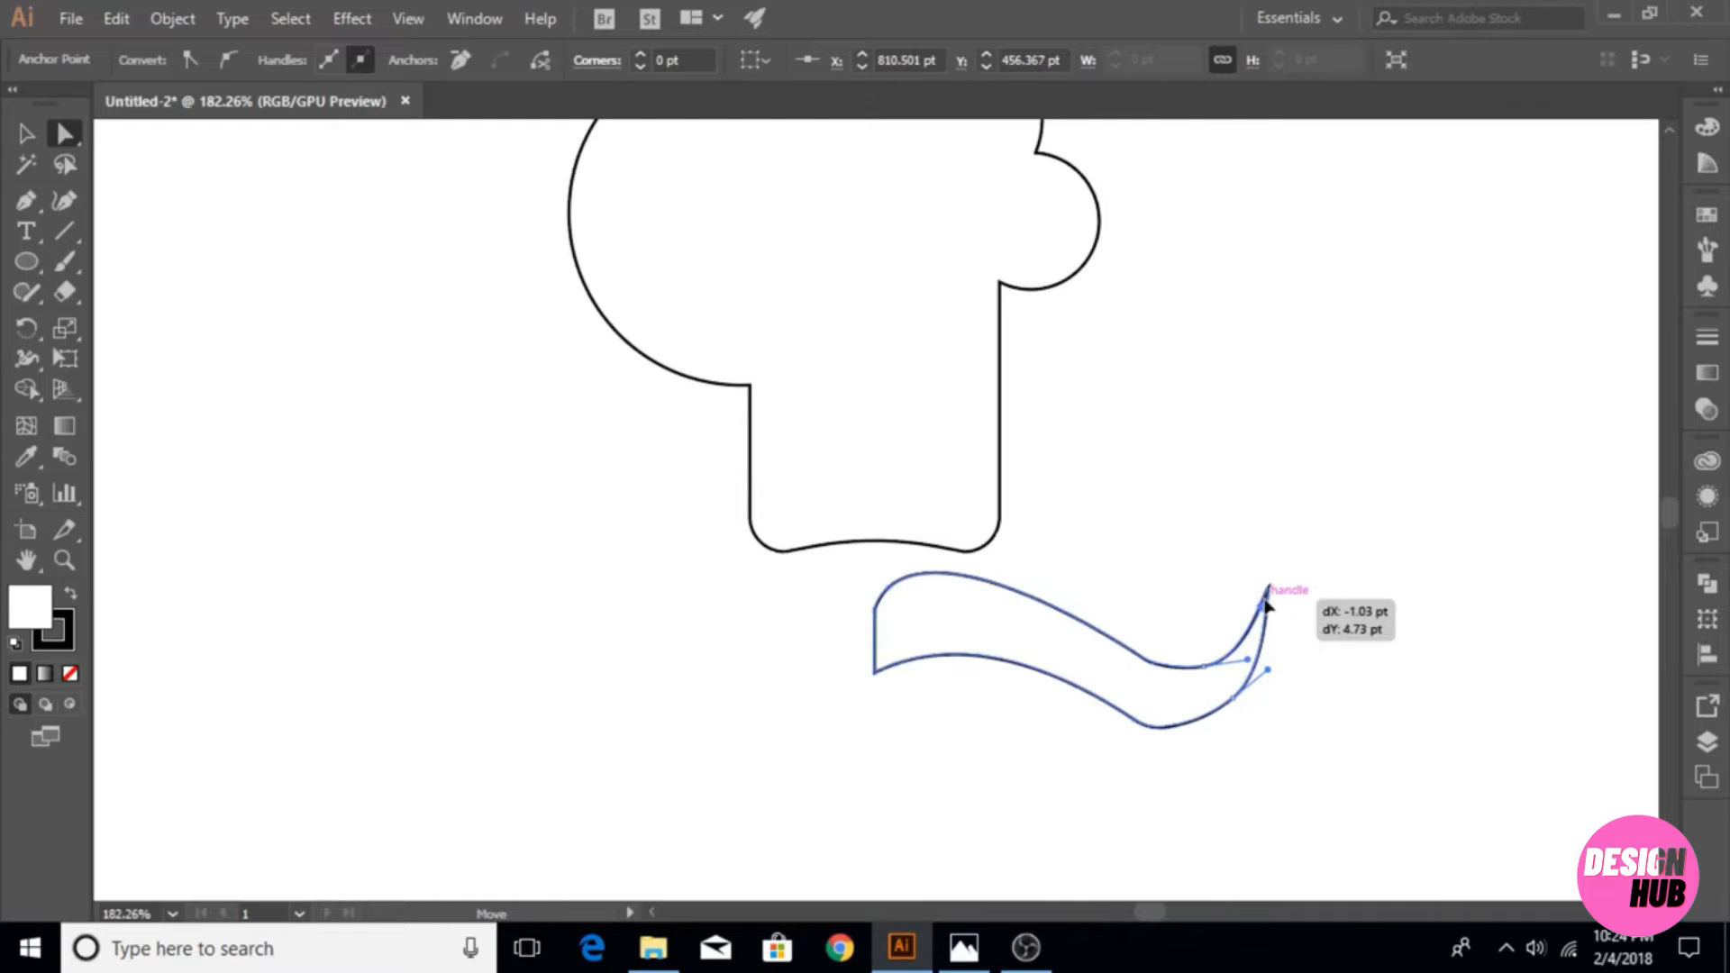
drag(1271, 598, 1234, 621)
click(1245, 612)
click(815, 637)
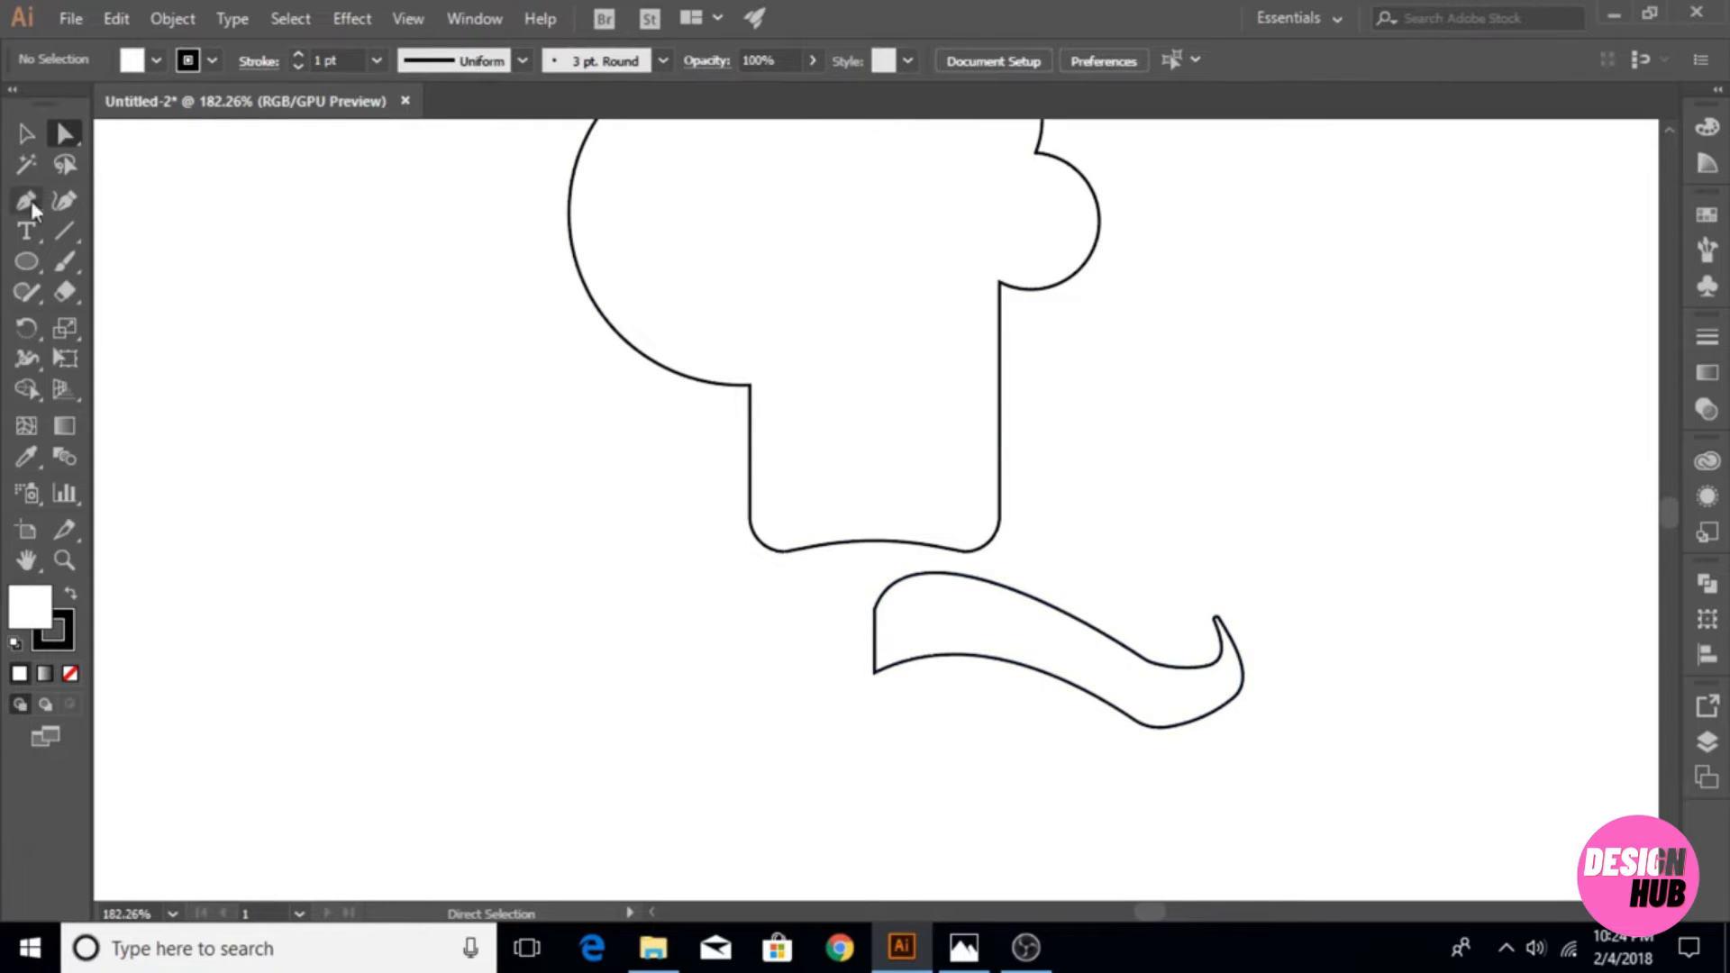
- Flatten the curve of the half mustache's lower edge and pull the outer anchor point of the curl slightly inward
key(v)
click(983, 658)
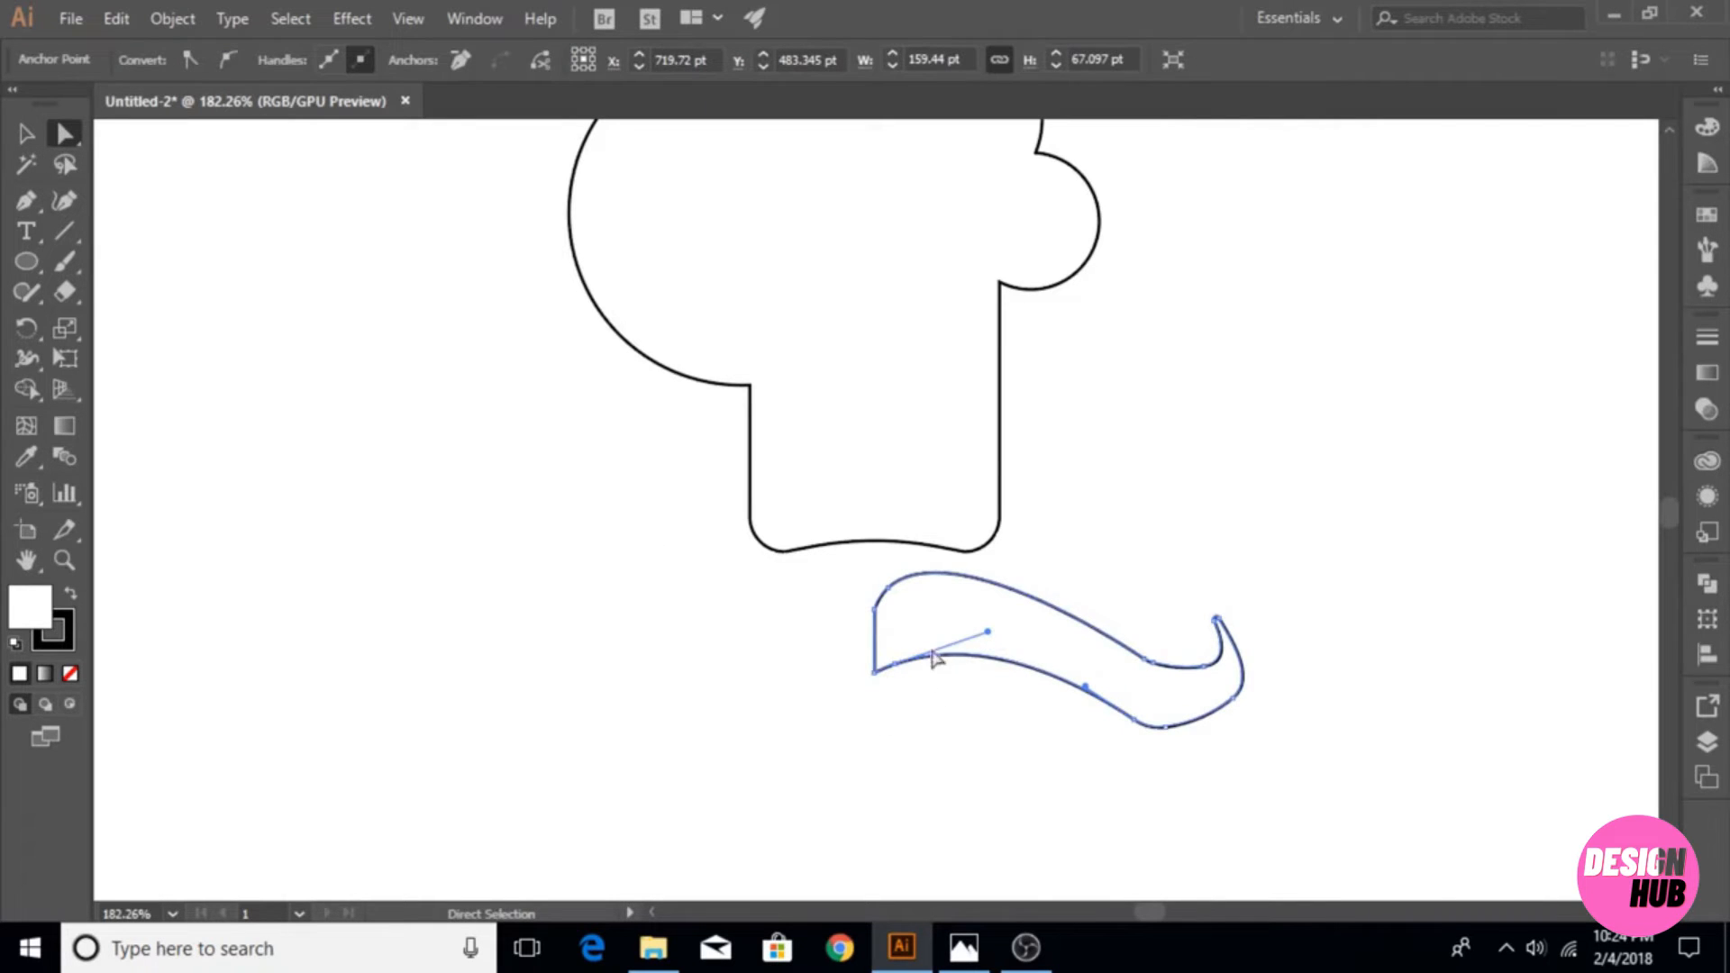
drag(987, 633, 941, 642)
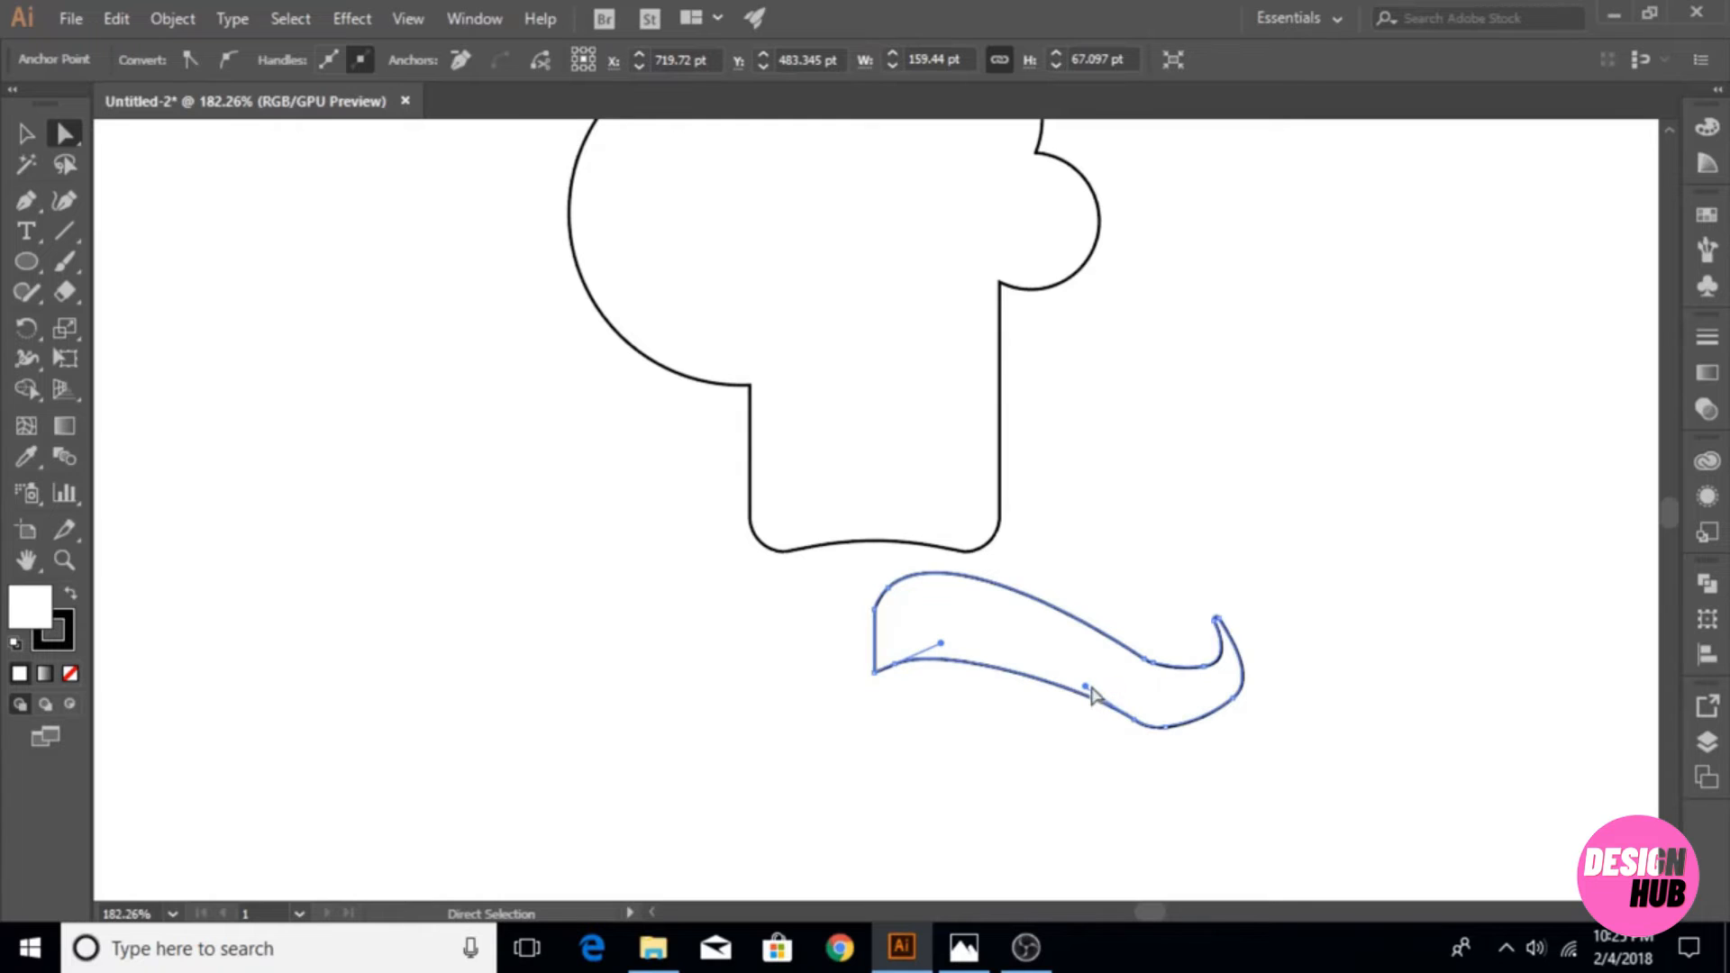
drag(1085, 687, 1060, 686)
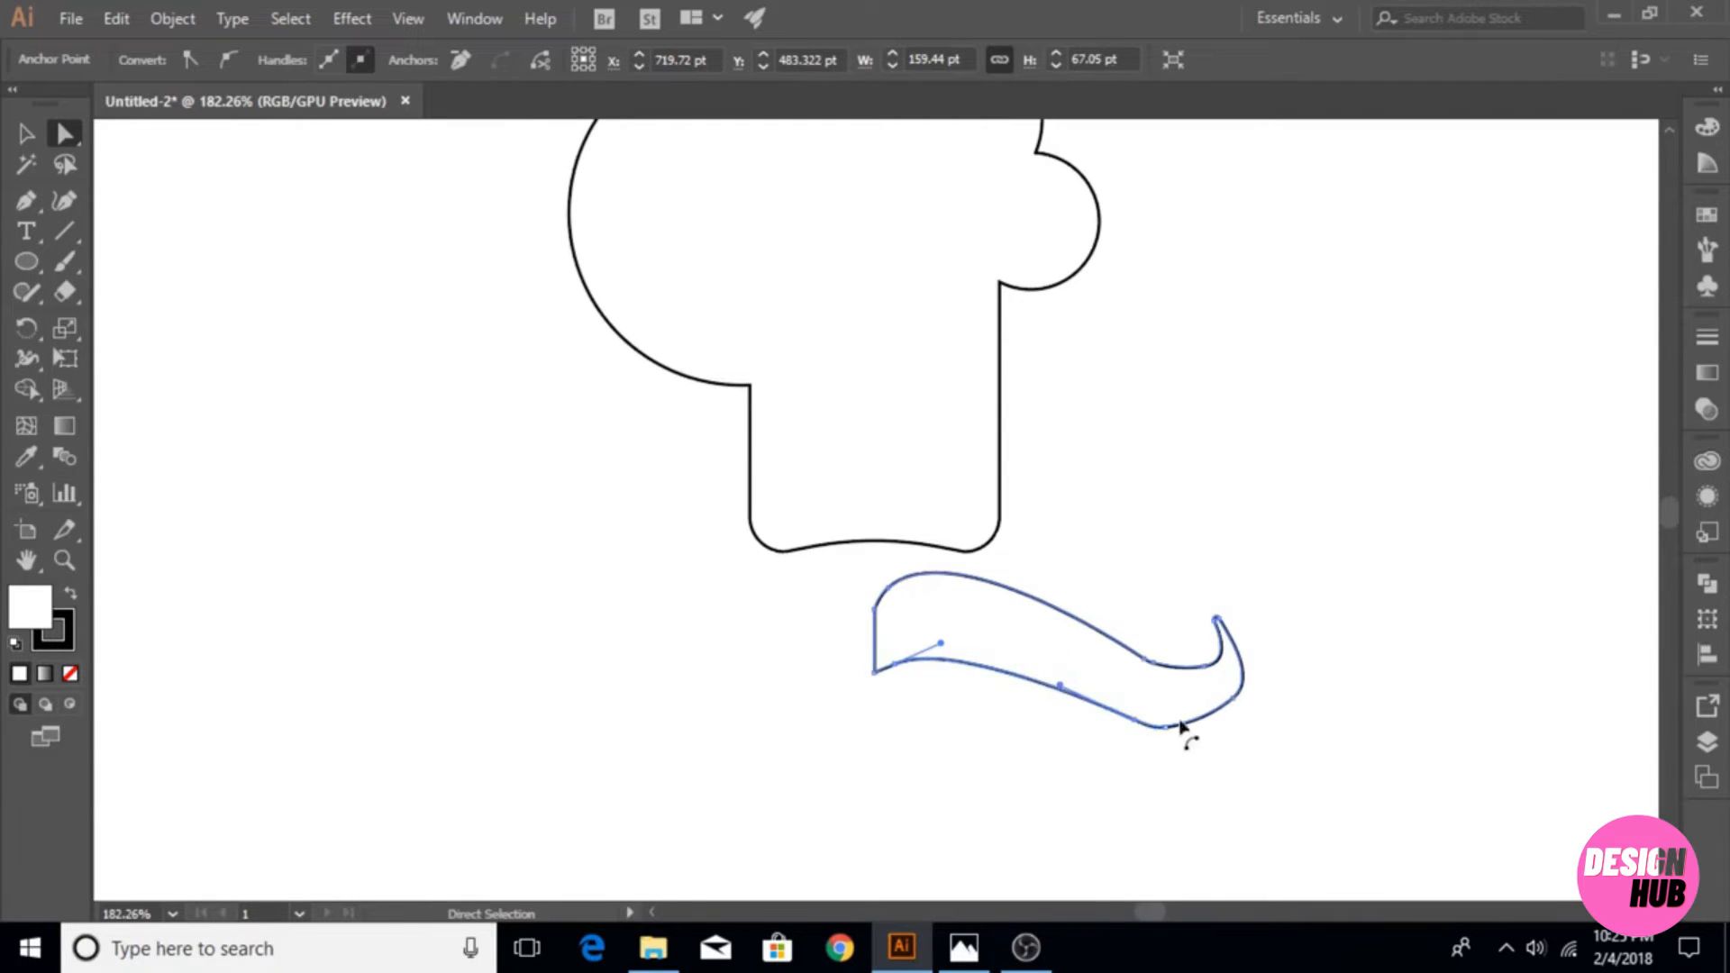
click(1234, 697)
mouse_move(1252, 682)
mouse_down()
mouse_move(1221, 681)
mouse_move(1244, 686)
mouse_move(1241, 716)
mouse_move(1222, 699)
mouse_up()
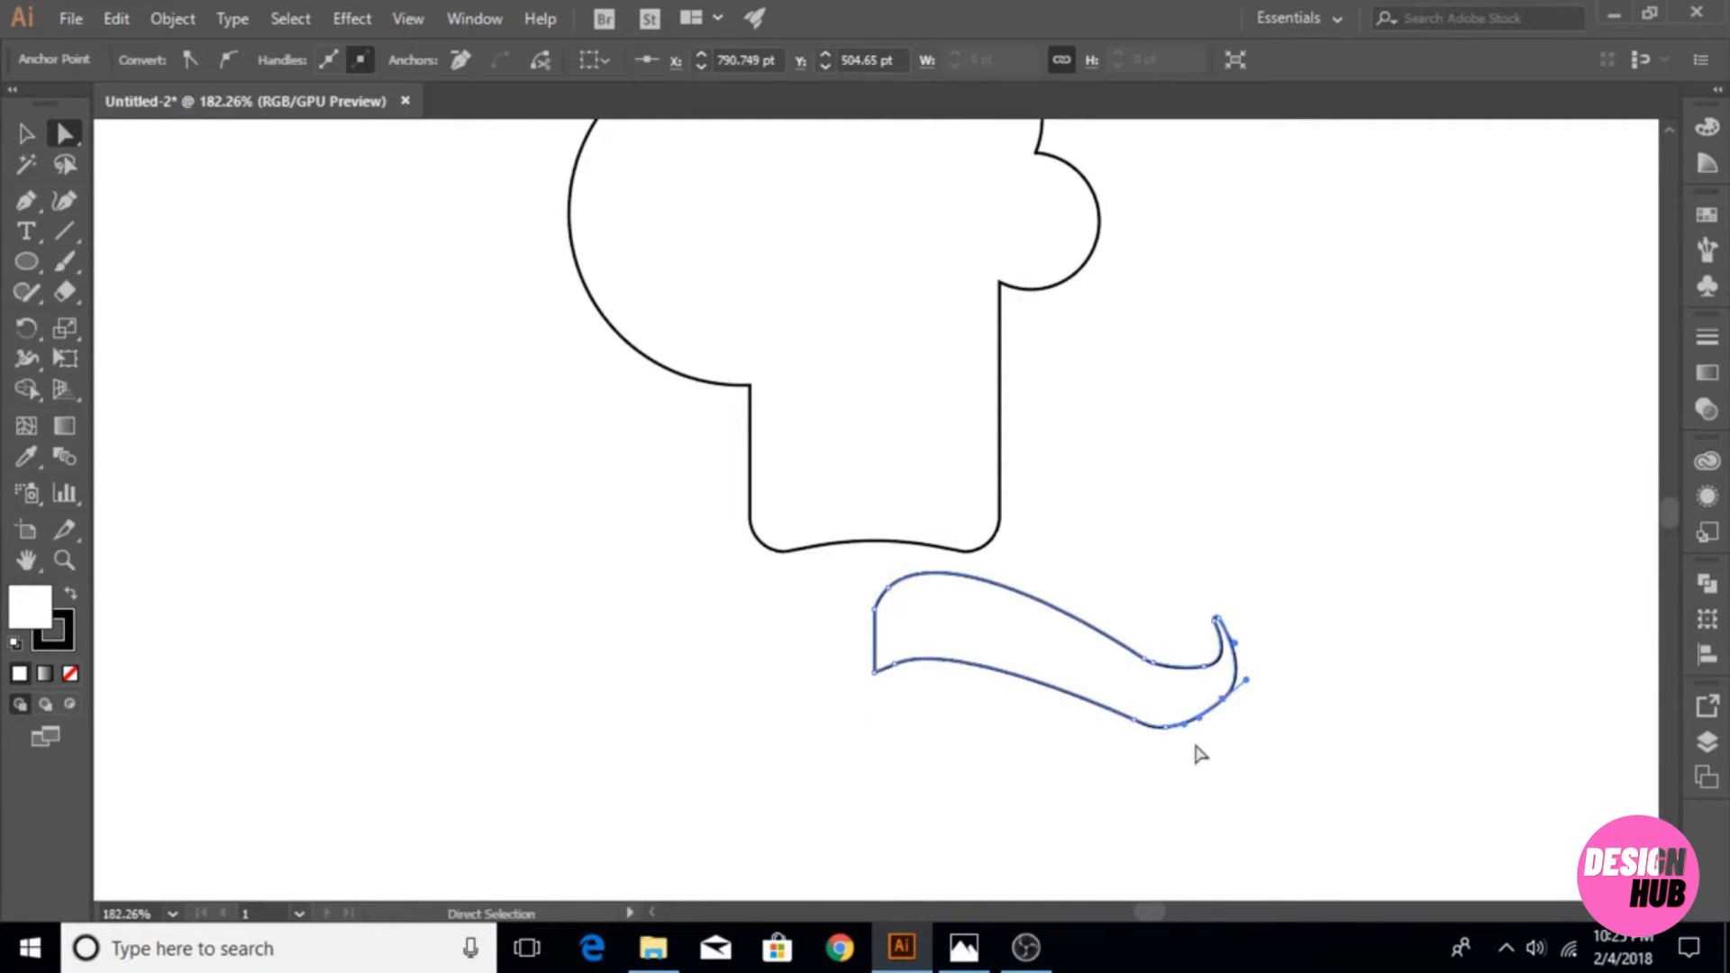
click(957, 745)
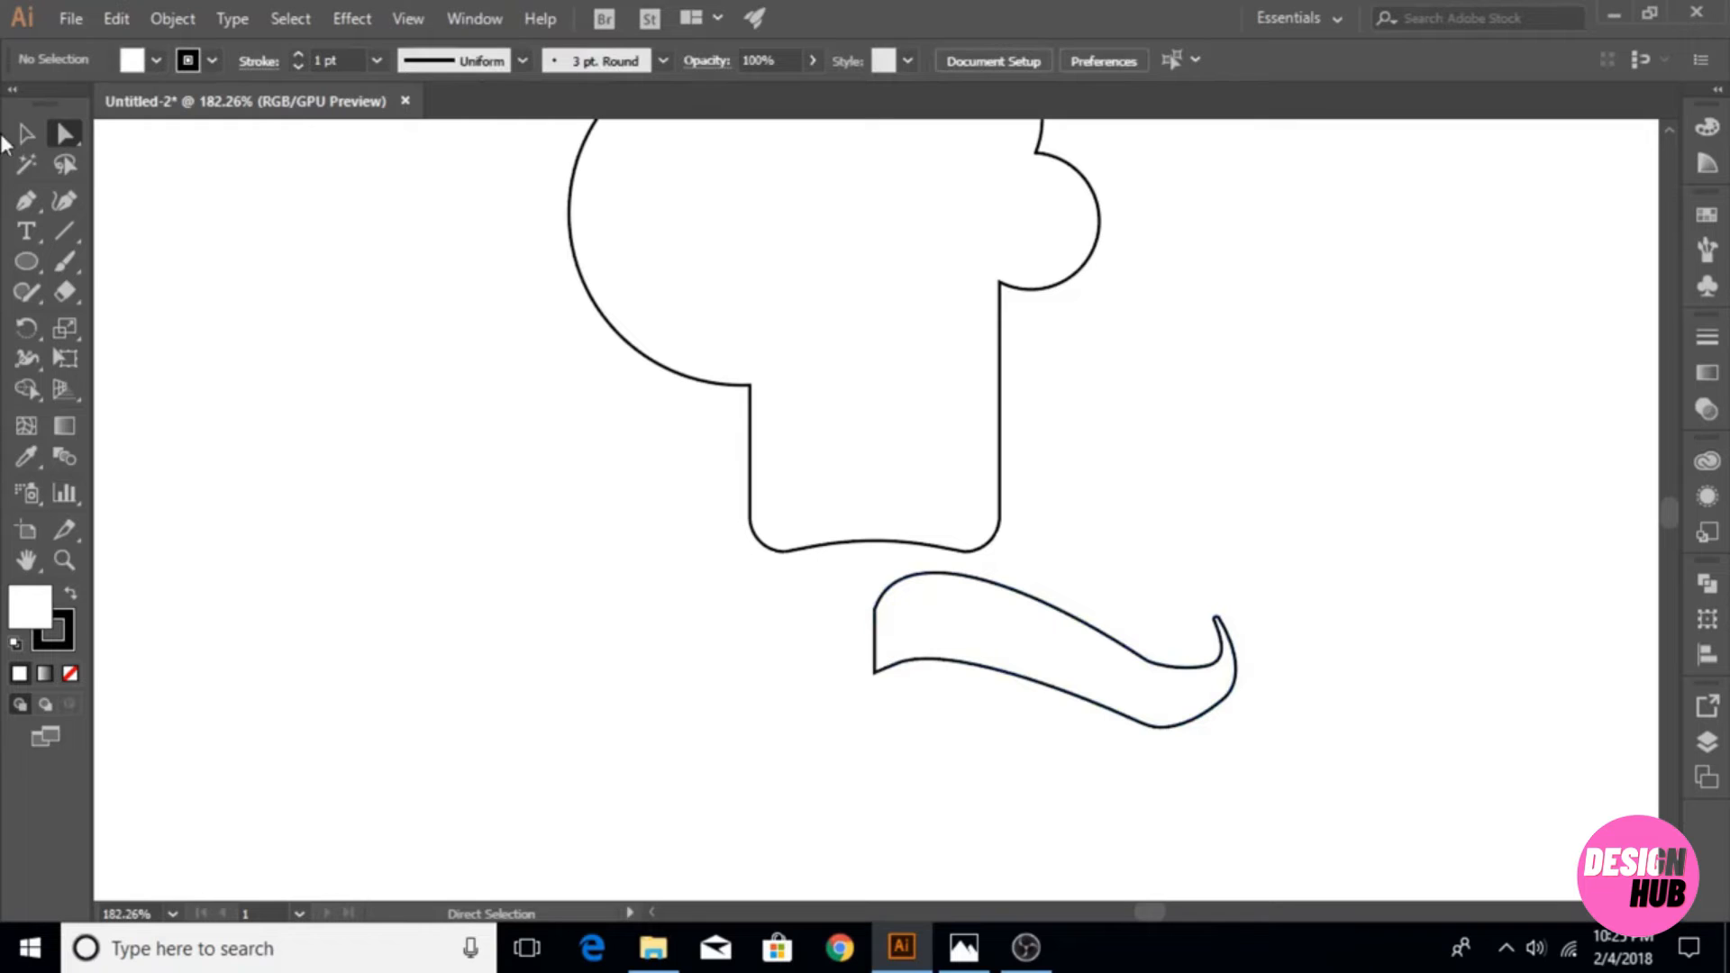
- Create a reflected copy of the half mustache and place it against the original's straight inner edge
click(27, 134)
click(1054, 607)
right_click(1052, 602)
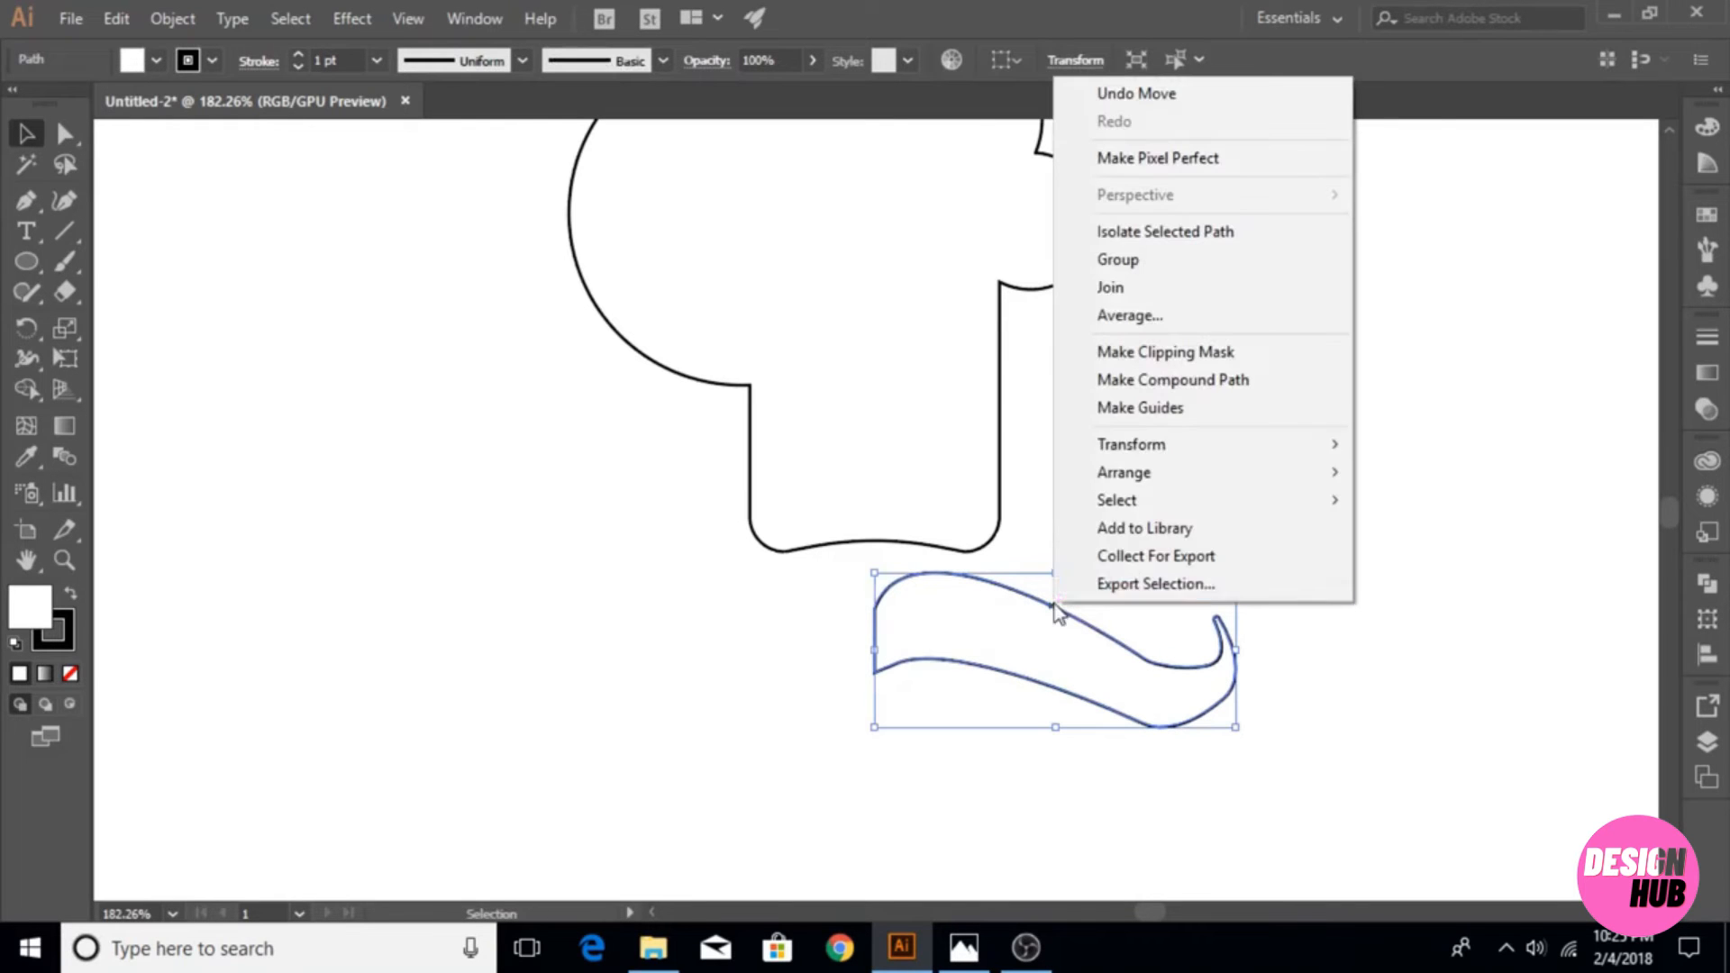
mouse_move(1297, 457)
click(1417, 537)
click(1333, 699)
drag(1208, 664, 1124, 728)
- Select both mustache halves and merge them into a single shape with Shape Builder
click(900, 735)
click(27, 388)
drag(690, 624, 945, 628)
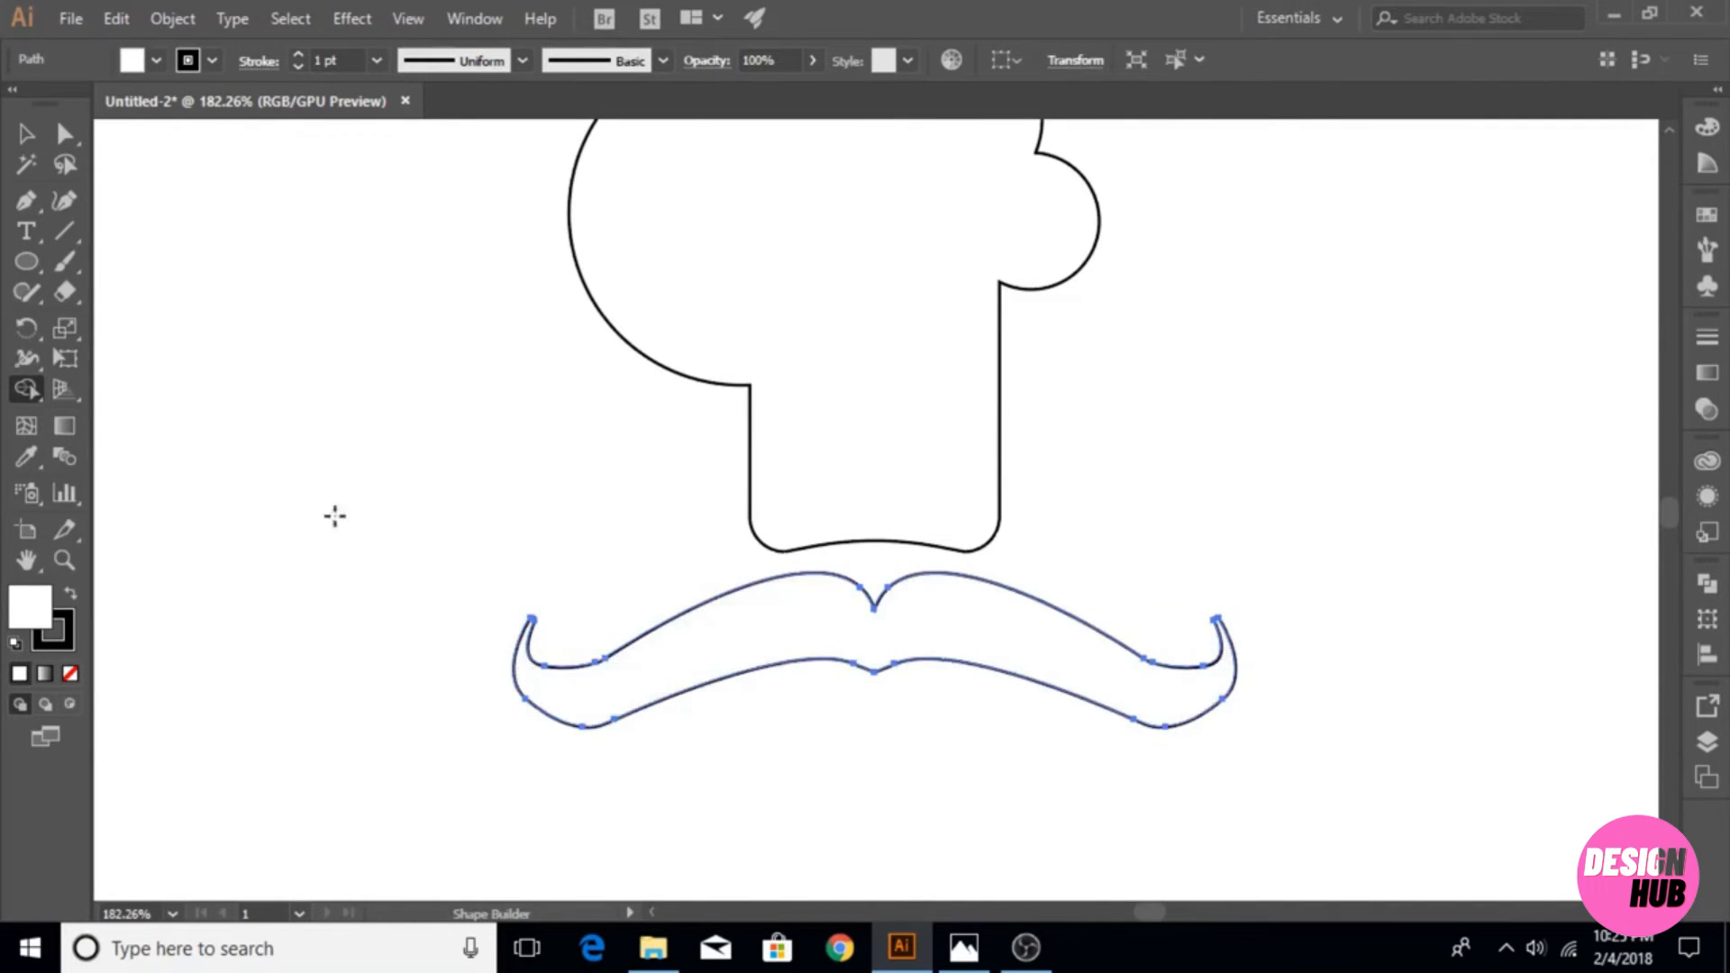
click(27, 134)
click(296, 380)
- Scale the mustache down slightly, keeping it centred beneath the chef hat
click(64, 560)
drag(1160, 636, 906, 648)
click(25, 126)
click(1204, 630)
mouse_move(1211, 609)
mouse_down()
mouse_move(1197, 625)
mouse_move(1220, 606)
mouse_move(1240, 618)
mouse_move(1174, 618)
mouse_move(1189, 606)
mouse_up()
click(1266, 600)
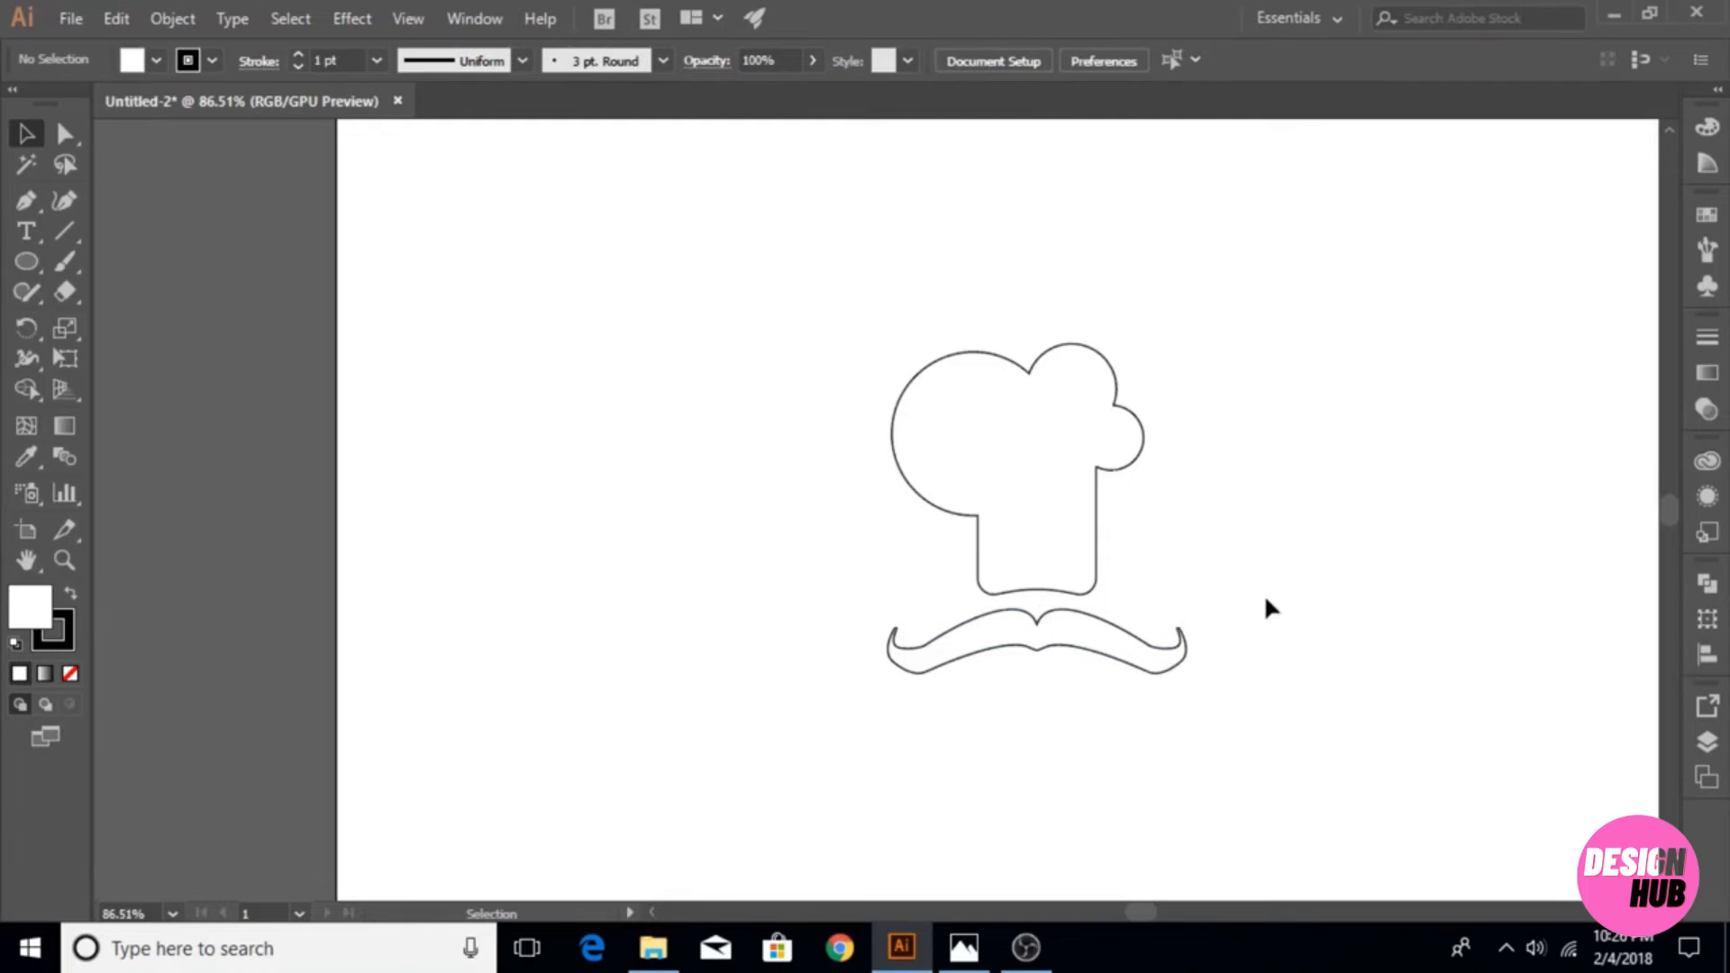
- Draw a small closed triangle with a vertical inner edge below the mustache's centre as half of the beard
click(26, 200)
click(1037, 694)
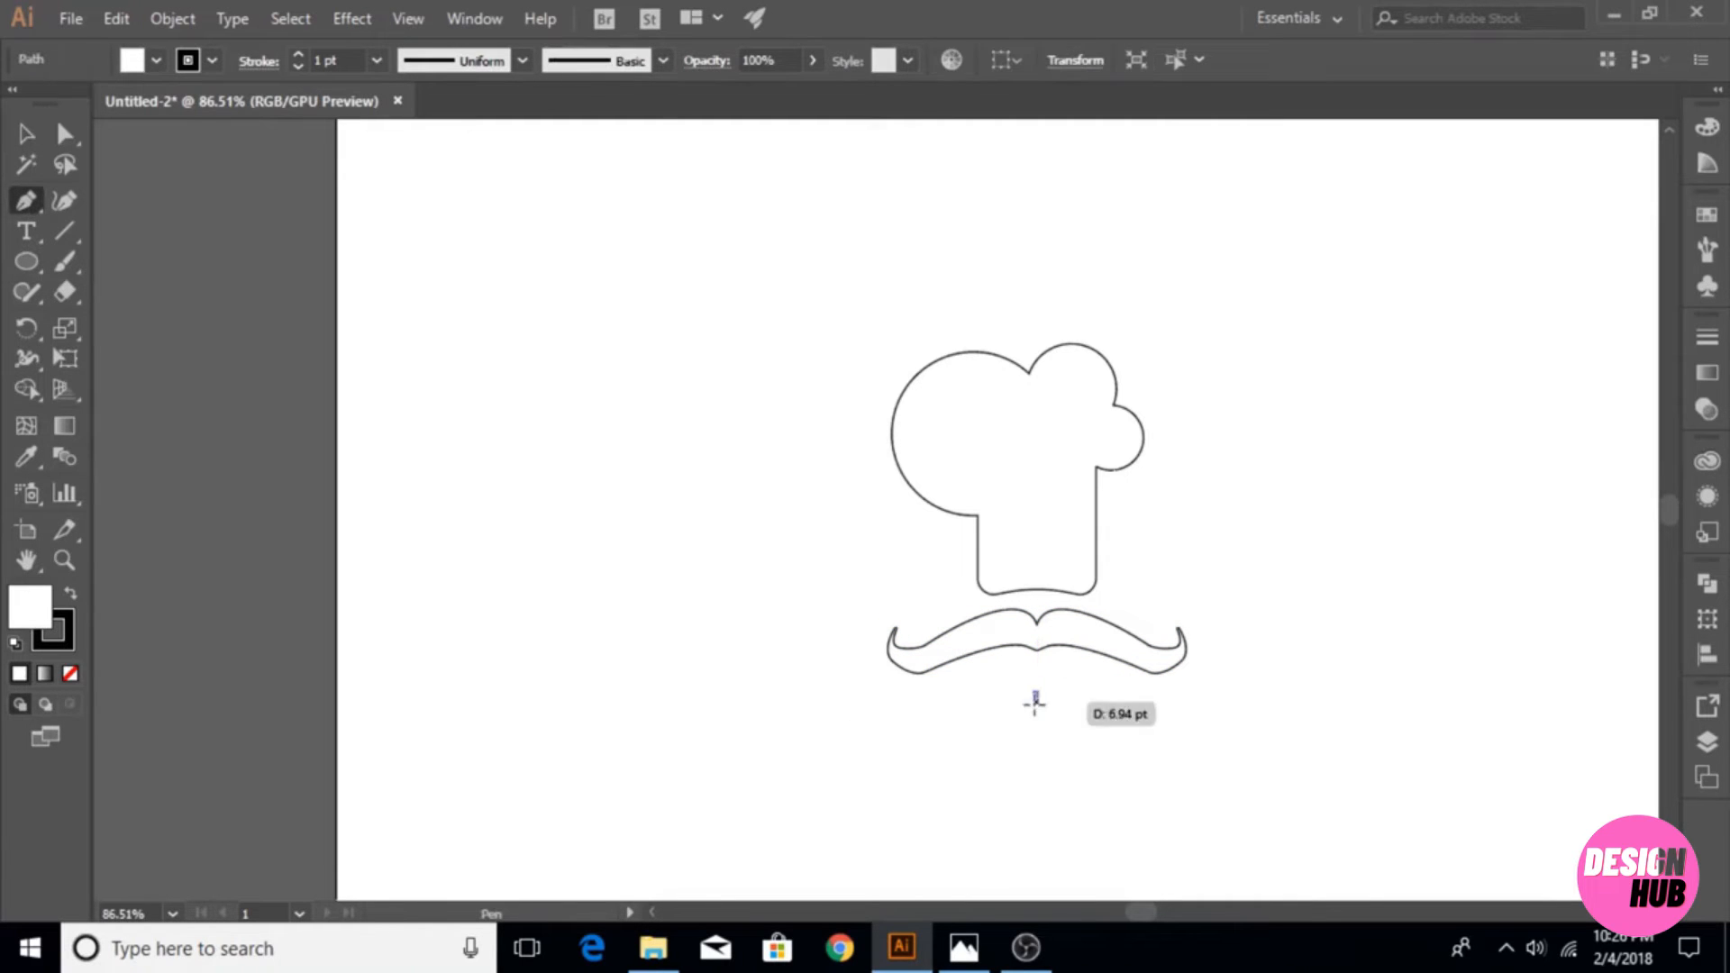
click(1036, 764)
click(1093, 716)
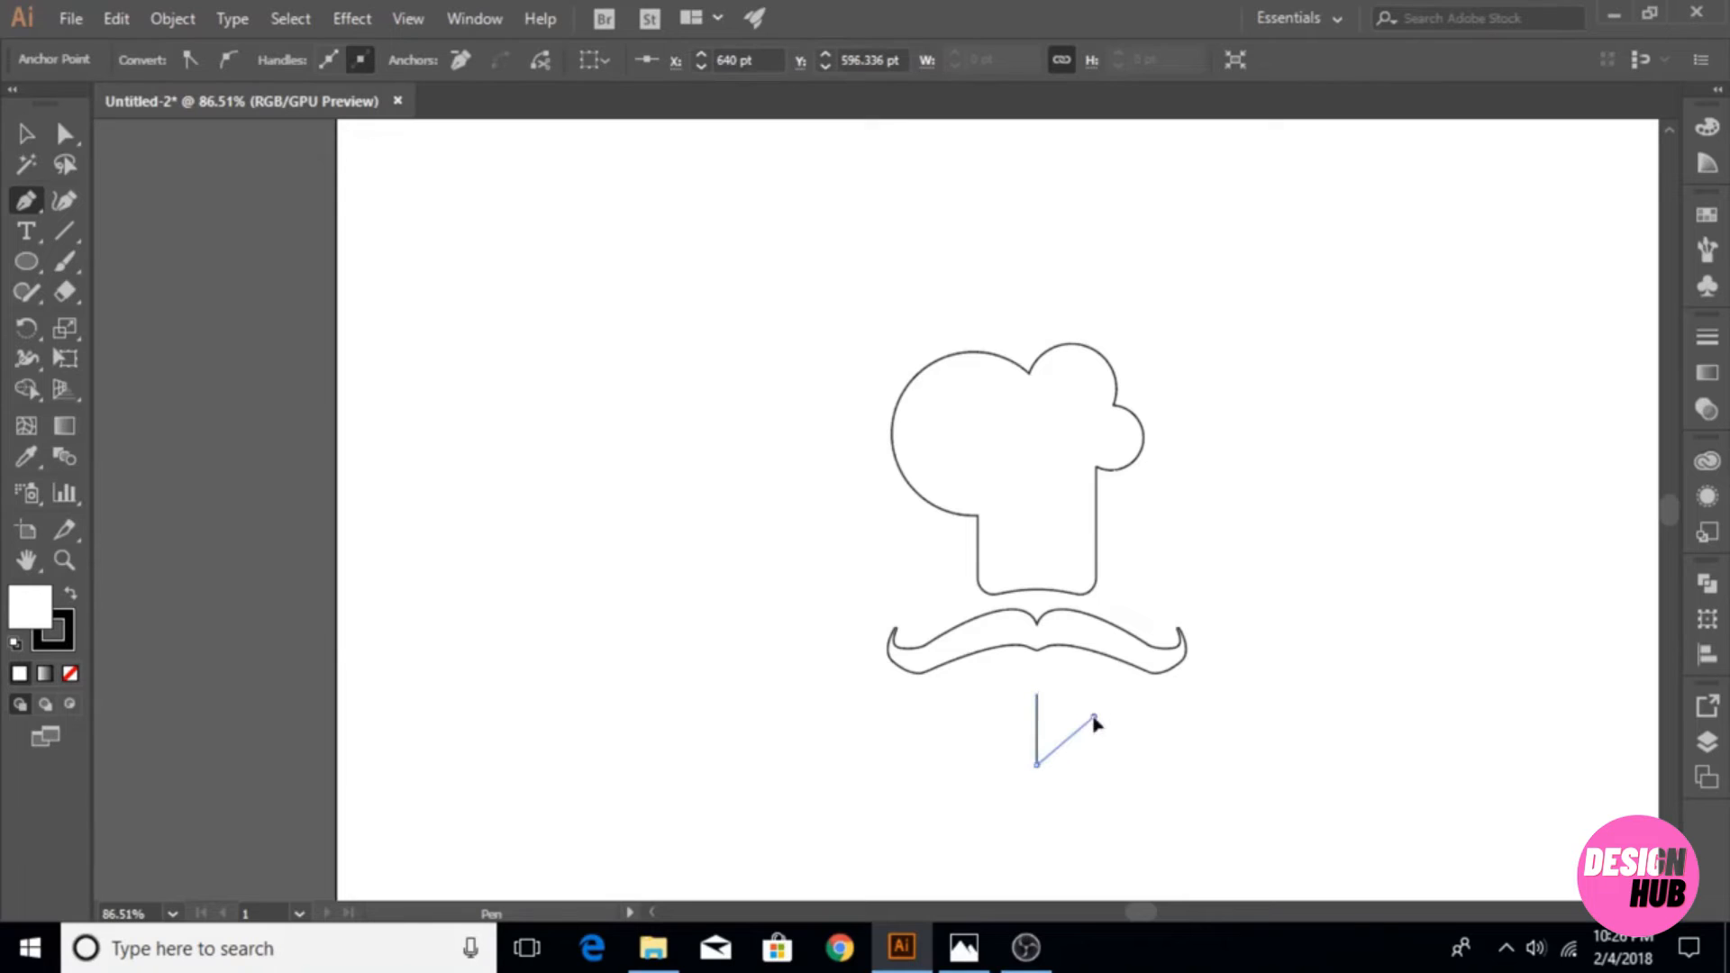
click(1036, 694)
- Bend the beard triangle's upper edge outward into a rounded arc with the Curvature tool
click(64, 200)
drag(1070, 706, 1084, 675)
click(26, 135)
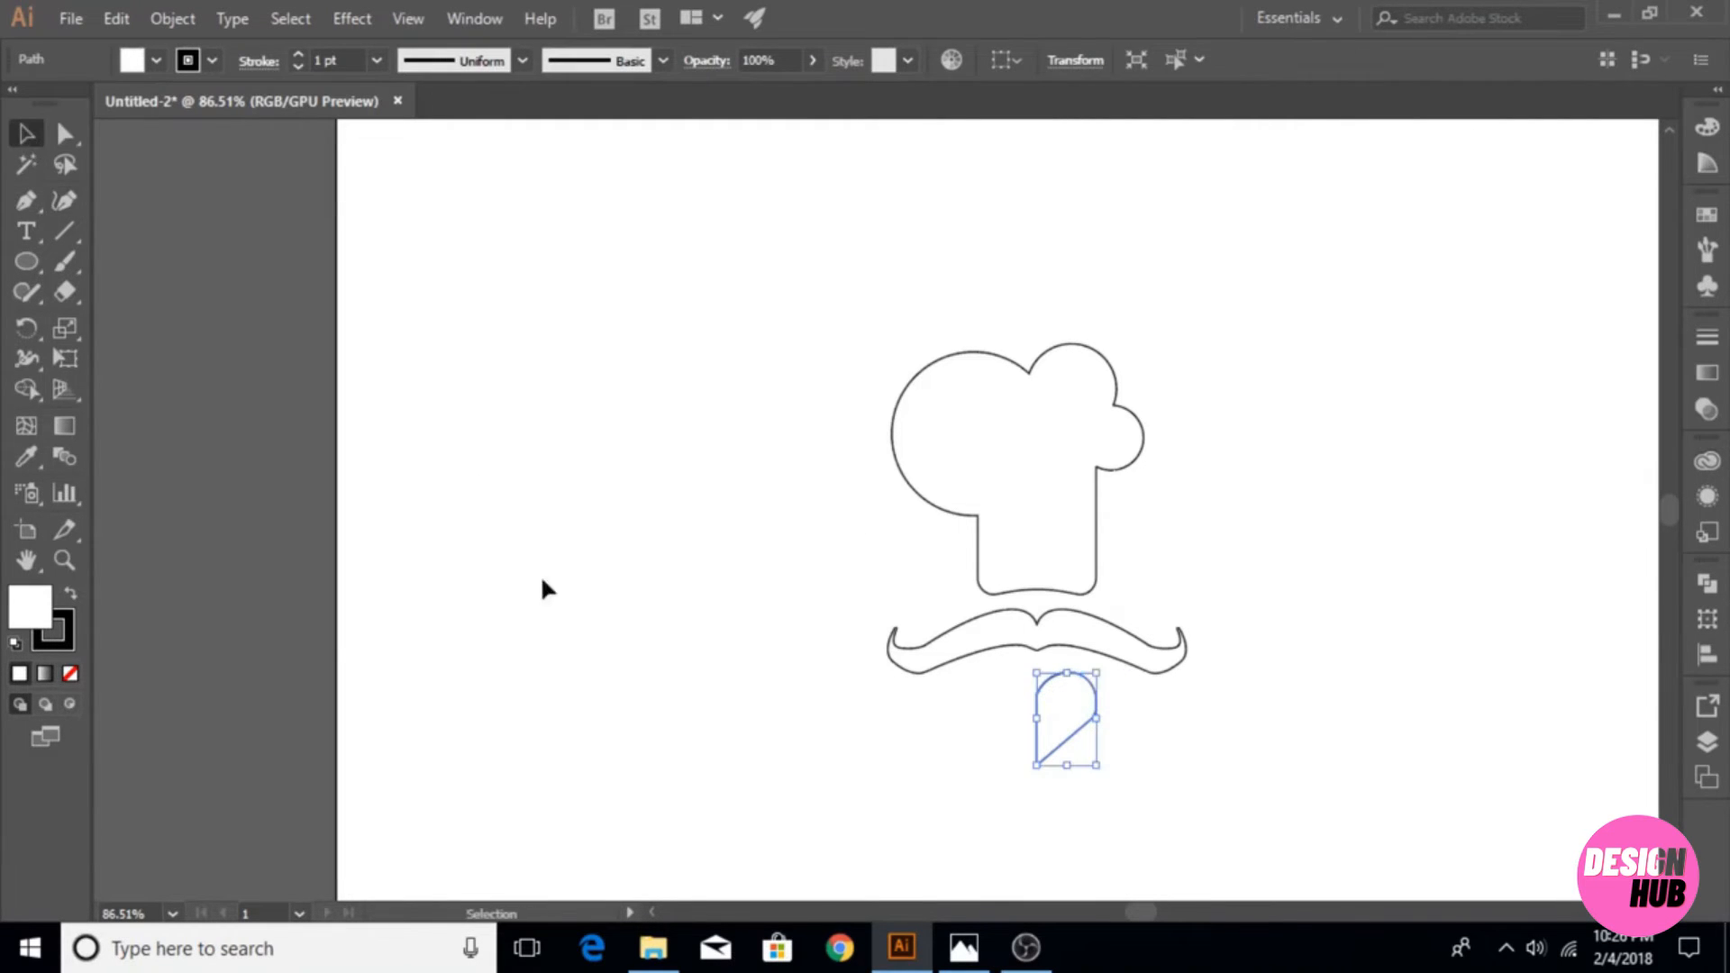
click(541, 586)
- Round the sharp lower outer corner of the half beard below the mustache
click(1077, 720)
click(63, 202)
click(65, 133)
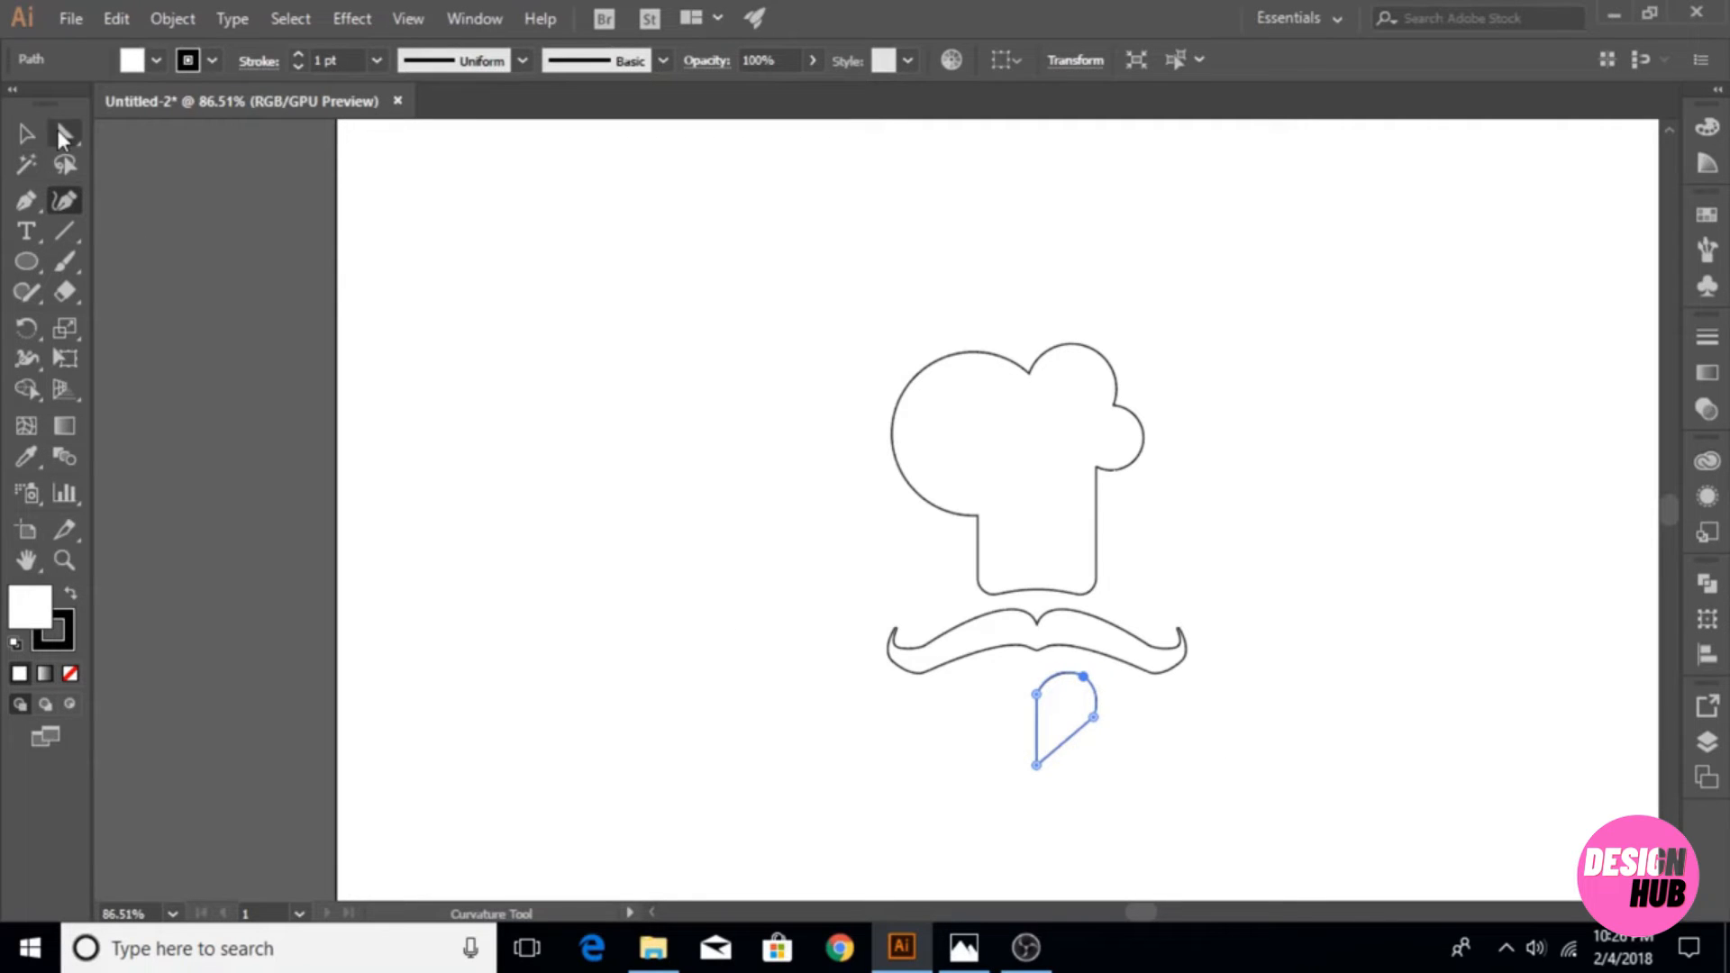
click(818, 726)
click(1070, 721)
drag(1072, 703, 1073, 696)
click(922, 761)
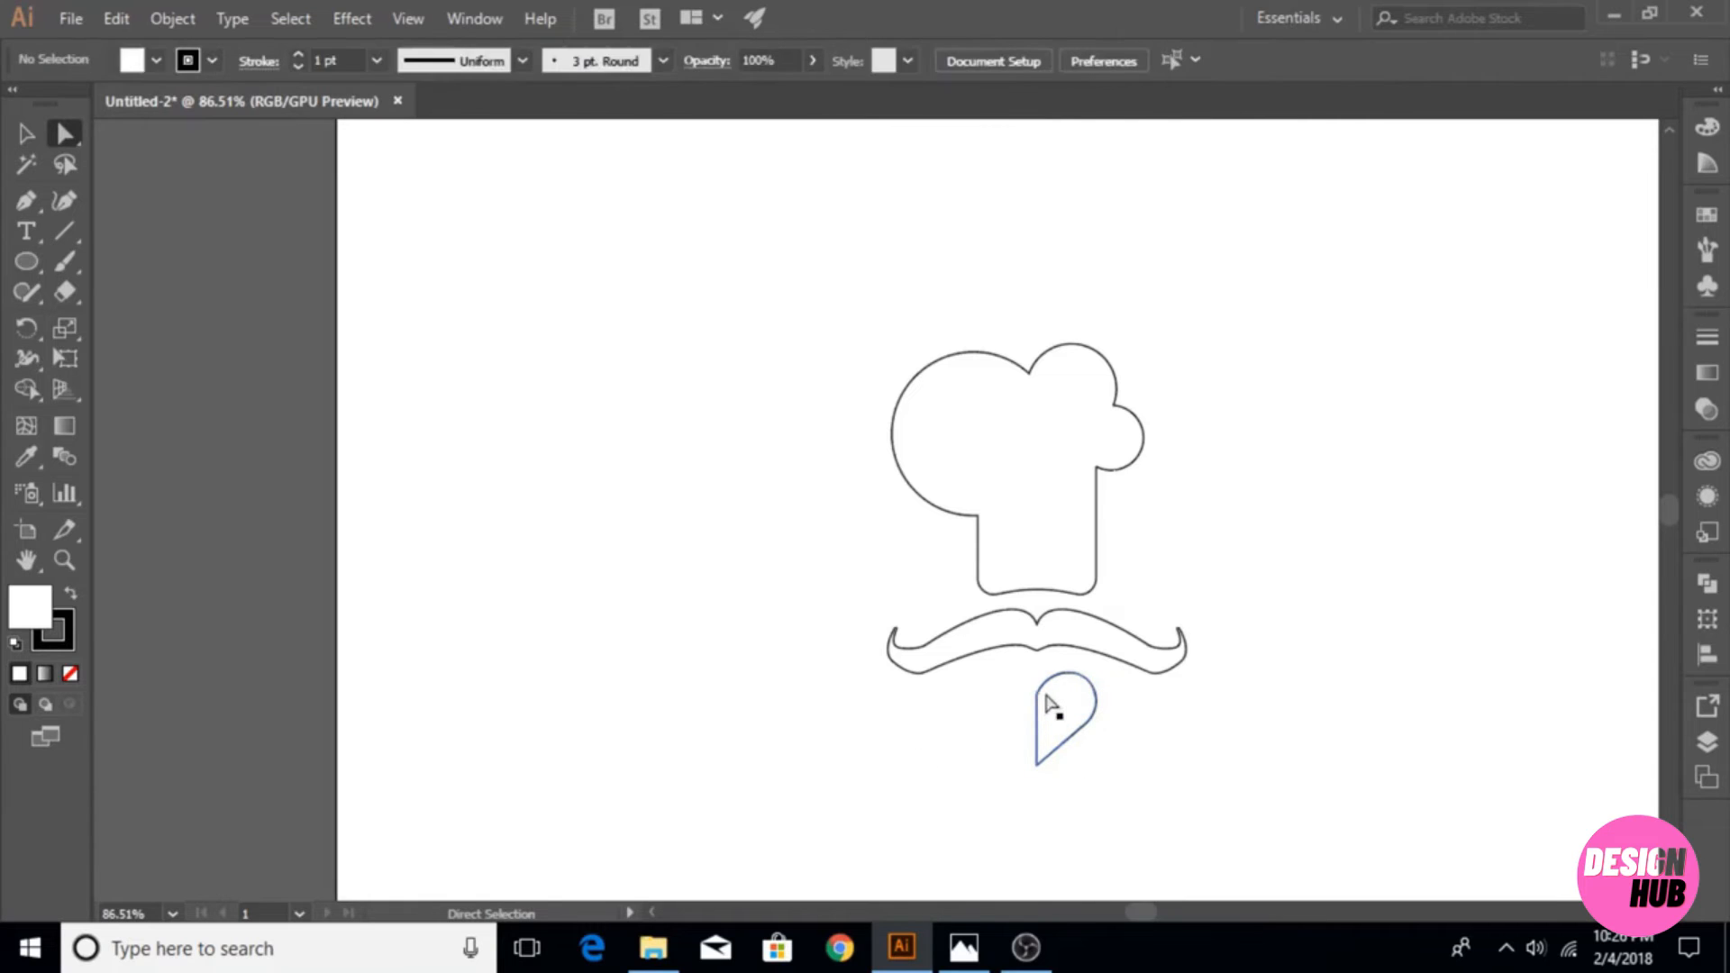
click(1049, 698)
- Try to make a mirrored copy of the half beard with Reflect
click(25, 134)
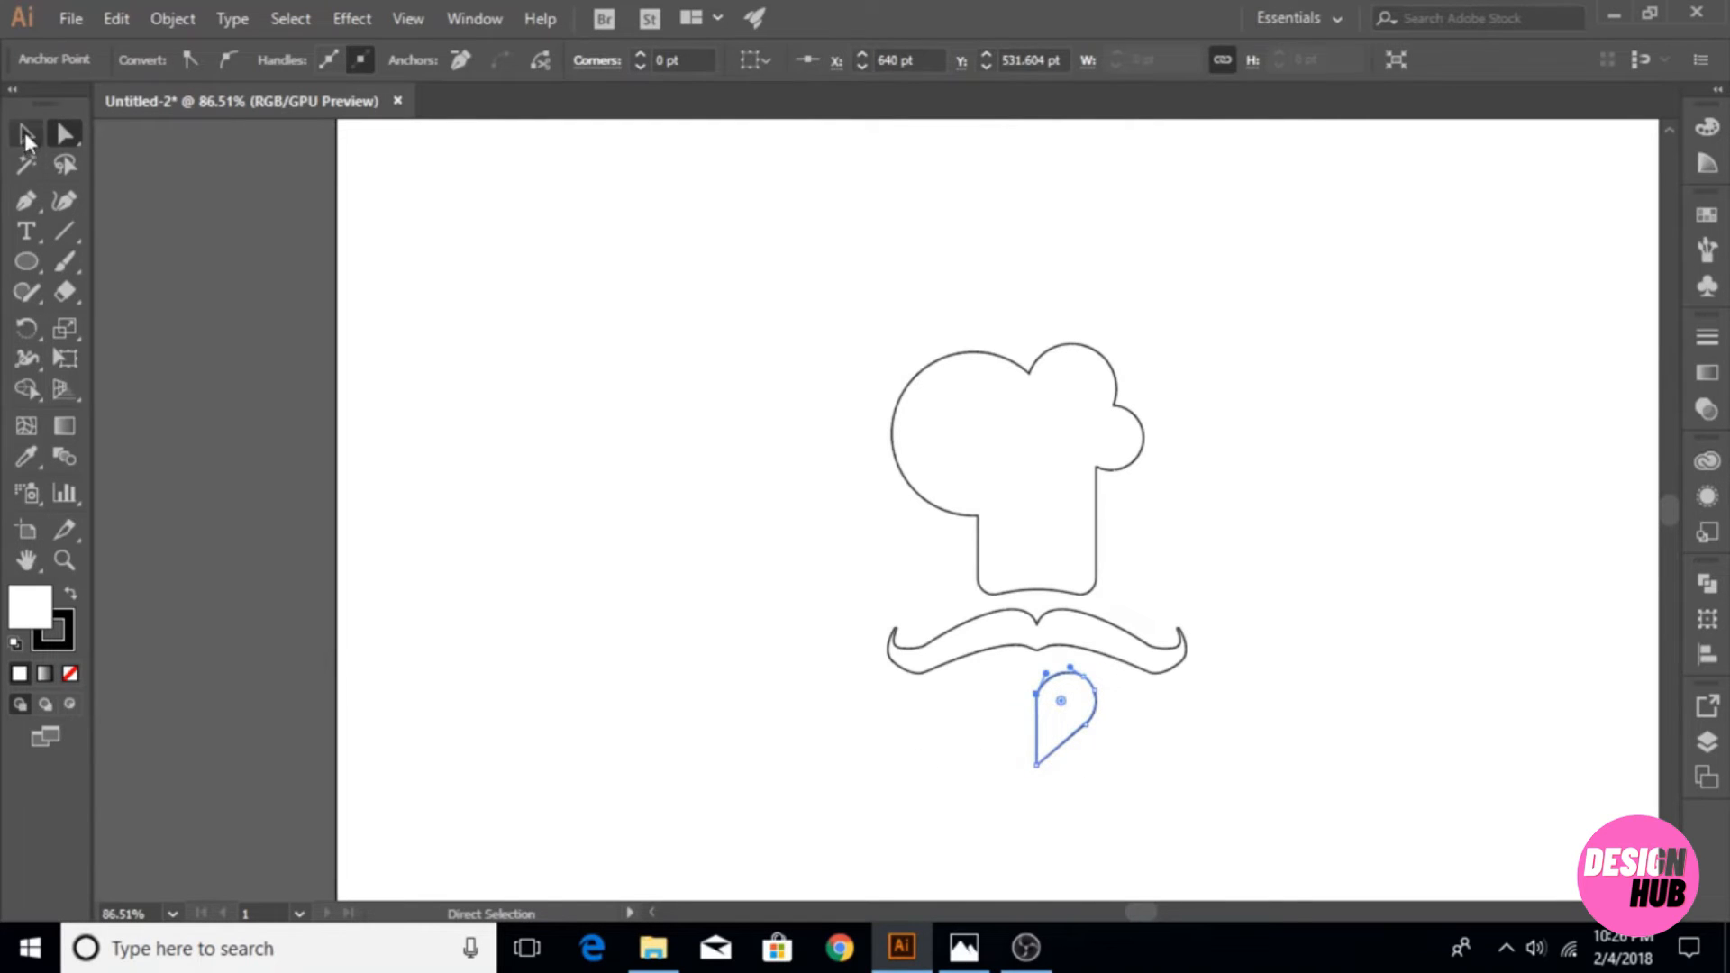
right_click(1072, 719)
mouse_move(1343, 564)
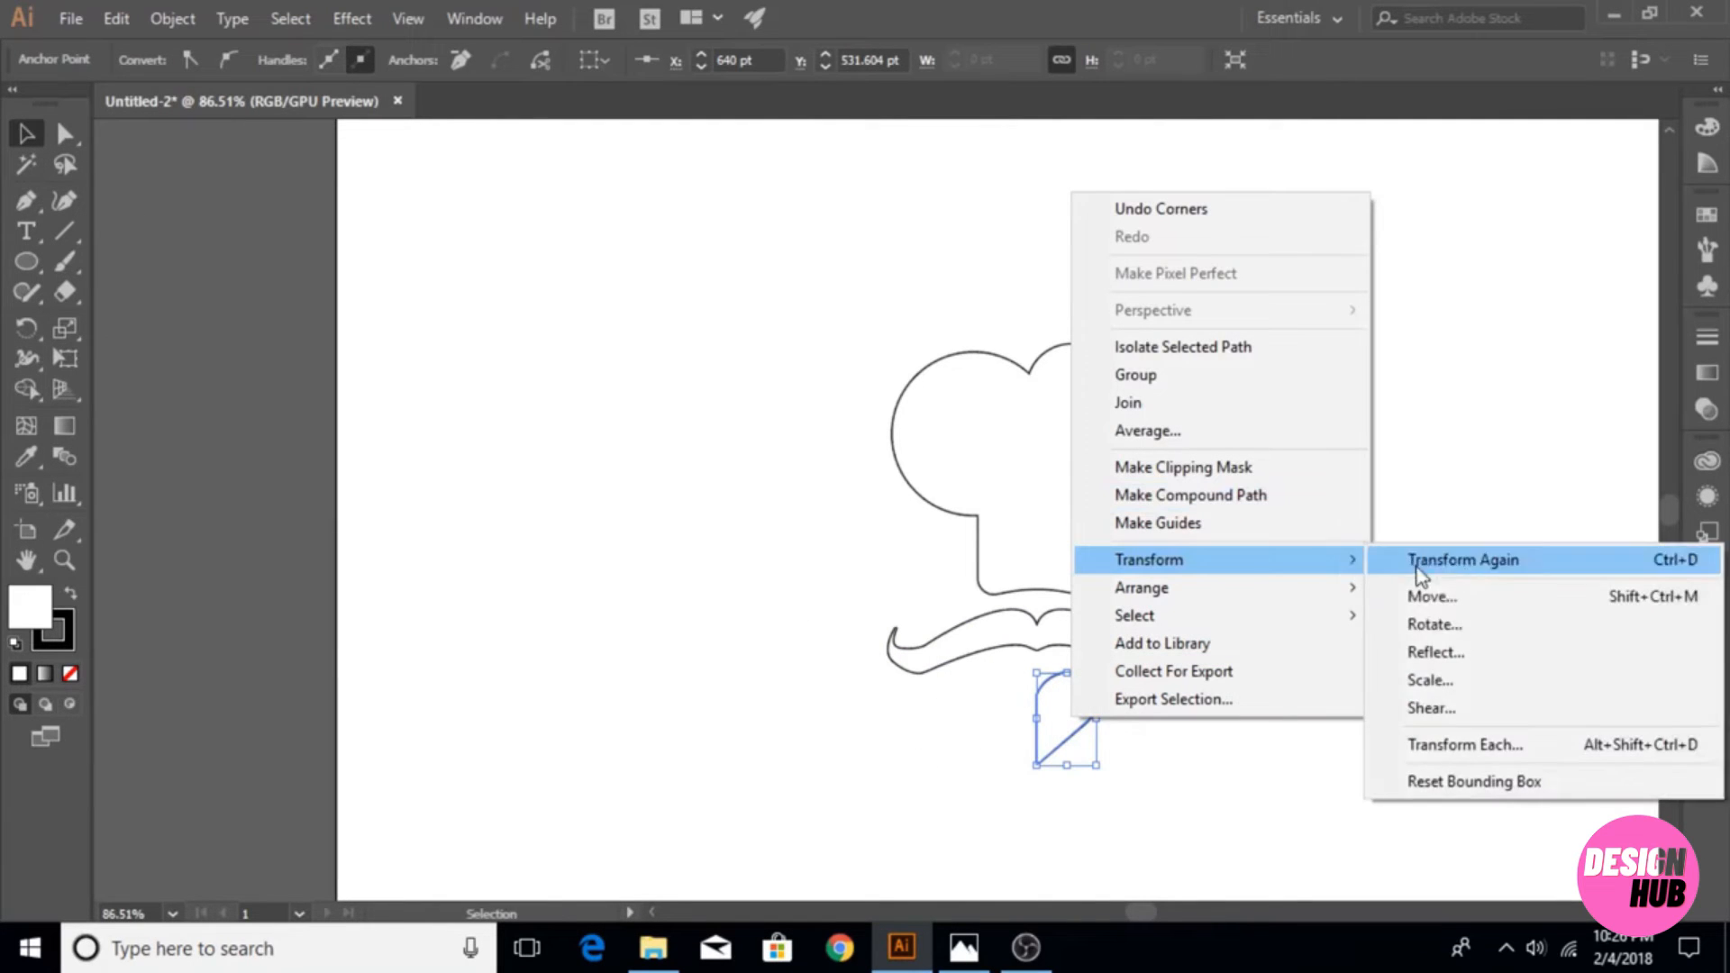
click(1457, 651)
click(1332, 699)
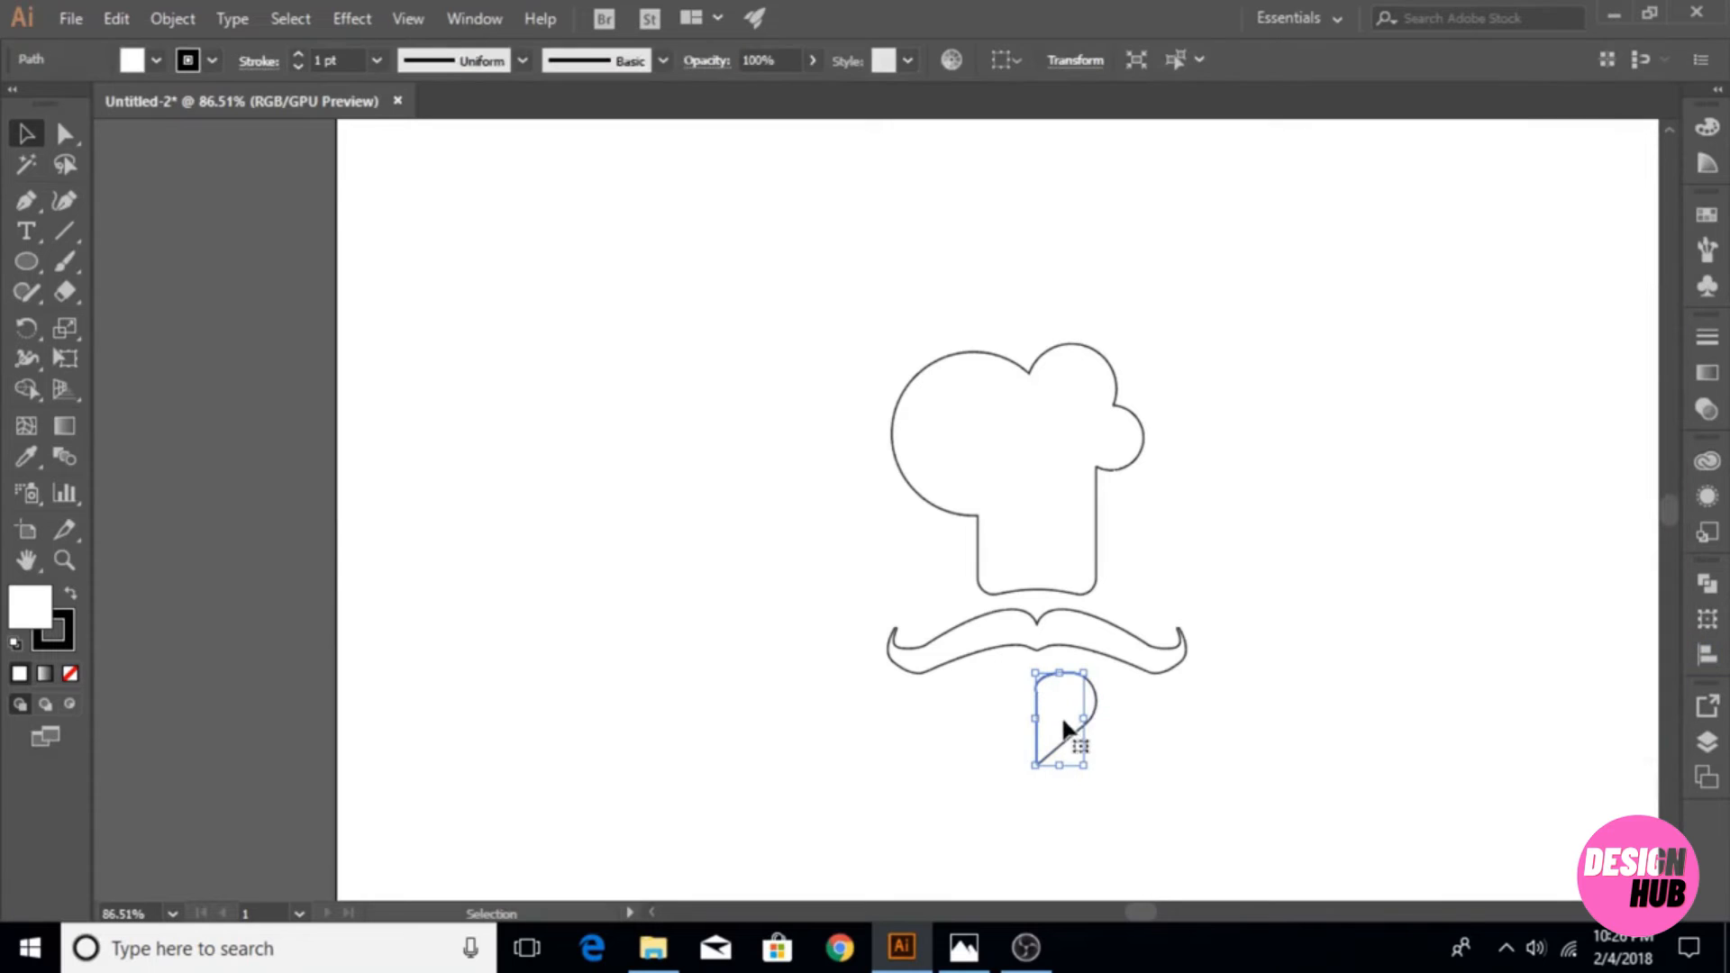
drag(1063, 719, 1147, 789)
key(ctrl+z)
- Delete the stray partial copy of the half beard below the mustache
click(1140, 720)
drag(974, 698, 1051, 729)
key(Delete)
right_click(1147, 771)
click(960, 791)
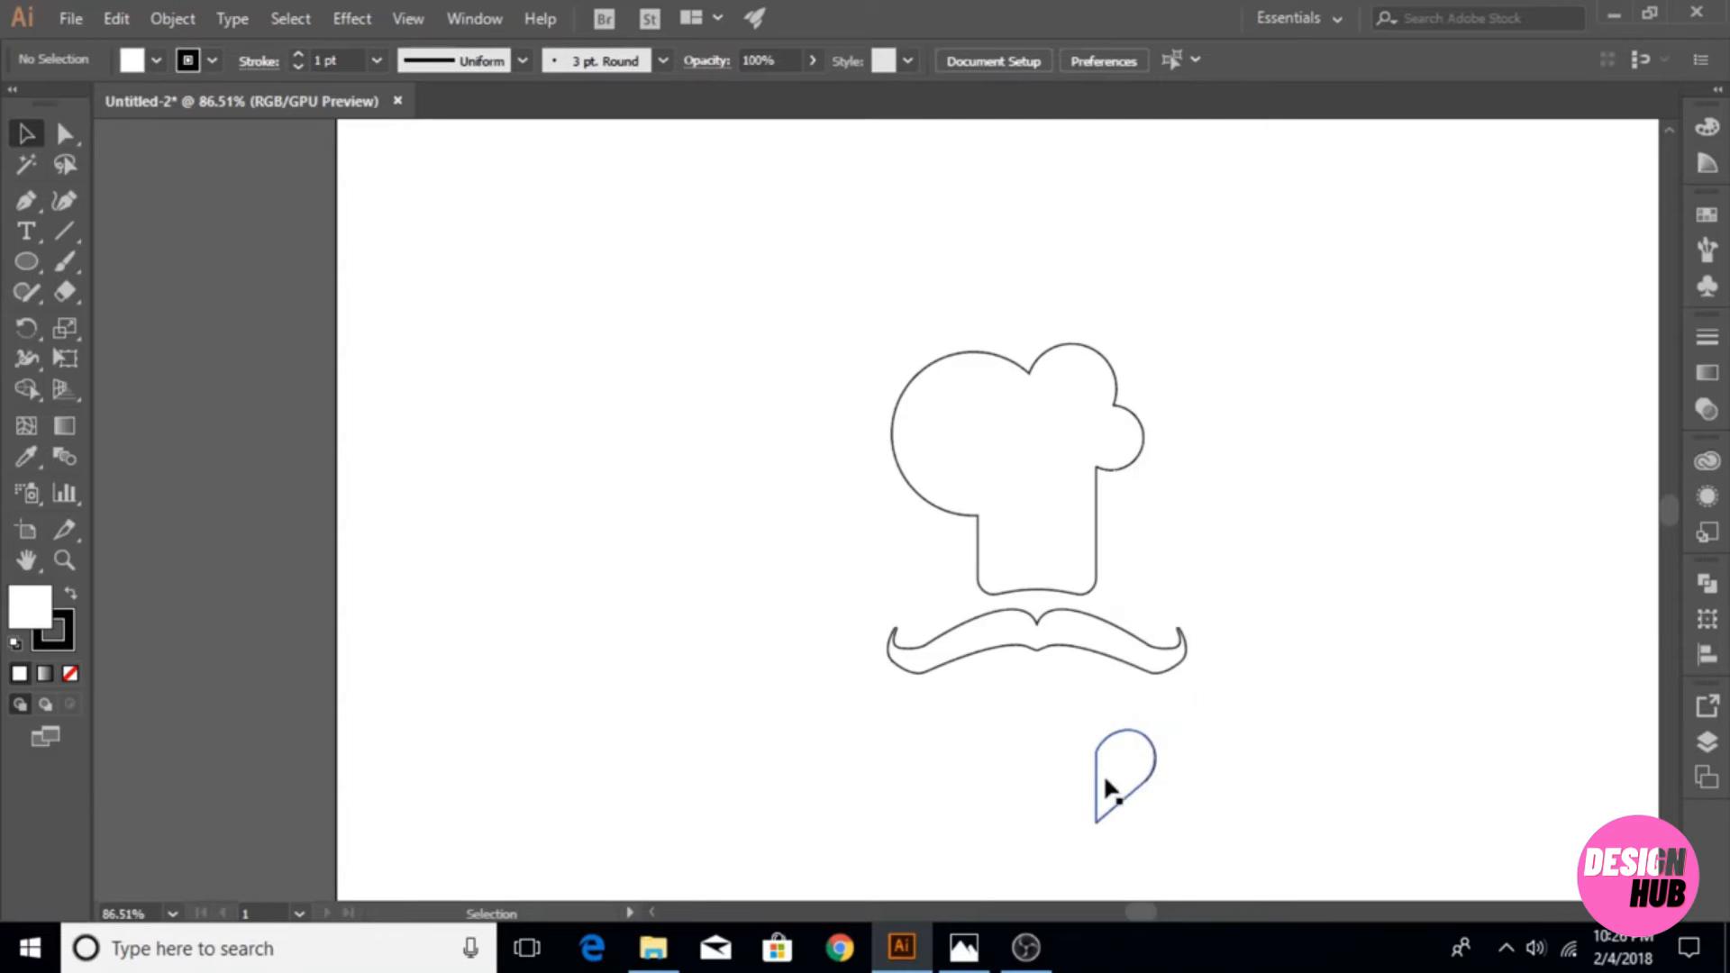
- Create a reflected copy of the half beard and join the two halves edge to edge into a heart outline
click(1100, 789)
right_click(1106, 780)
mouse_move(1343, 625)
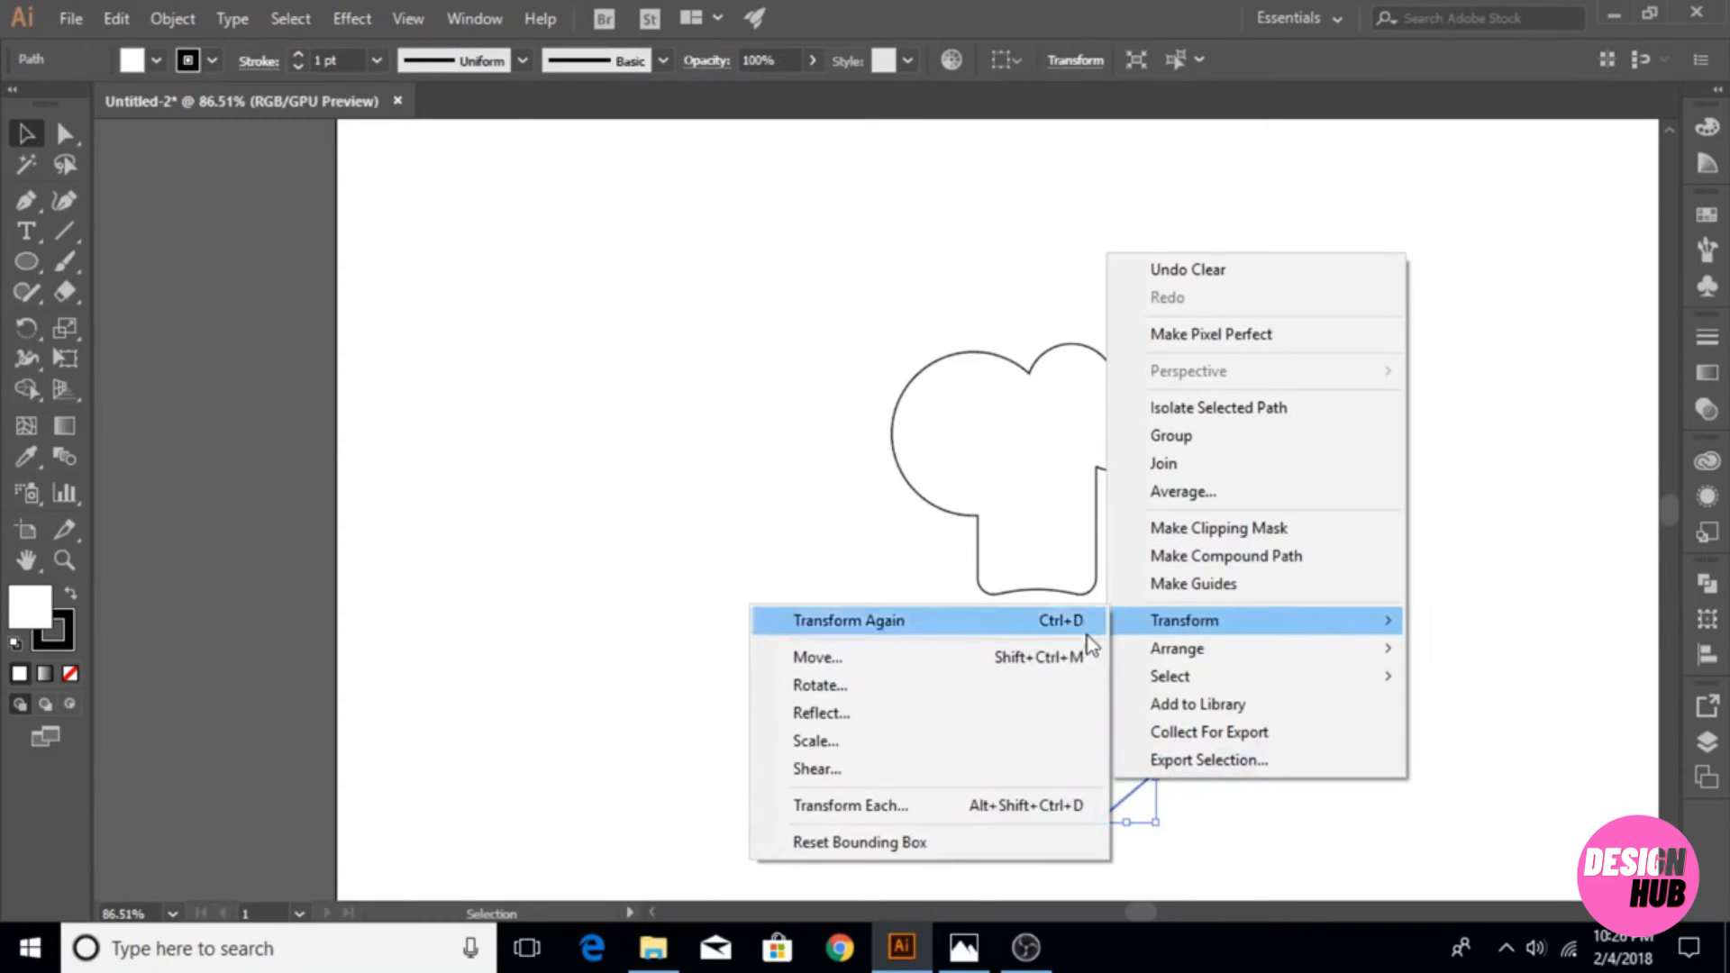
click(911, 711)
click(1337, 696)
mouse_move(1100, 772)
mouse_down()
mouse_move(1035, 772)
mouse_move(1126, 765)
mouse_move(1051, 790)
mouse_move(1016, 772)
mouse_move(1100, 783)
mouse_move(1089, 745)
mouse_move(1093, 766)
mouse_move(1033, 718)
mouse_up()
click(967, 760)
- Merge the two beard halves with Shape Builder and scale the heart down, centred beneath the mustache
key(ctrl+a)
click(25, 390)
click(25, 133)
click(553, 553)
click(1183, 761)
click(1031, 753)
click(1093, 766)
- Move the chef hat, mustache and heart-shaped beard up together, leaving space beneath them
drag(822, 311, 1162, 694)
drag(1072, 643, 1066, 553)
click(1294, 578)
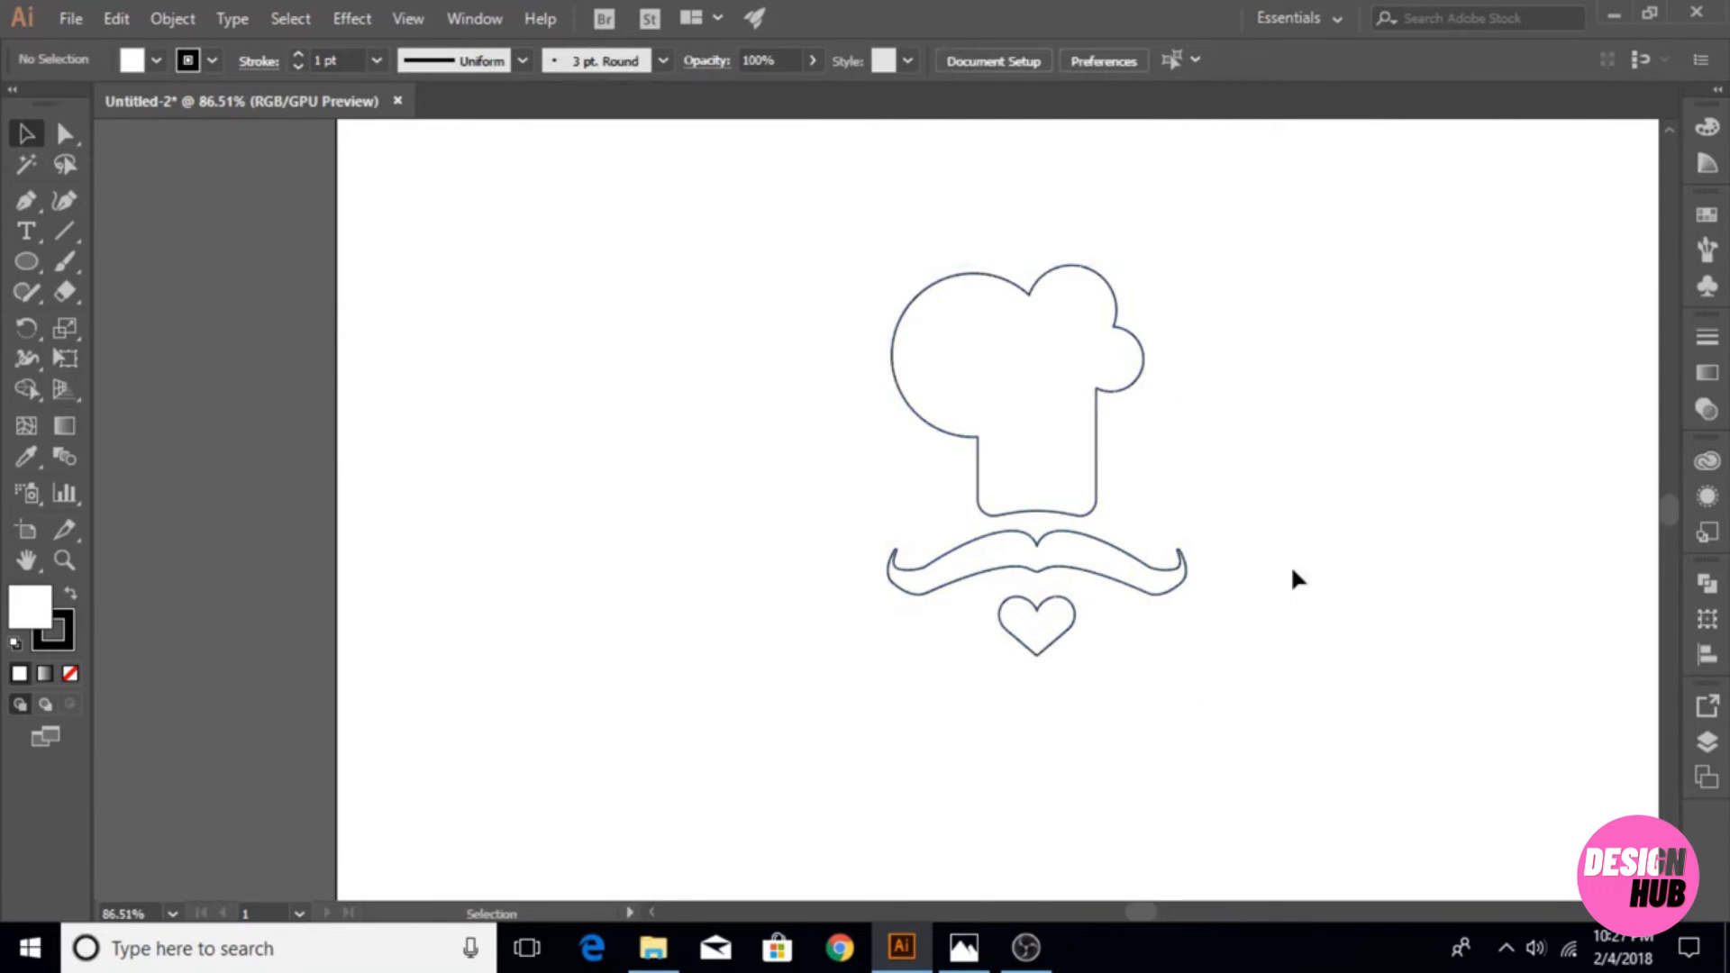
scroll(694, 375, up, 1)
mouse_move(1235, 449)
mouse_down()
mouse_move(1031, 432)
mouse_move(1077, 416)
mouse_up()
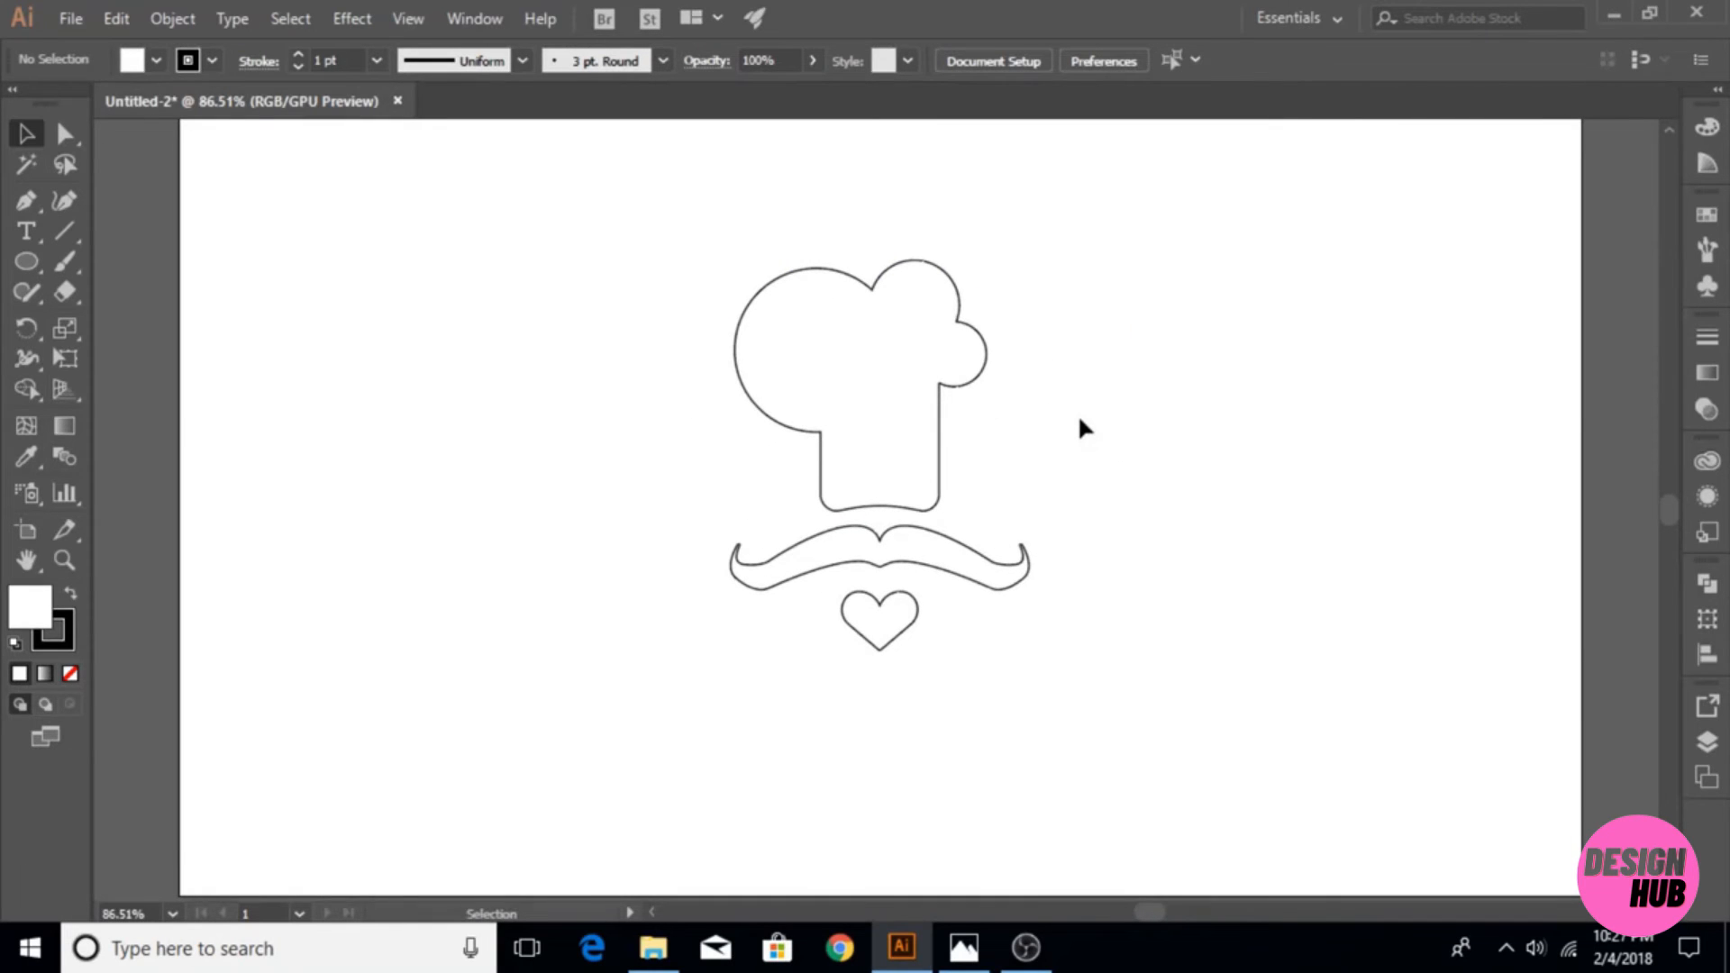
click(27, 264)
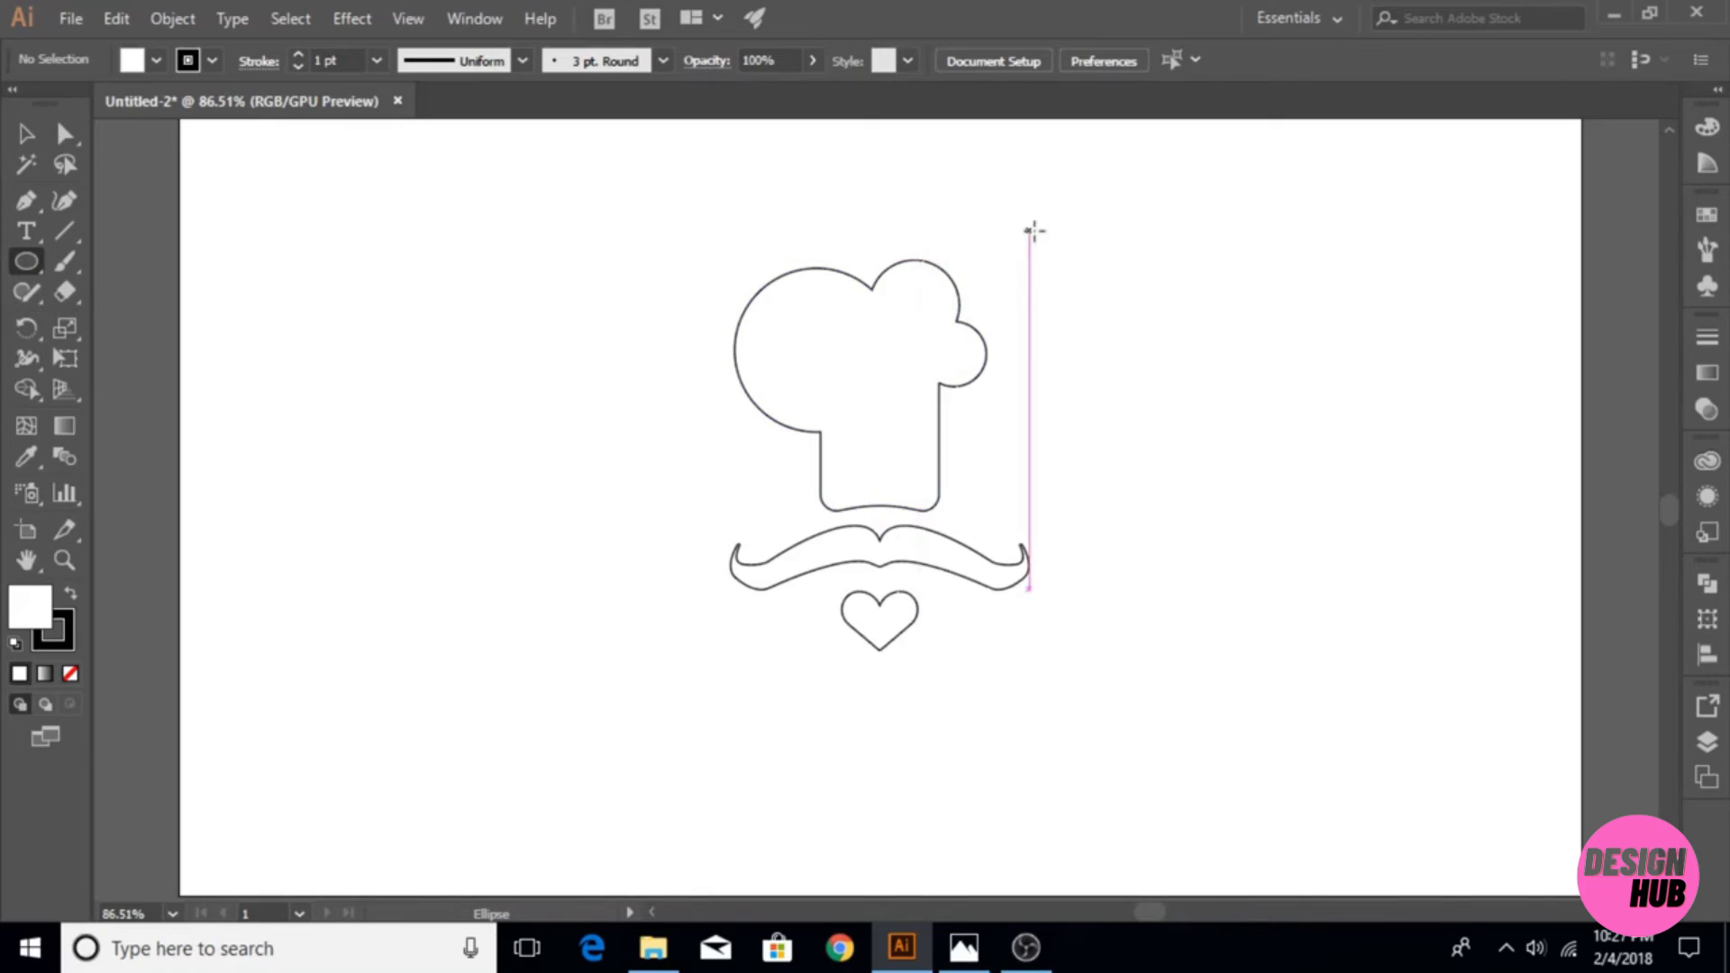
click(26, 135)
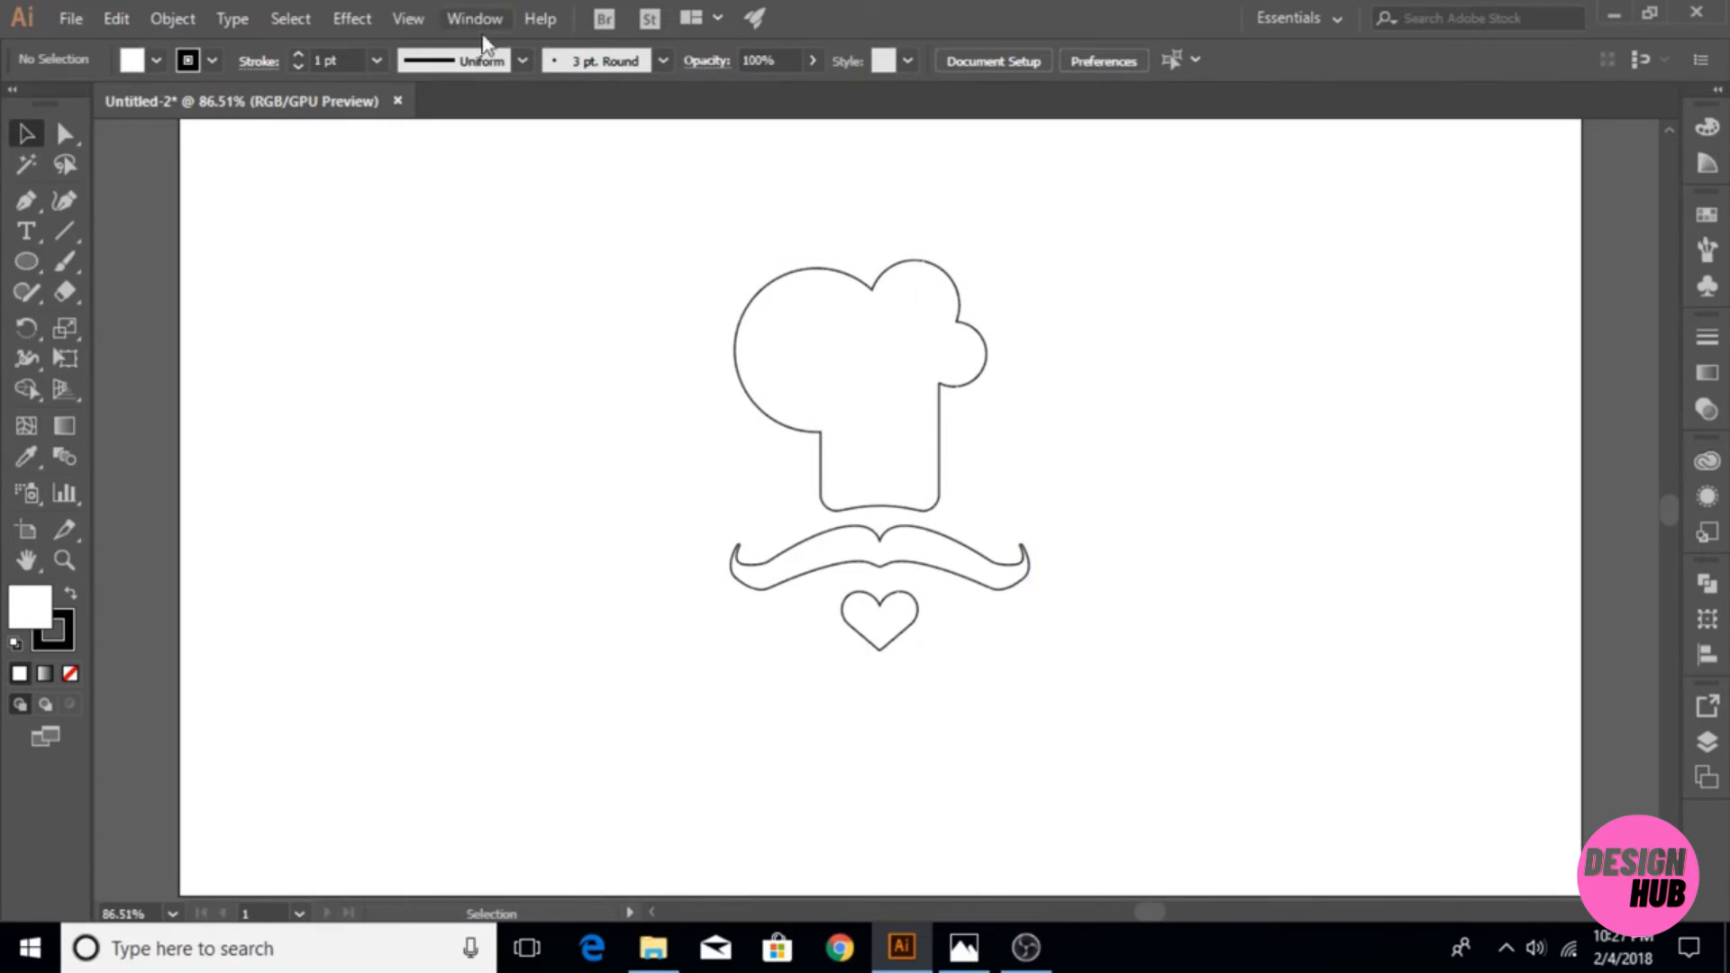
- Add the text THE CHEF below the beard and move it to the empty area left of the mustache
click(26, 232)
click(865, 719)
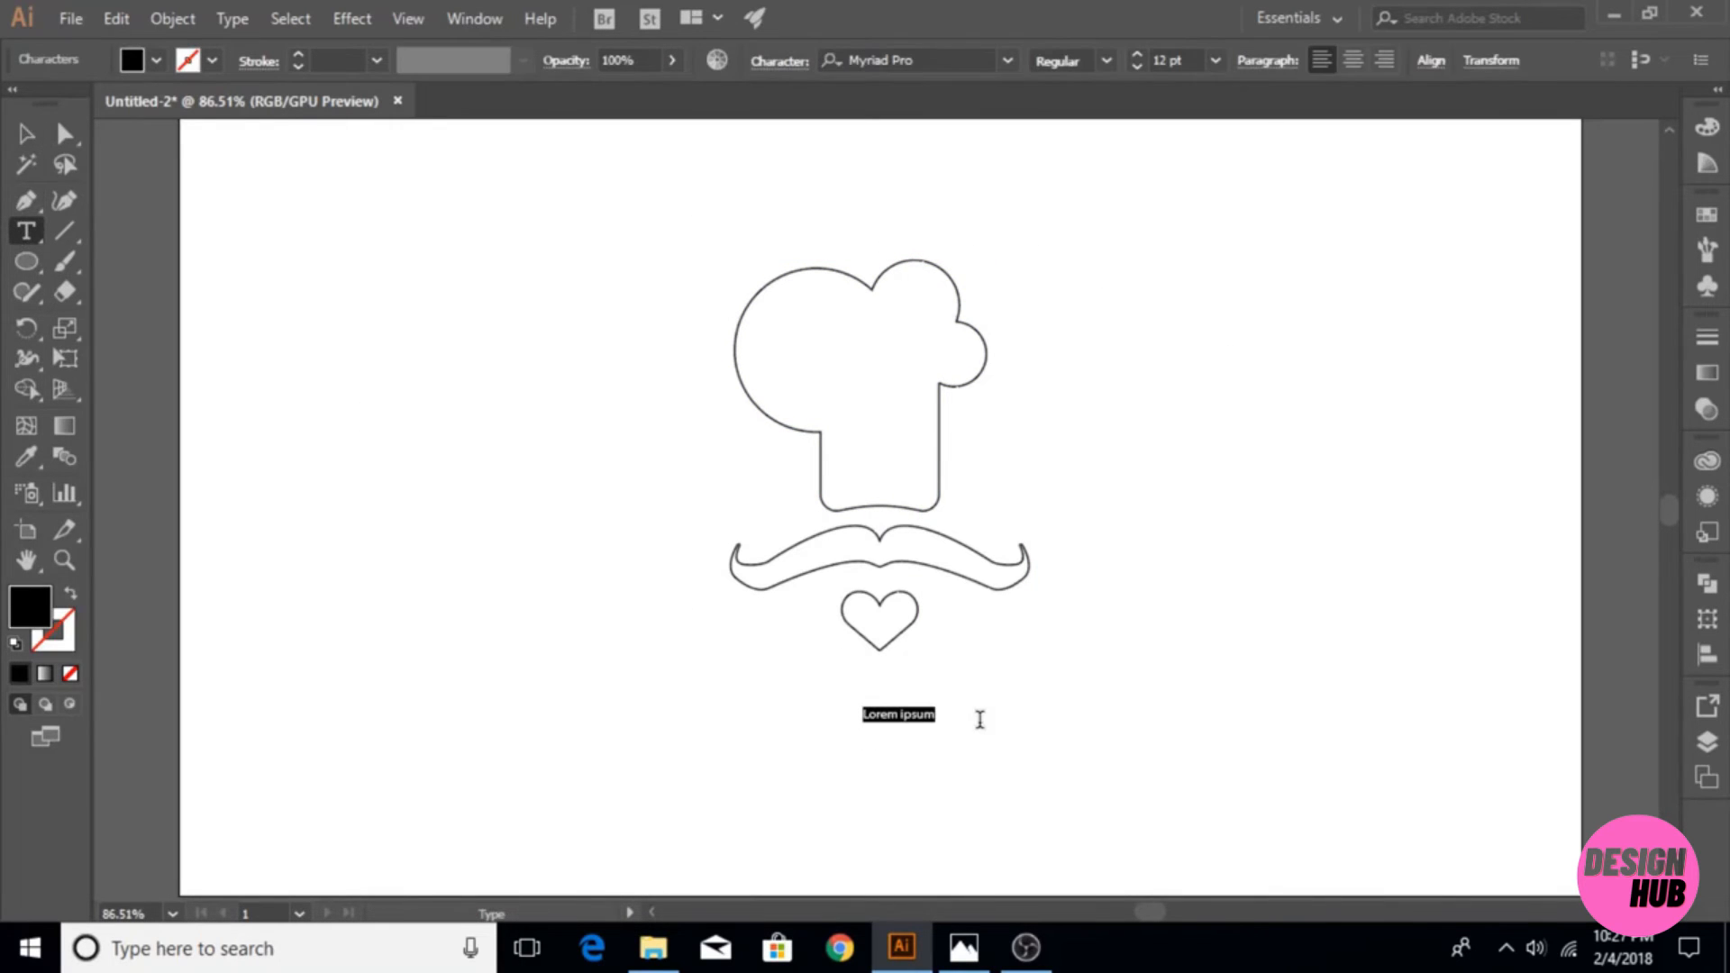
text(t)
key(ctrl+a)
click(1007, 61)
scroll(1213, 359, up, 1)
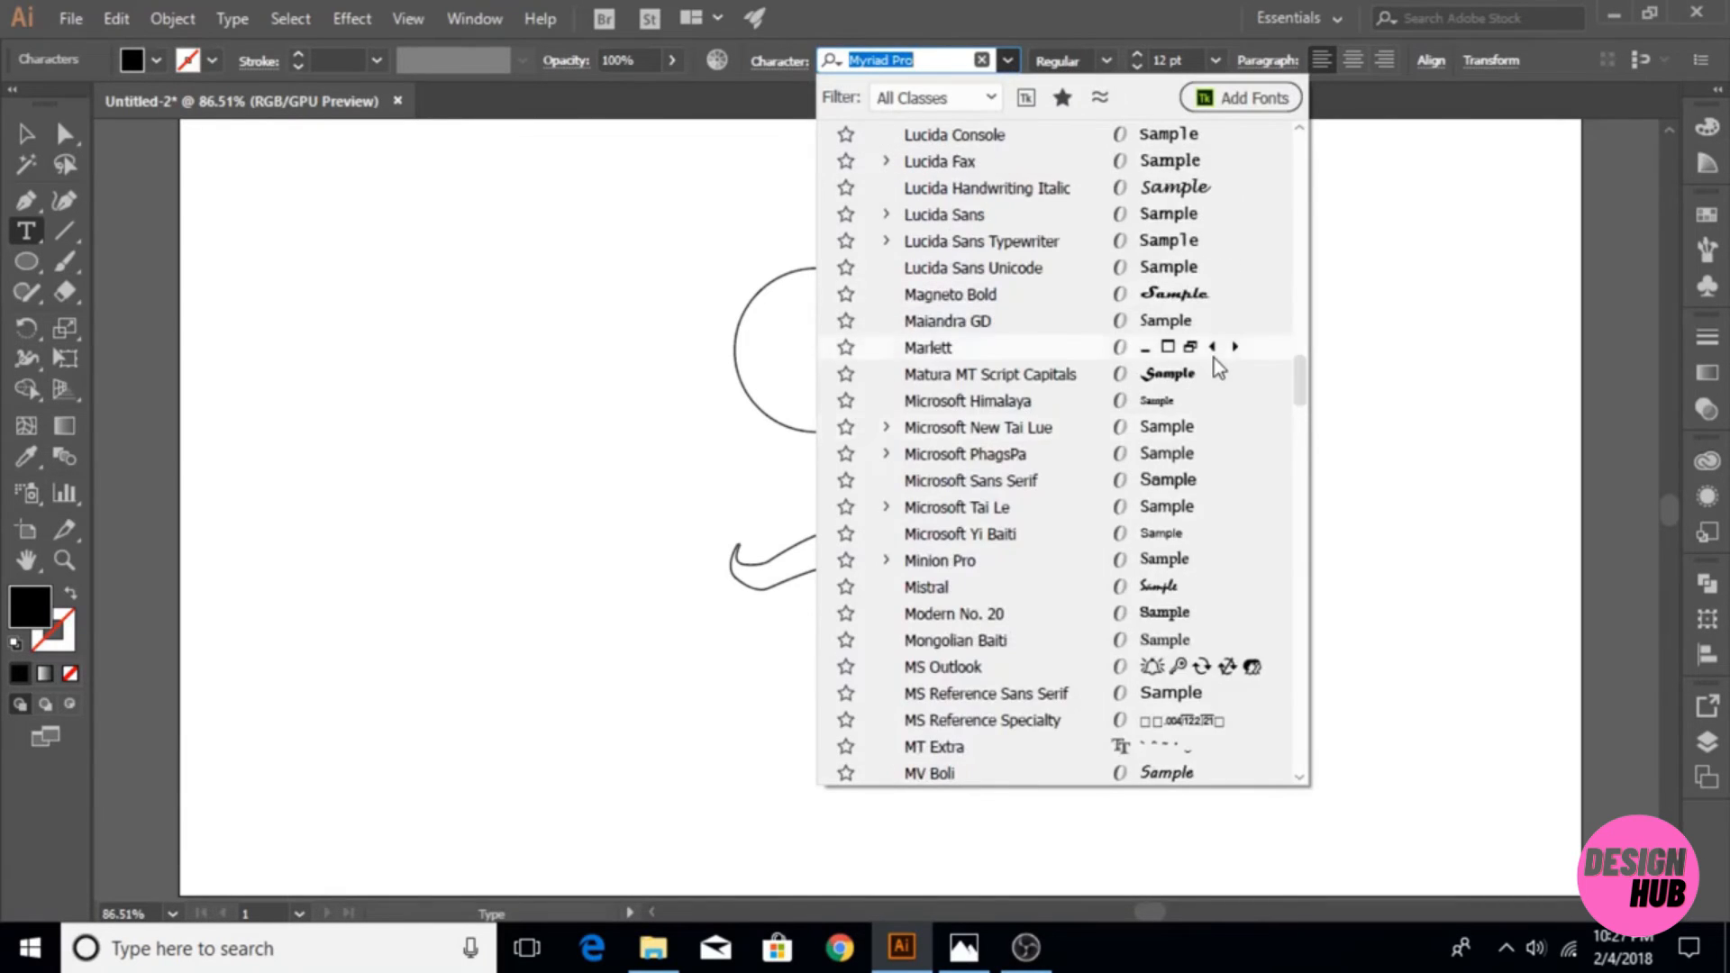
click(483, 328)
key(Escape)
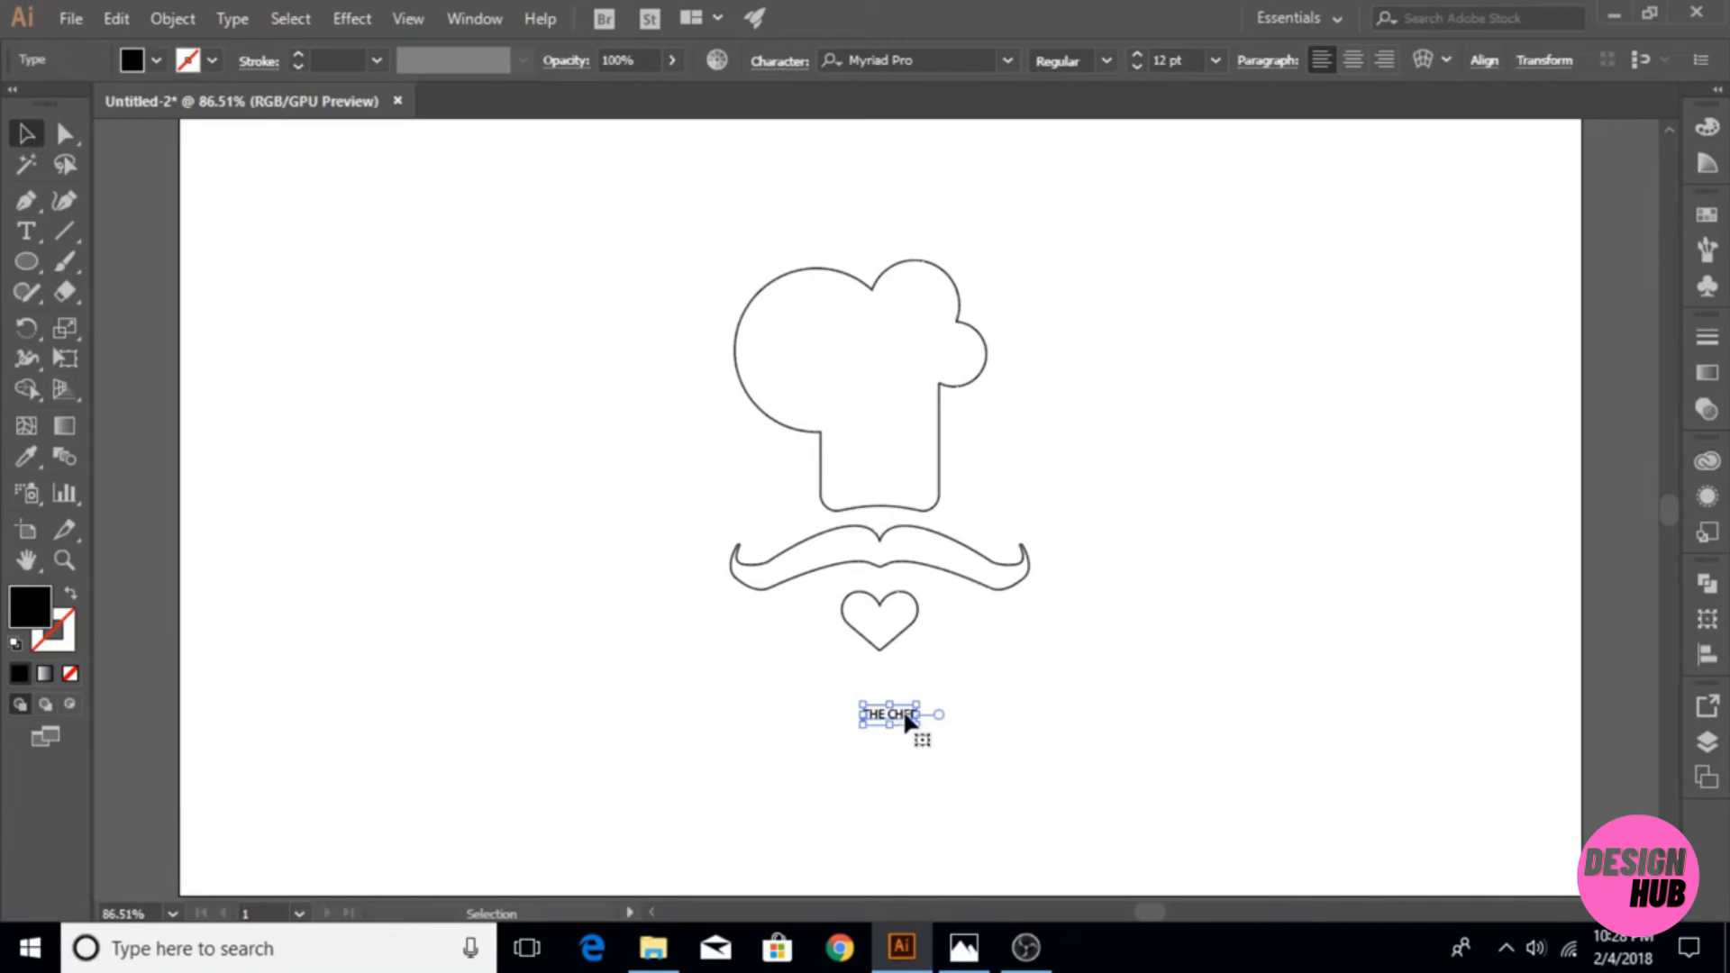
drag(907, 718, 548, 613)
- Set the font of the THE CHEF text to Imprint MT Shadow
click(1007, 61)
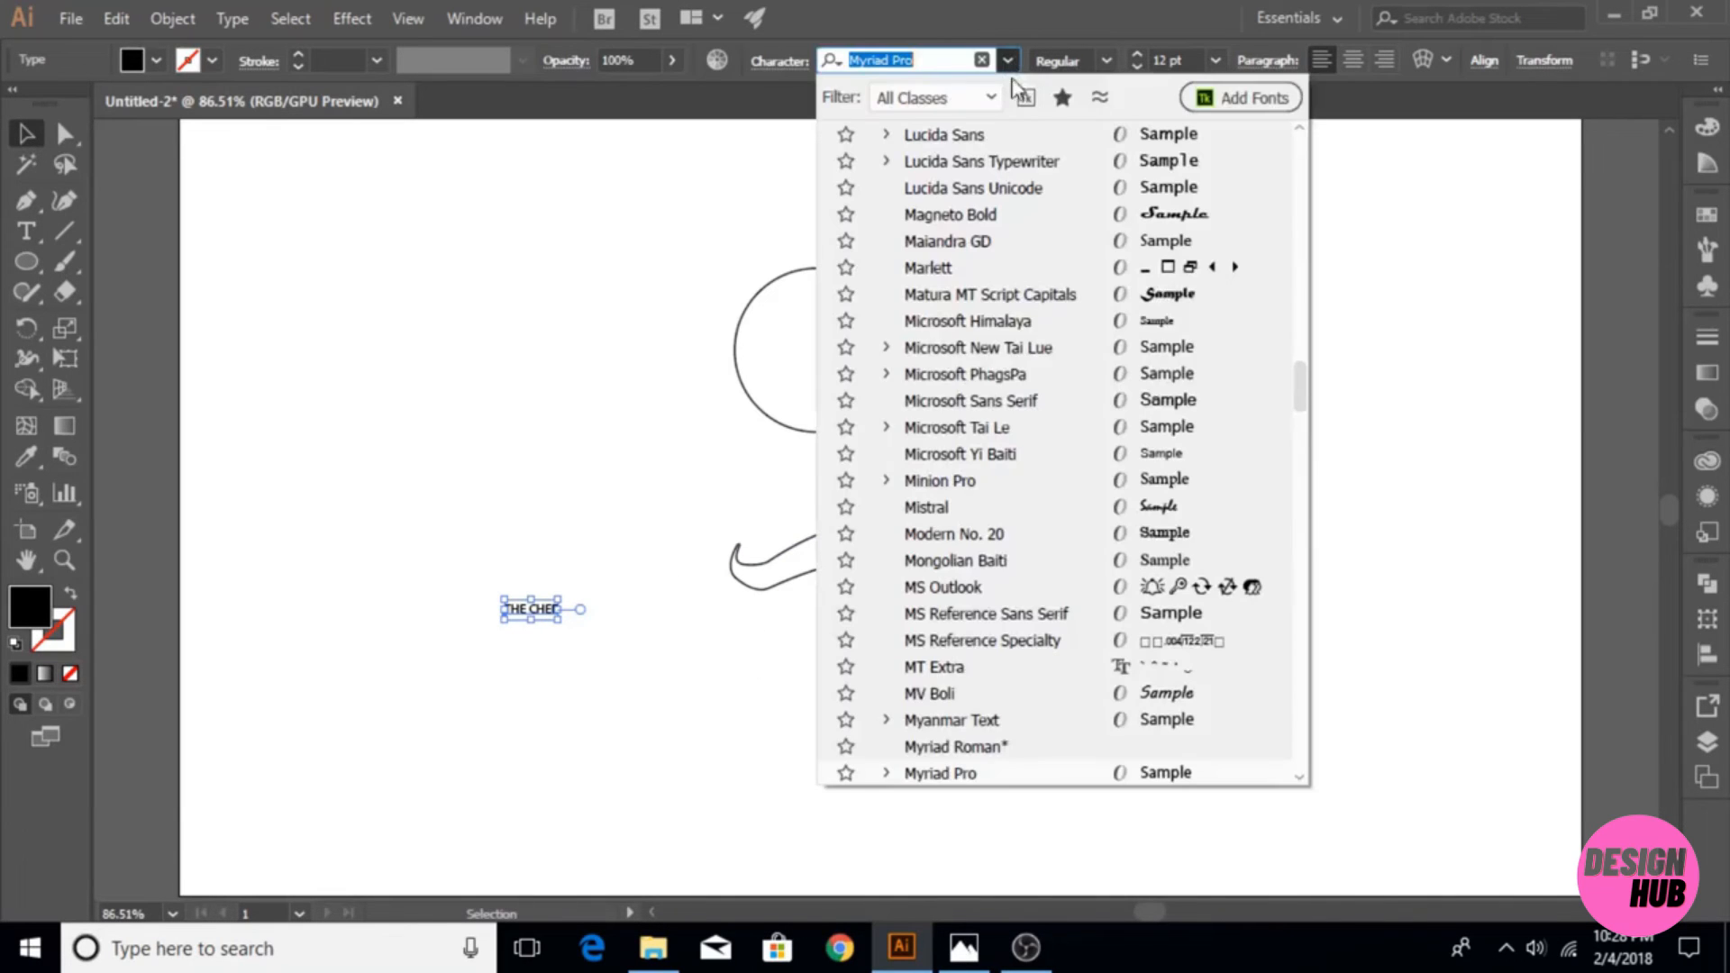
scroll(1193, 495, up, 2)
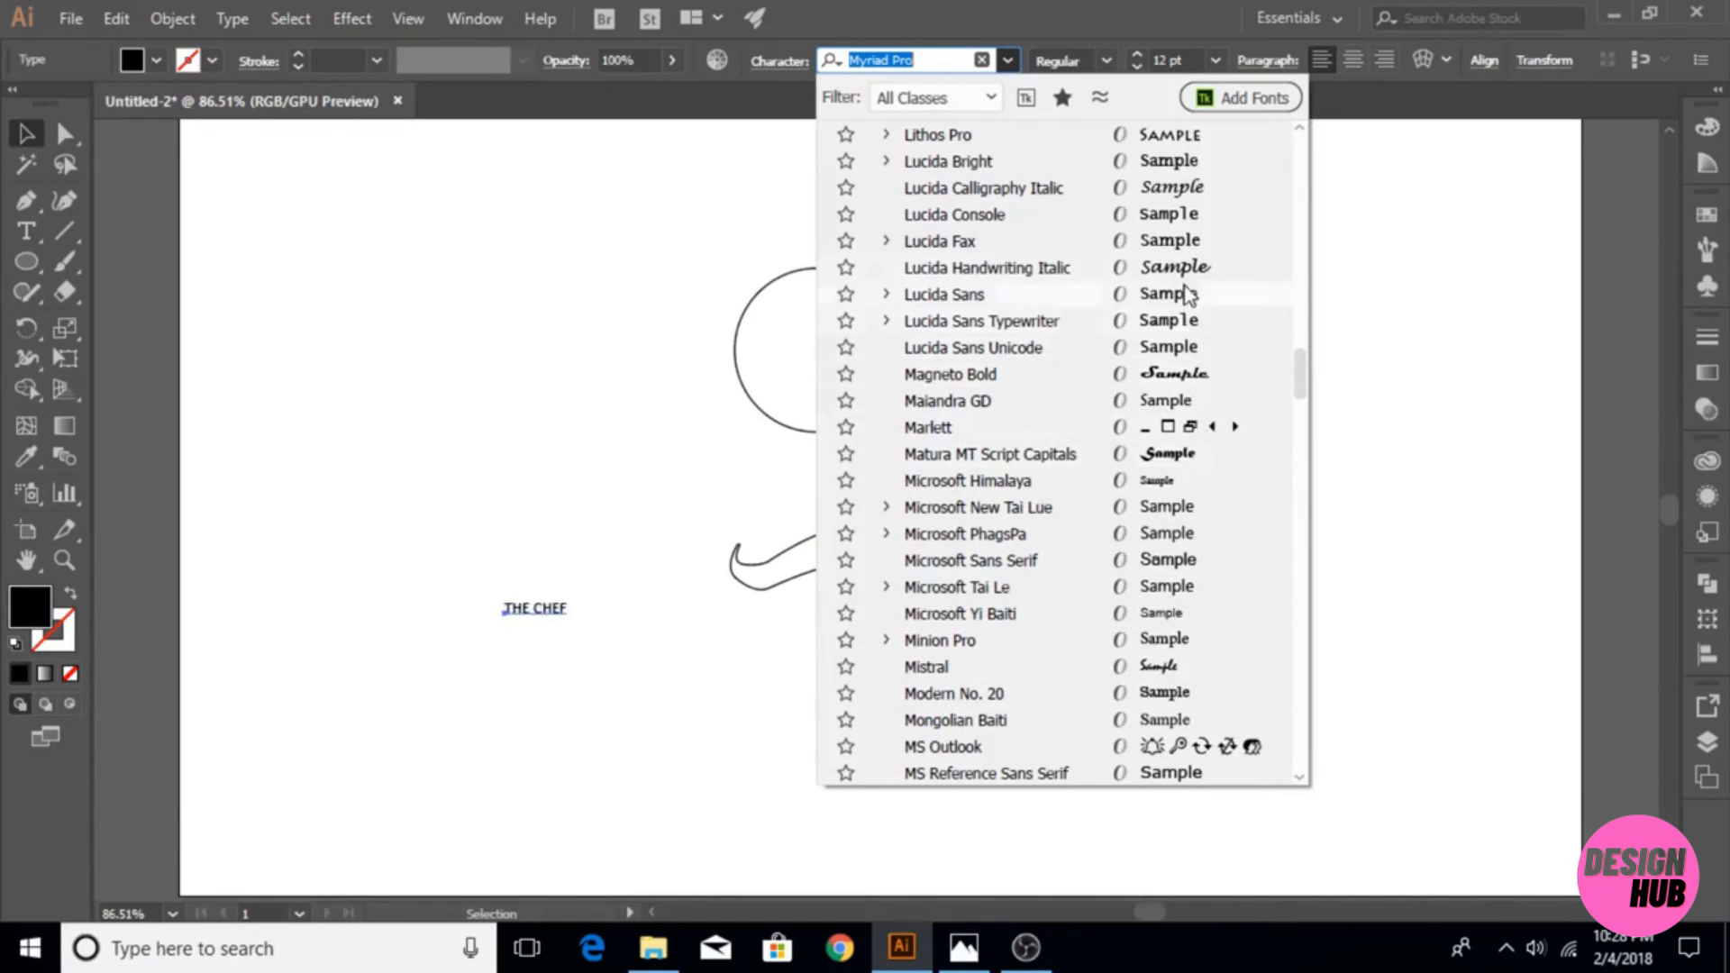
scroll(1185, 297, up, 3)
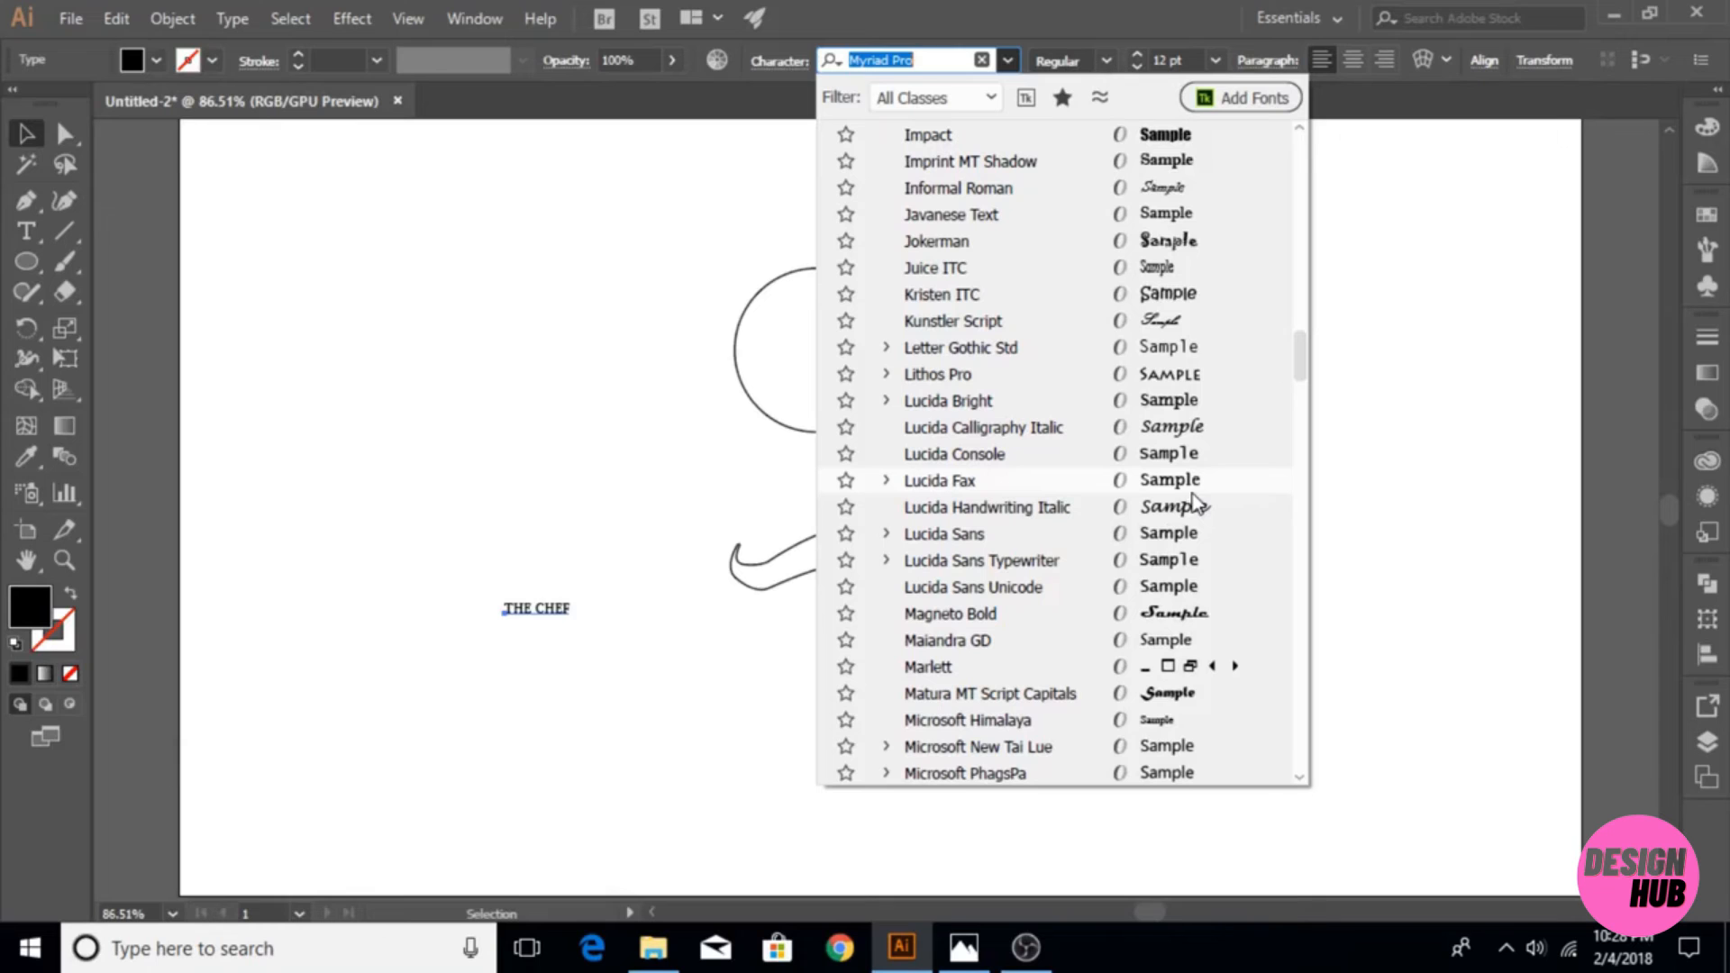
click(1152, 164)
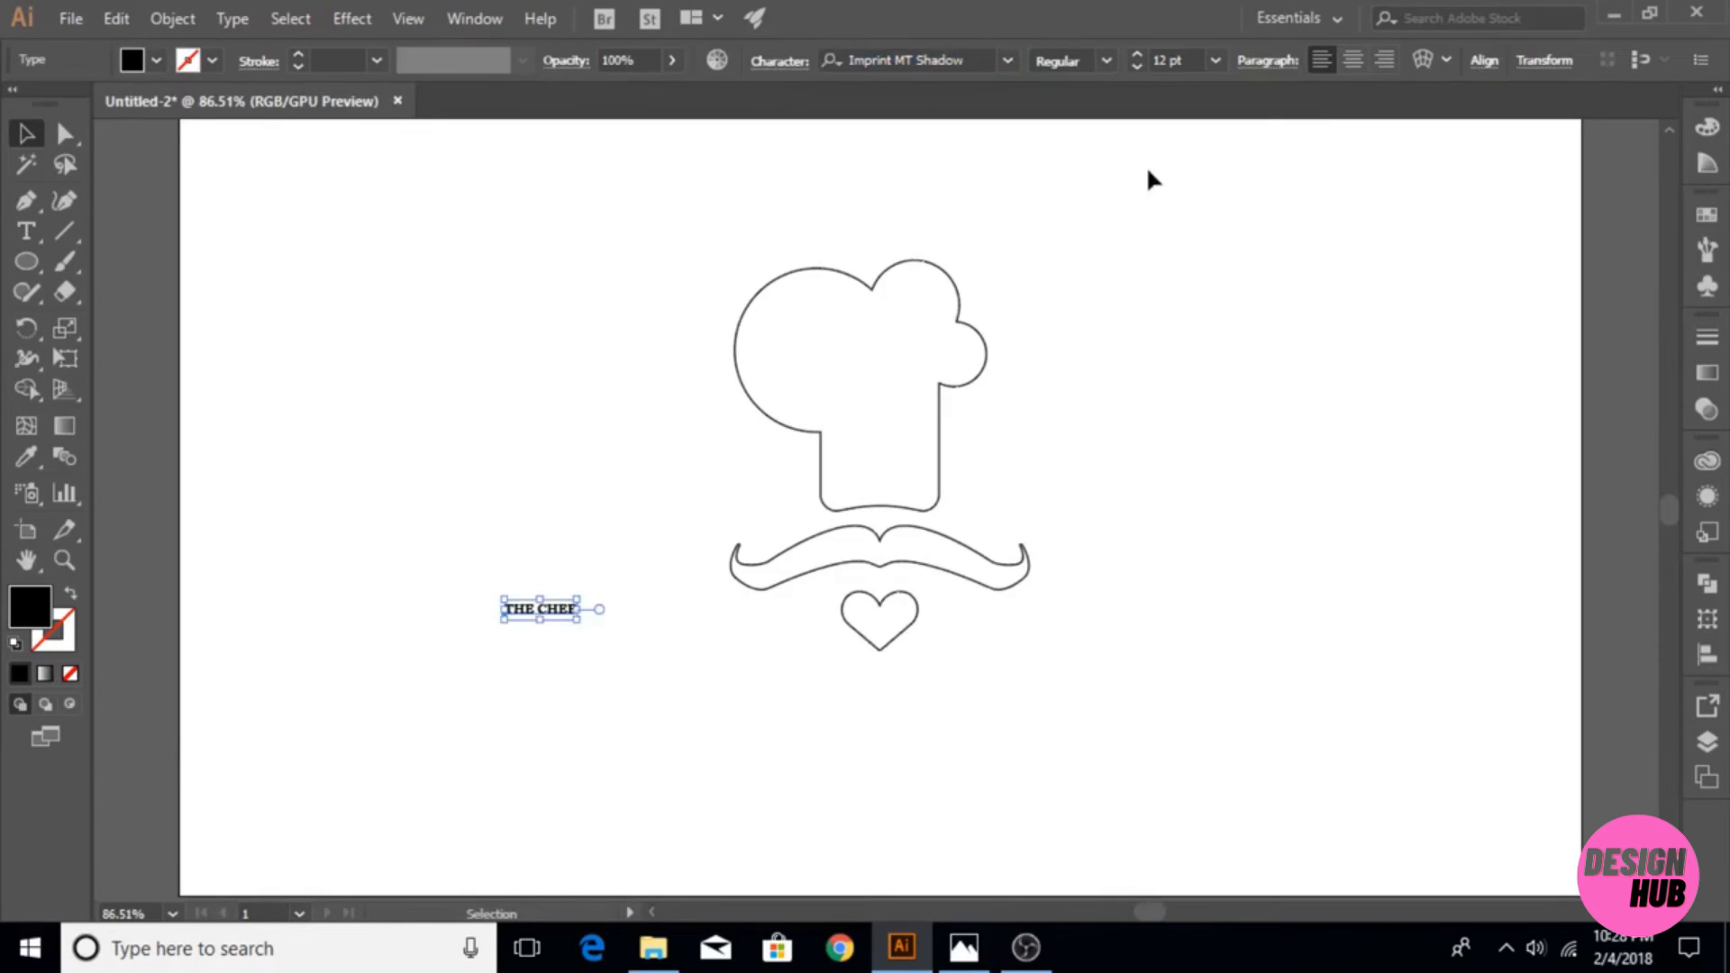
- Enlarge the THE CHEF text to 72 pt and place it center-aligned beneath the beard
click(1215, 60)
click(1242, 507)
drag(653, 581, 934, 688)
key(ctrl+shift+c)
click(1170, 603)
- Change the font of the THE CHEF text to Impact
click(883, 698)
click(1008, 61)
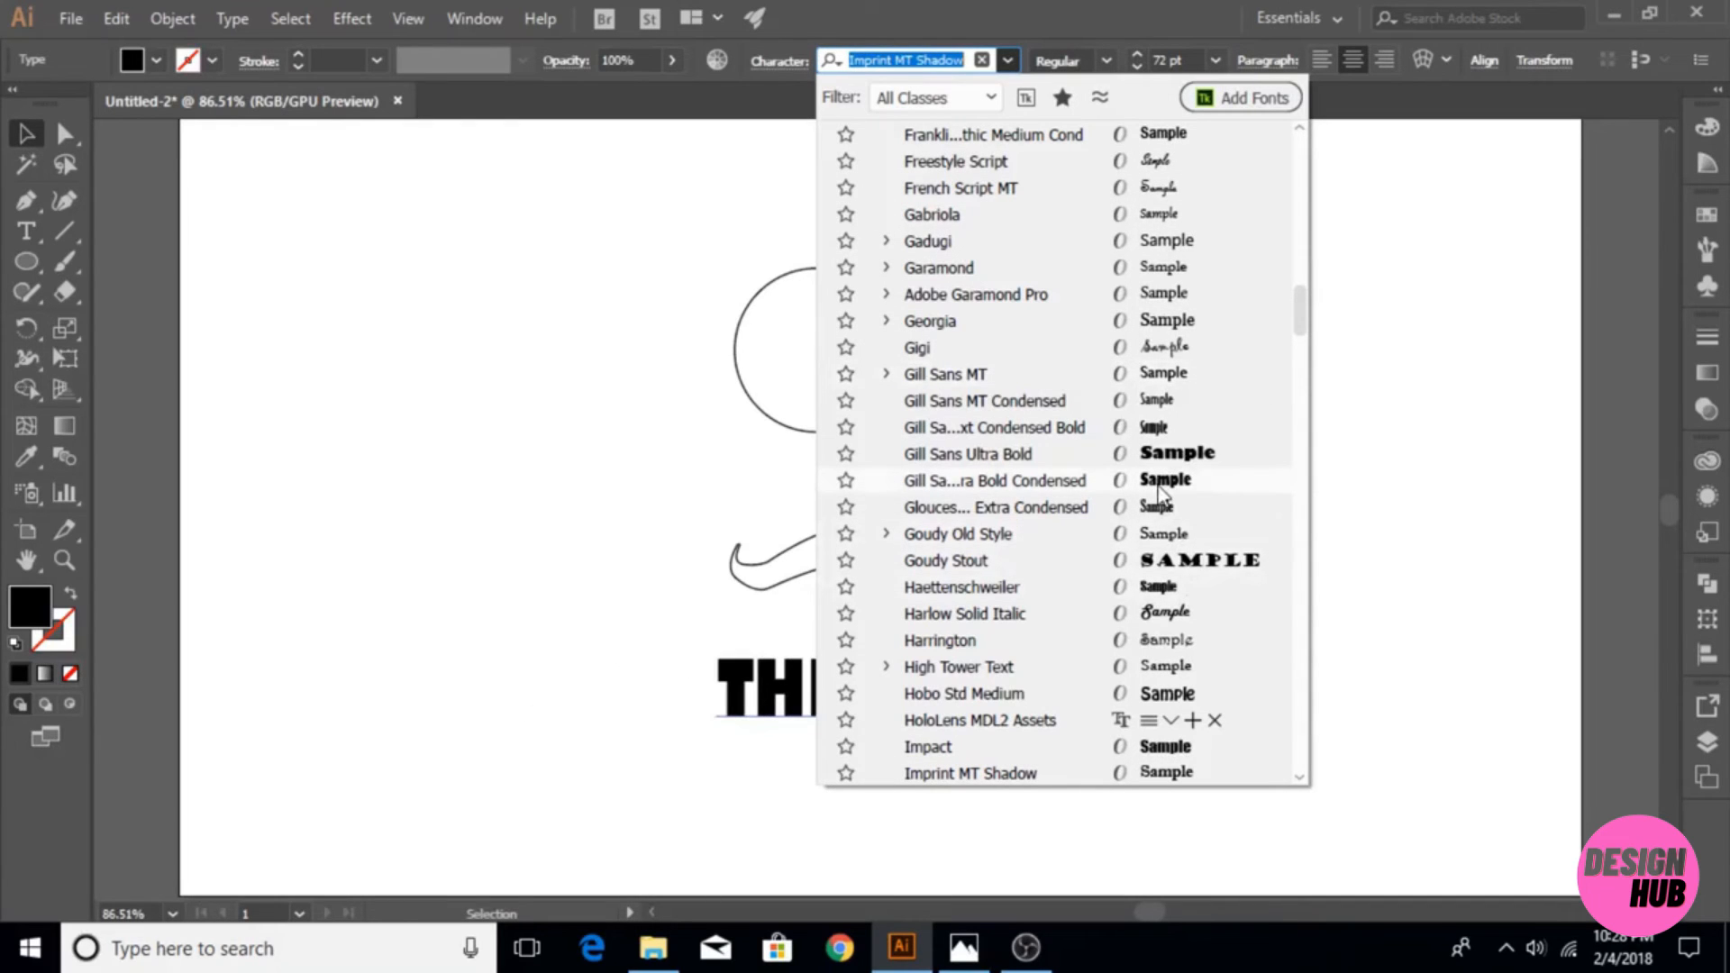
click(1167, 748)
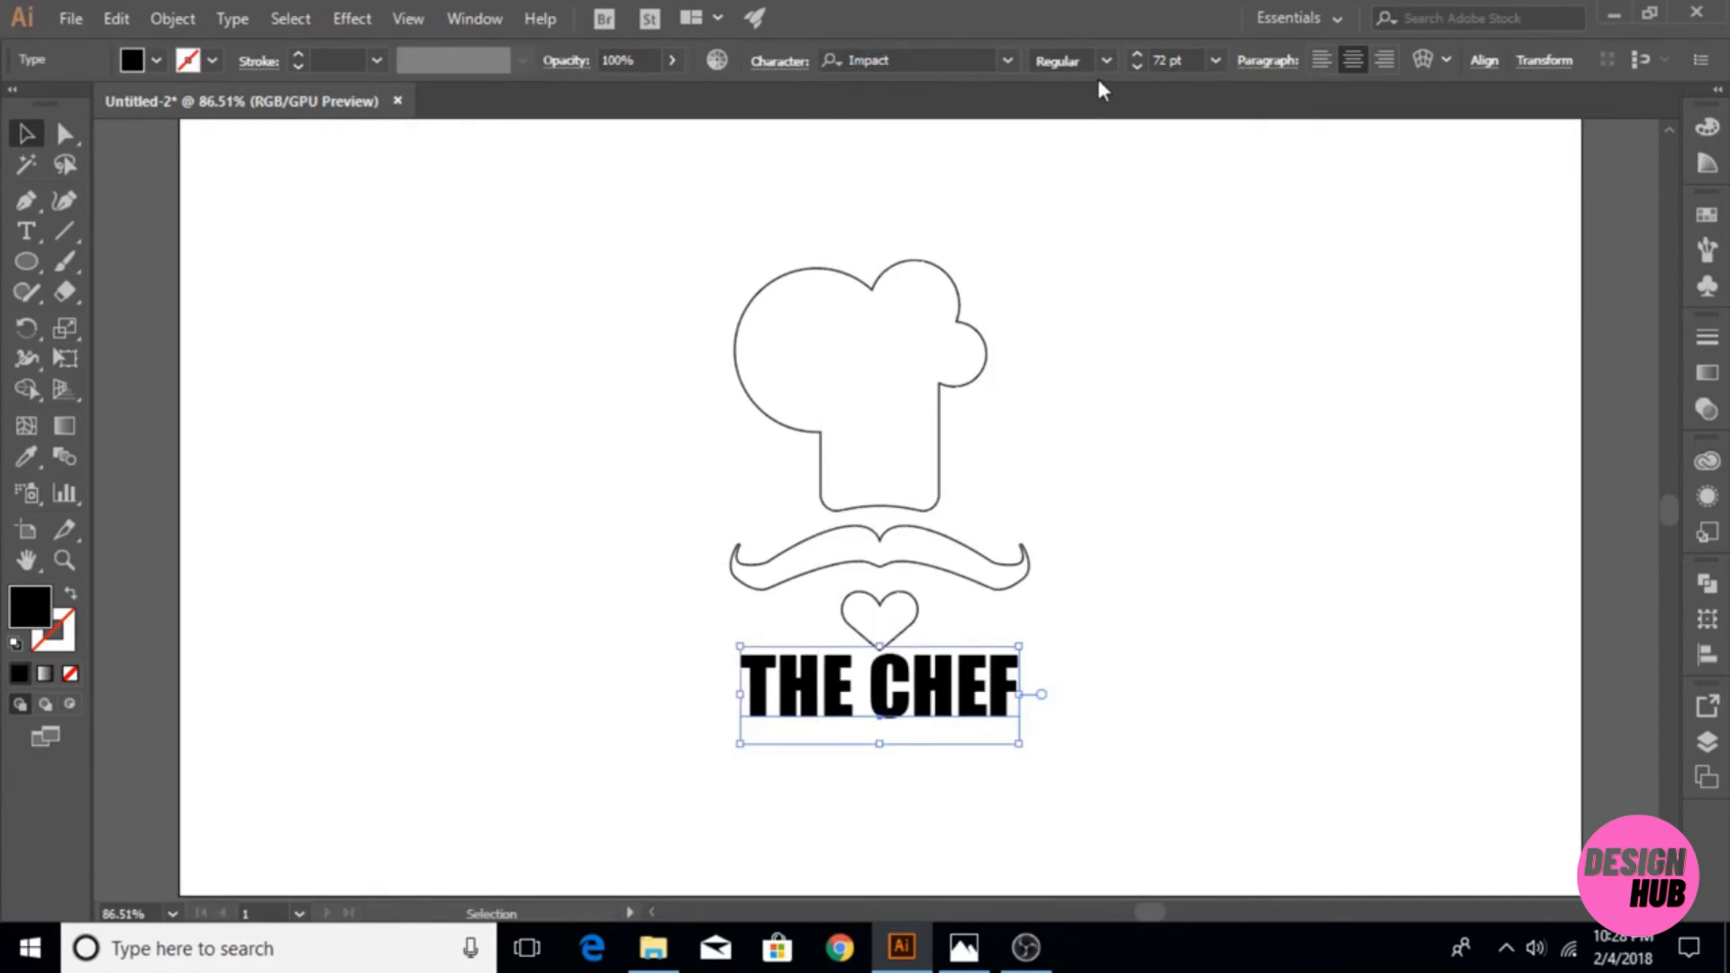
- Set the font of the THE CHEF text to Cooper Black and deselect it
click(1008, 63)
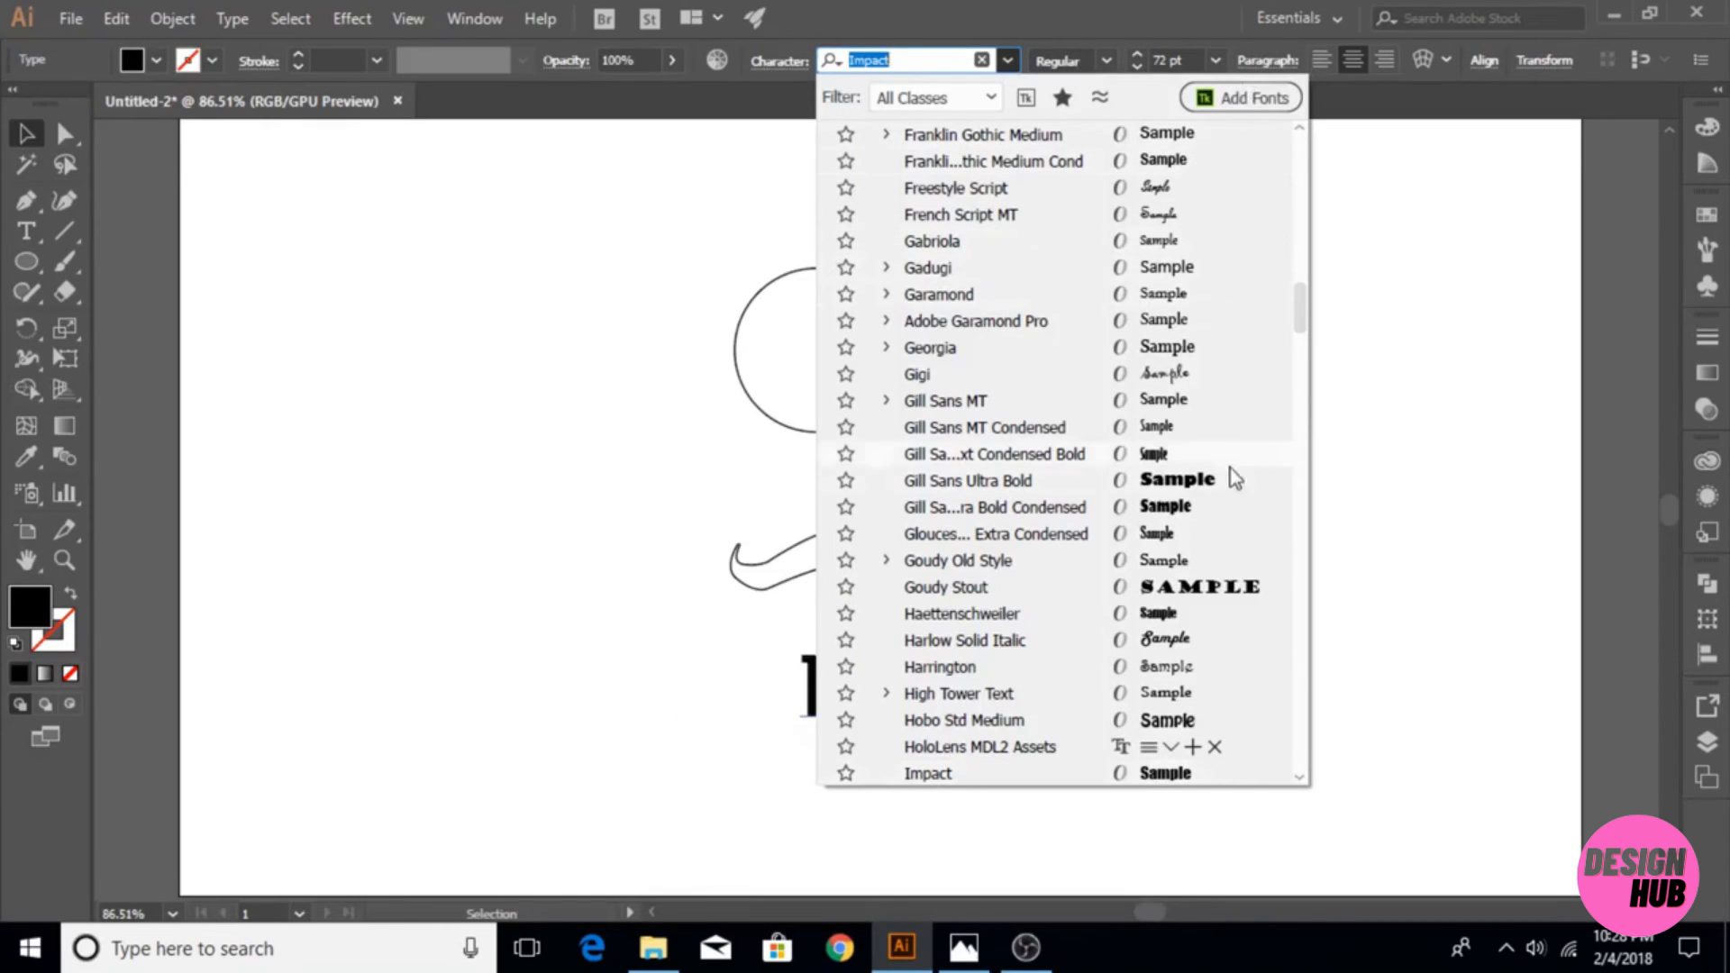
scroll(1243, 277, up, 3)
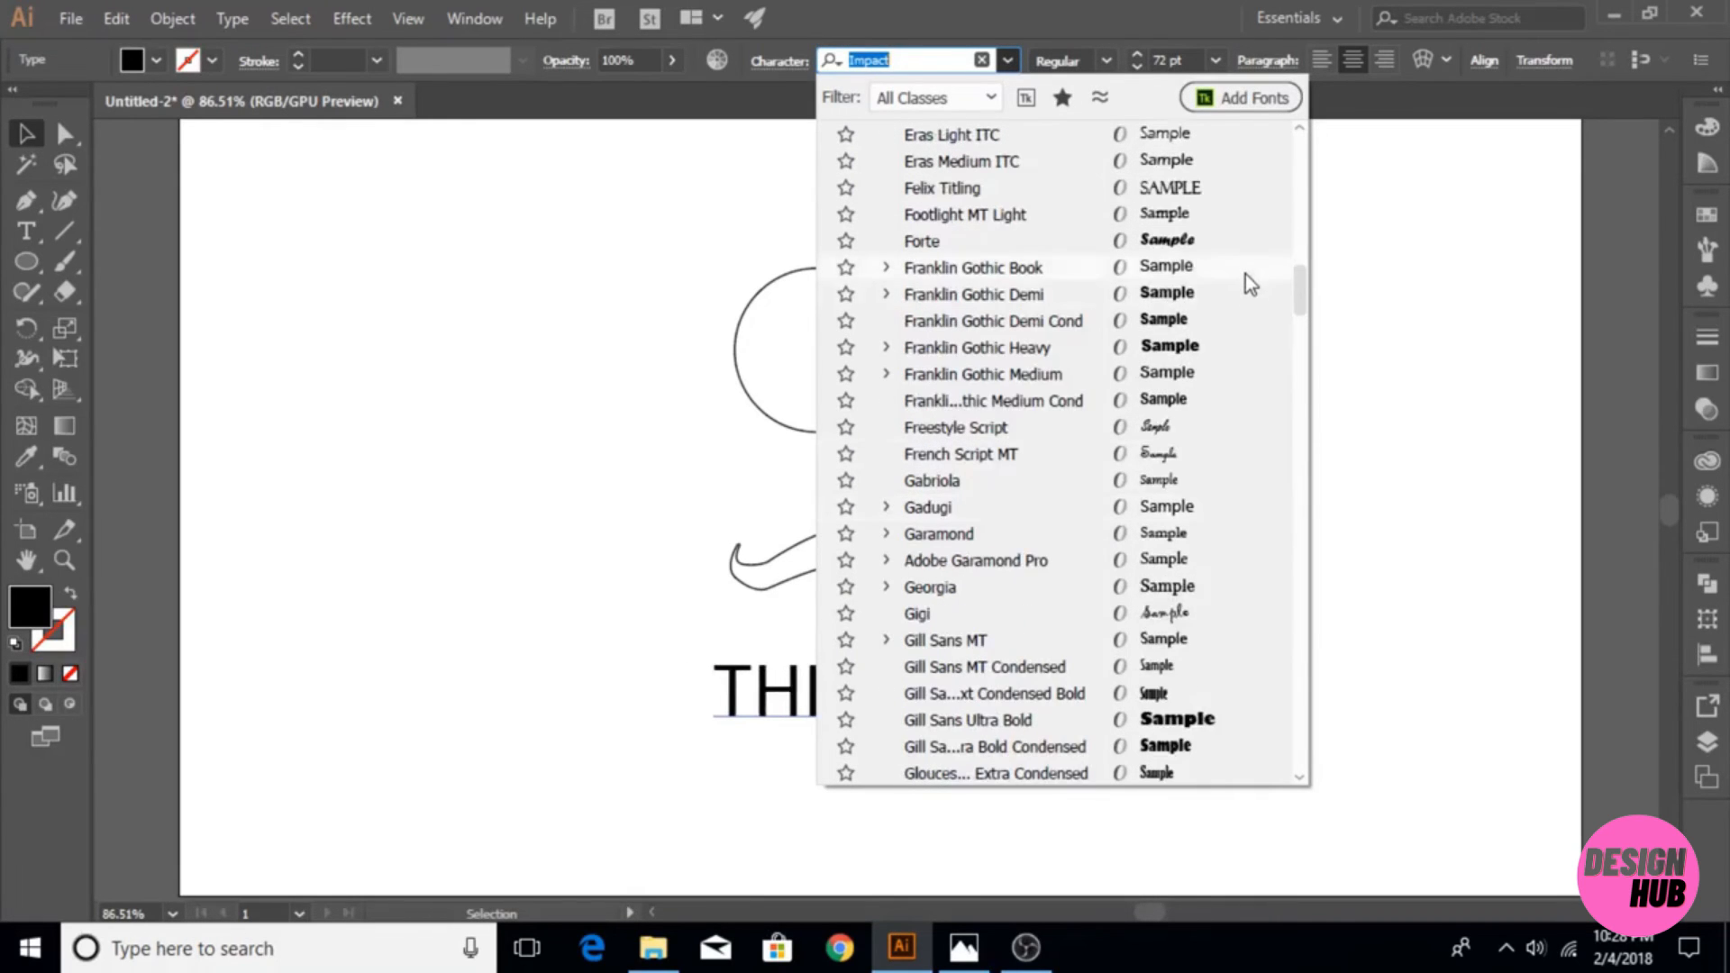
scroll(1236, 316, up, 2)
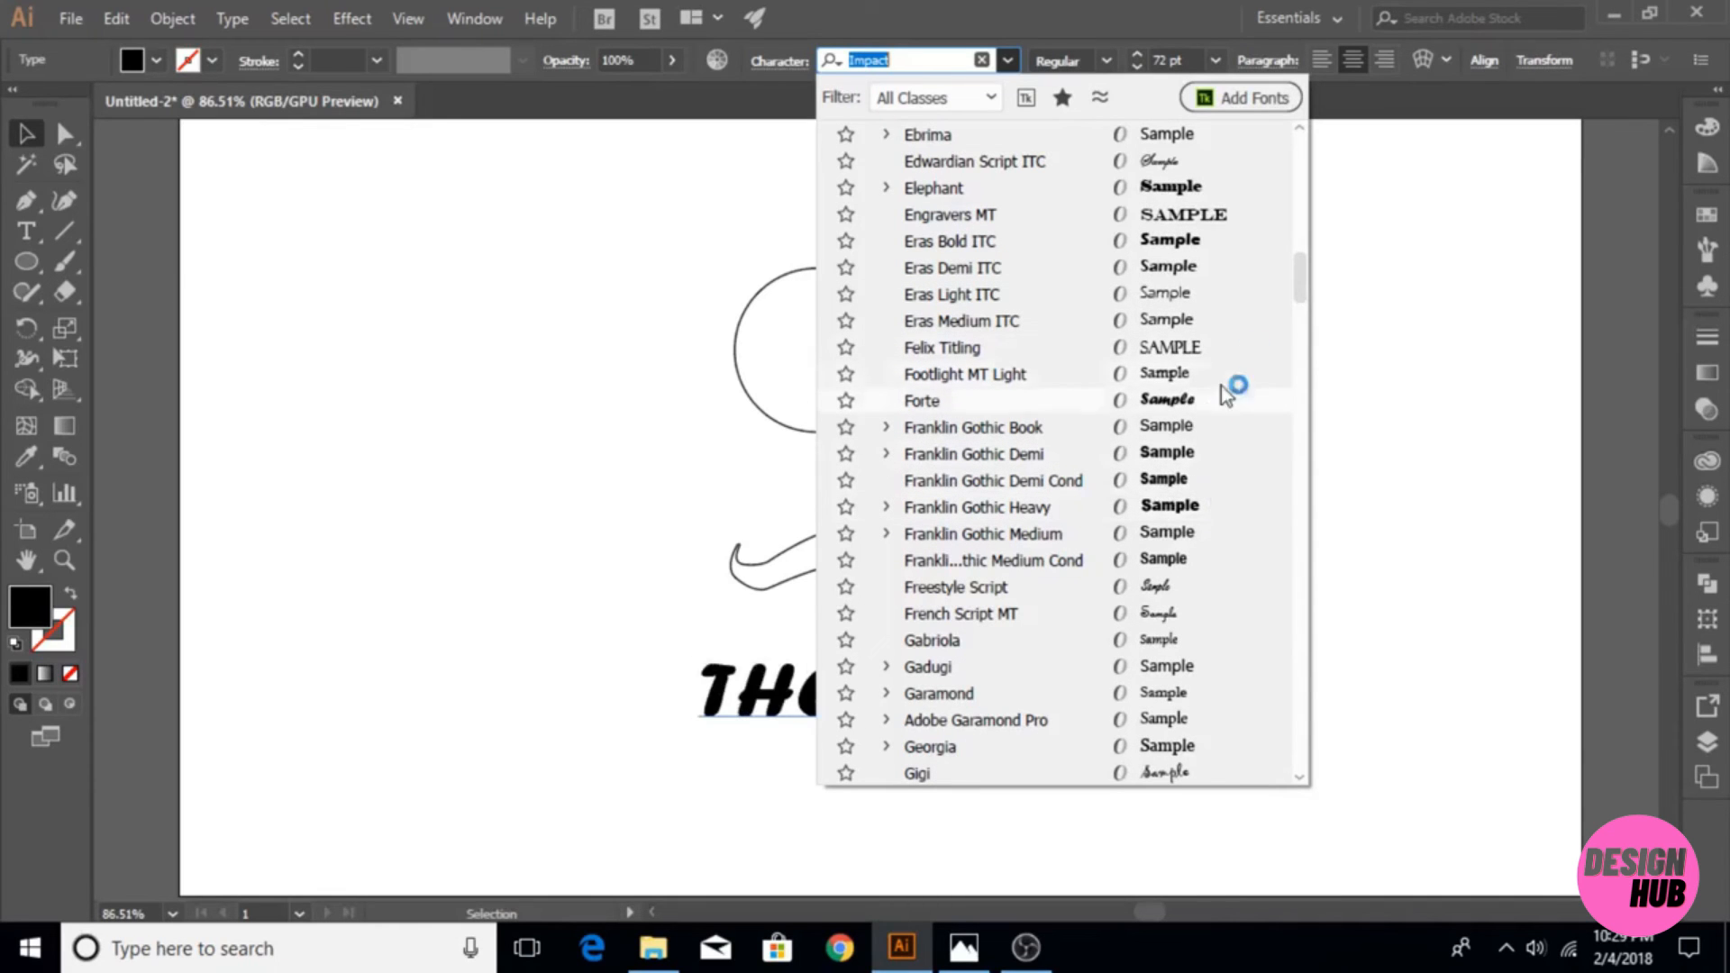
scroll(1221, 343, up, 4)
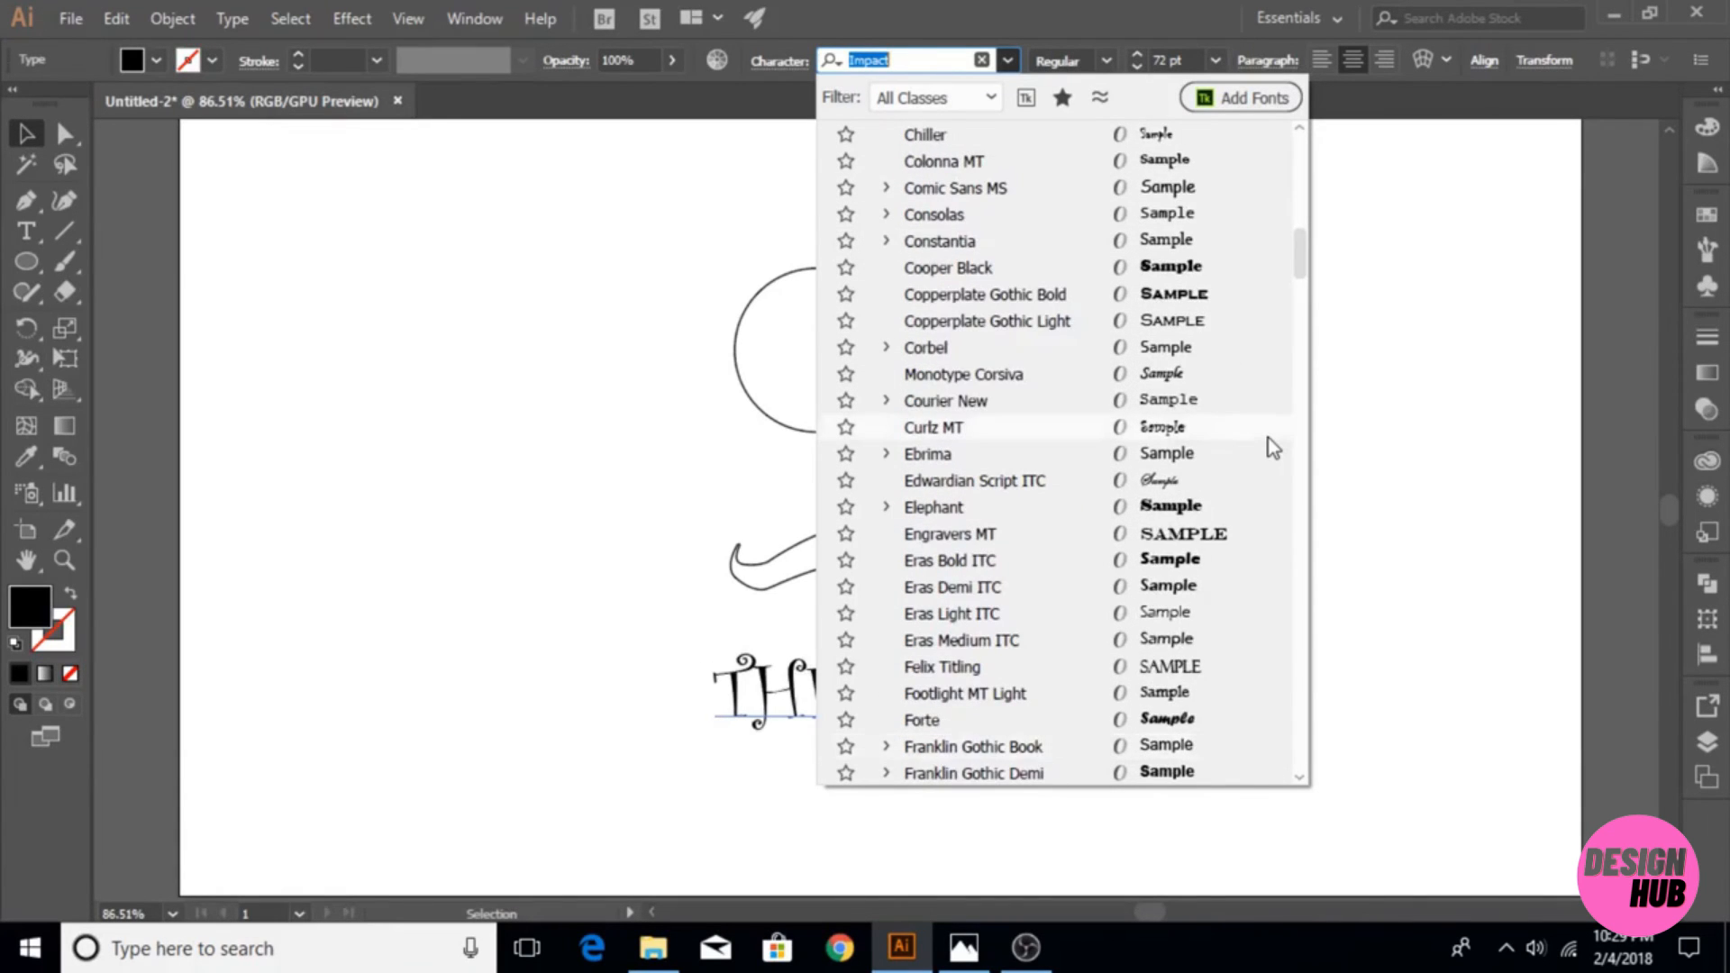
scroll(1268, 439, up, 4)
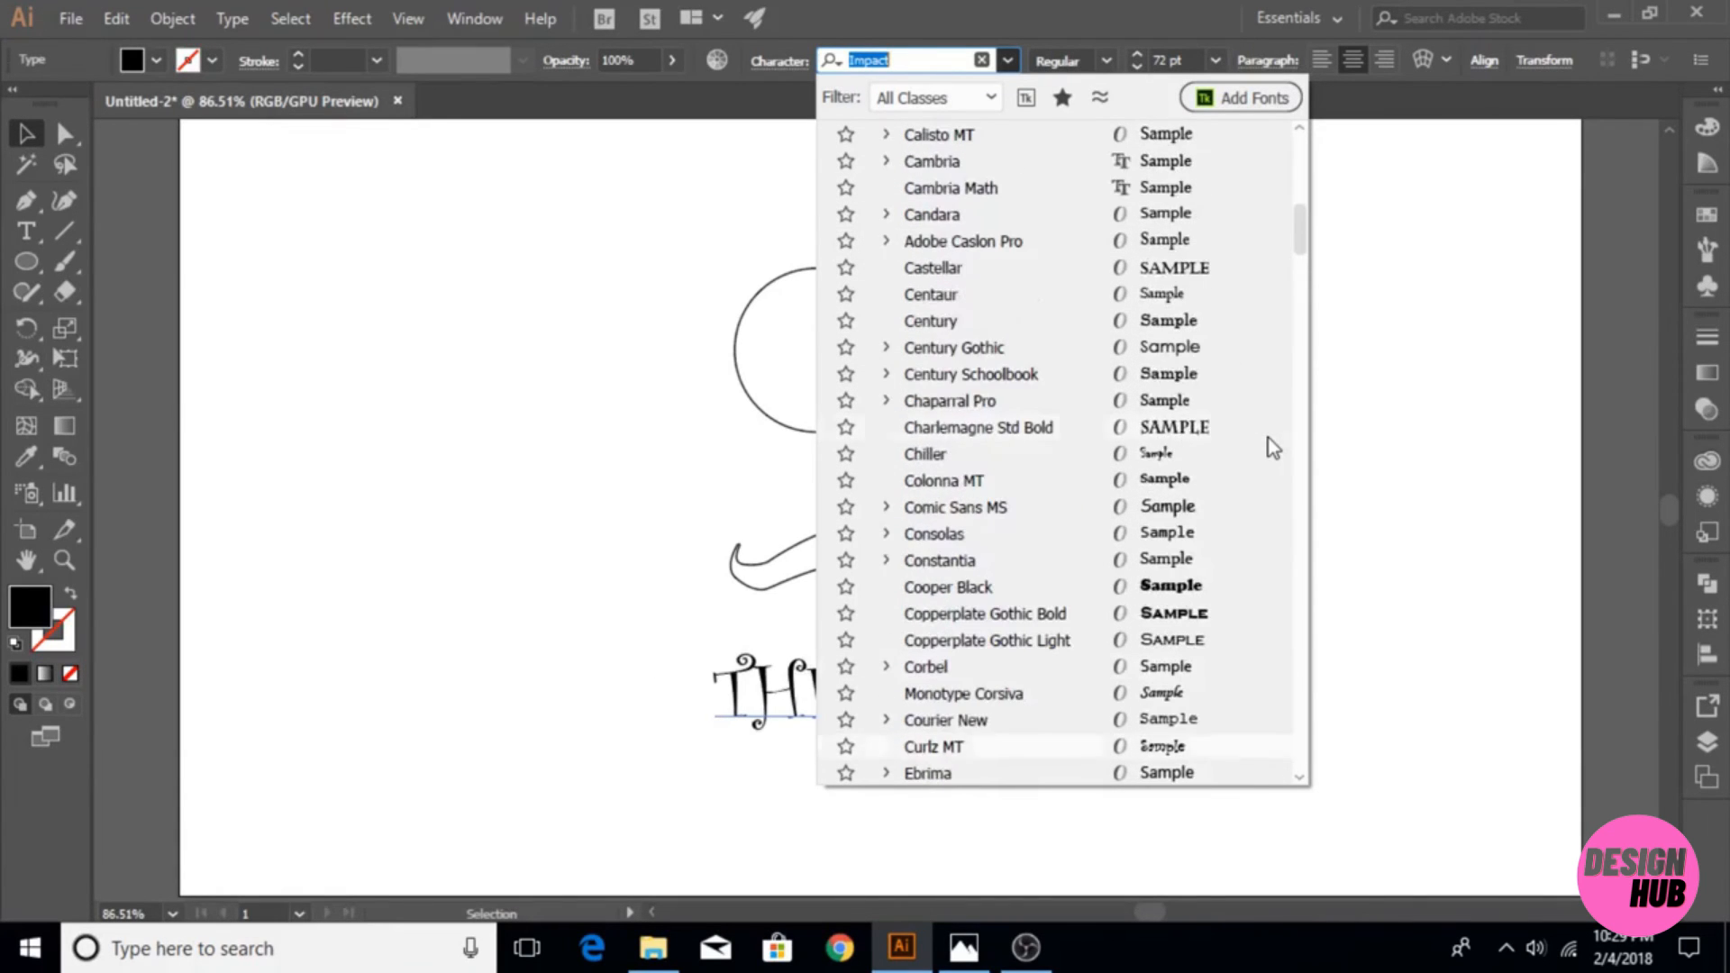
click(1227, 597)
click(1227, 596)
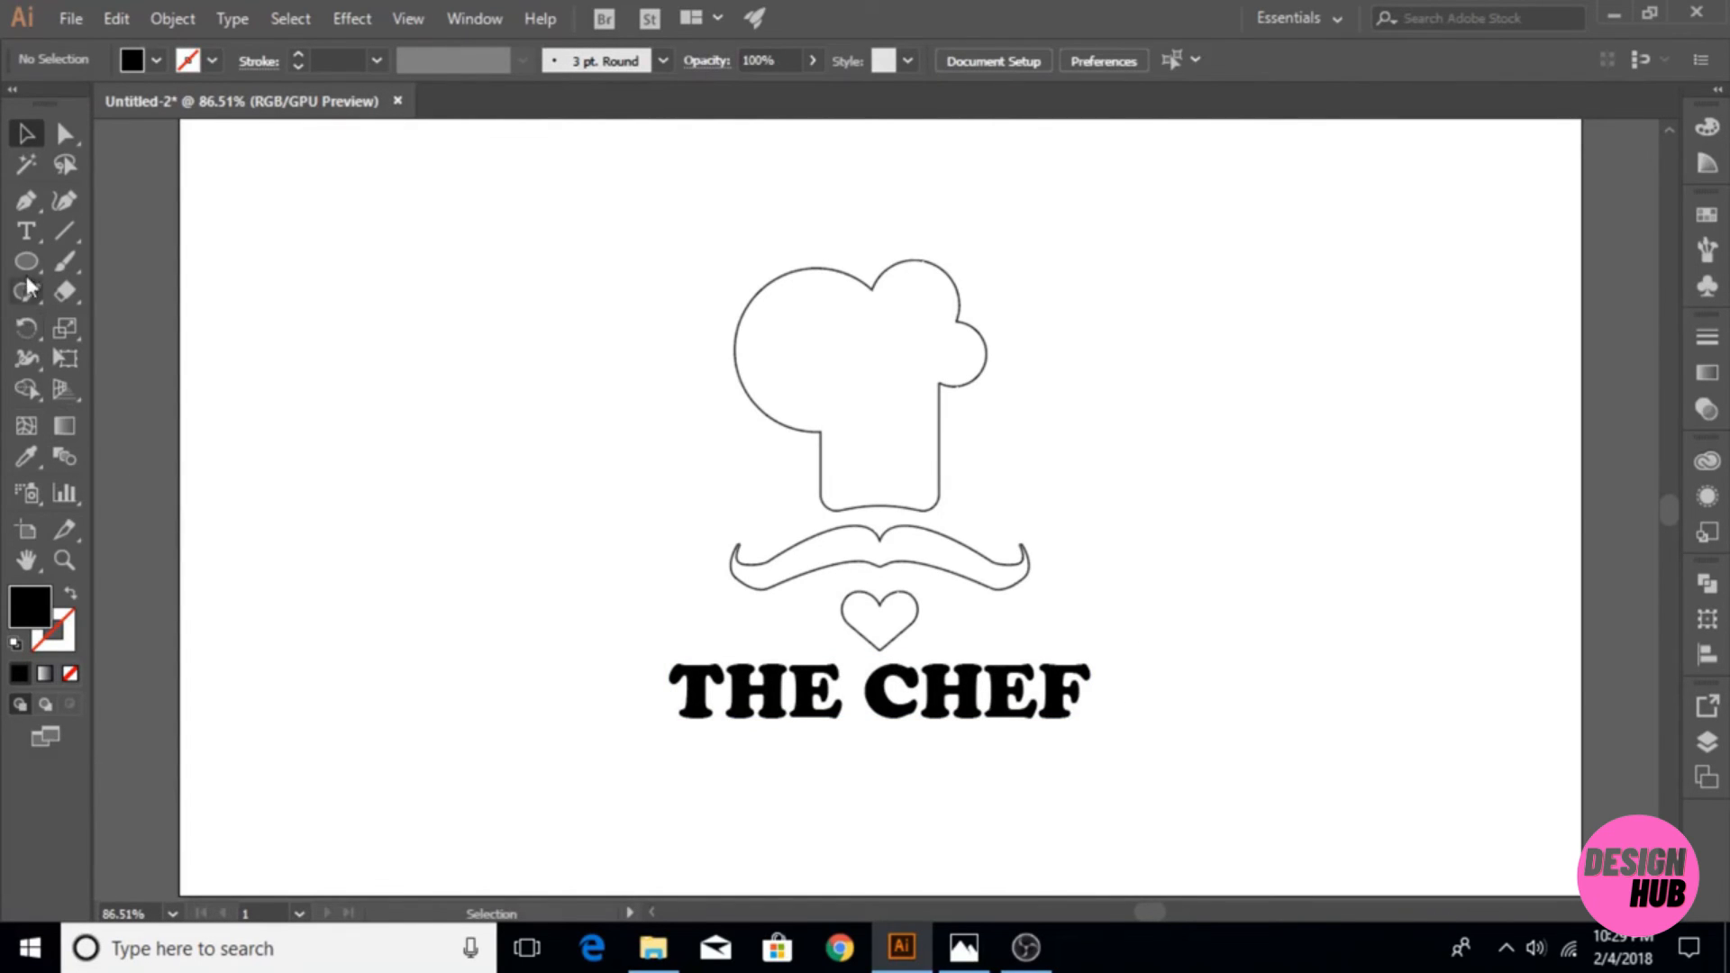
- Start a new text line beneath THE CHEF, set in Calisto MT at 21 pt
click(26, 232)
click(861, 791)
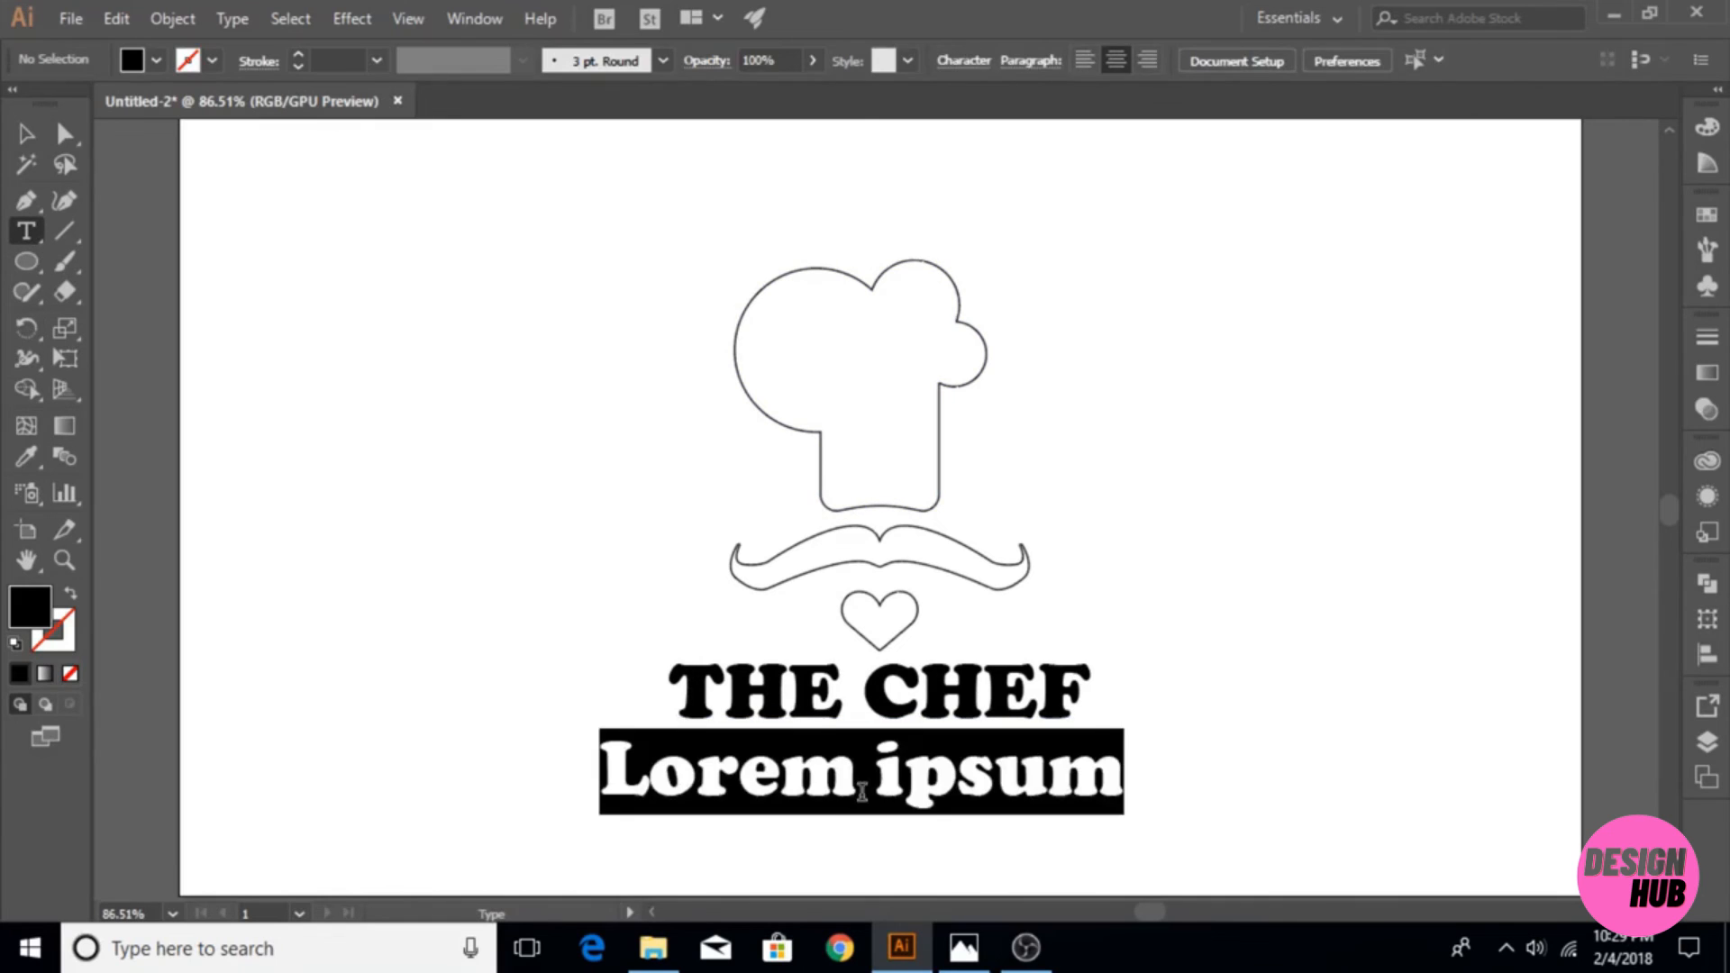
click(1013, 62)
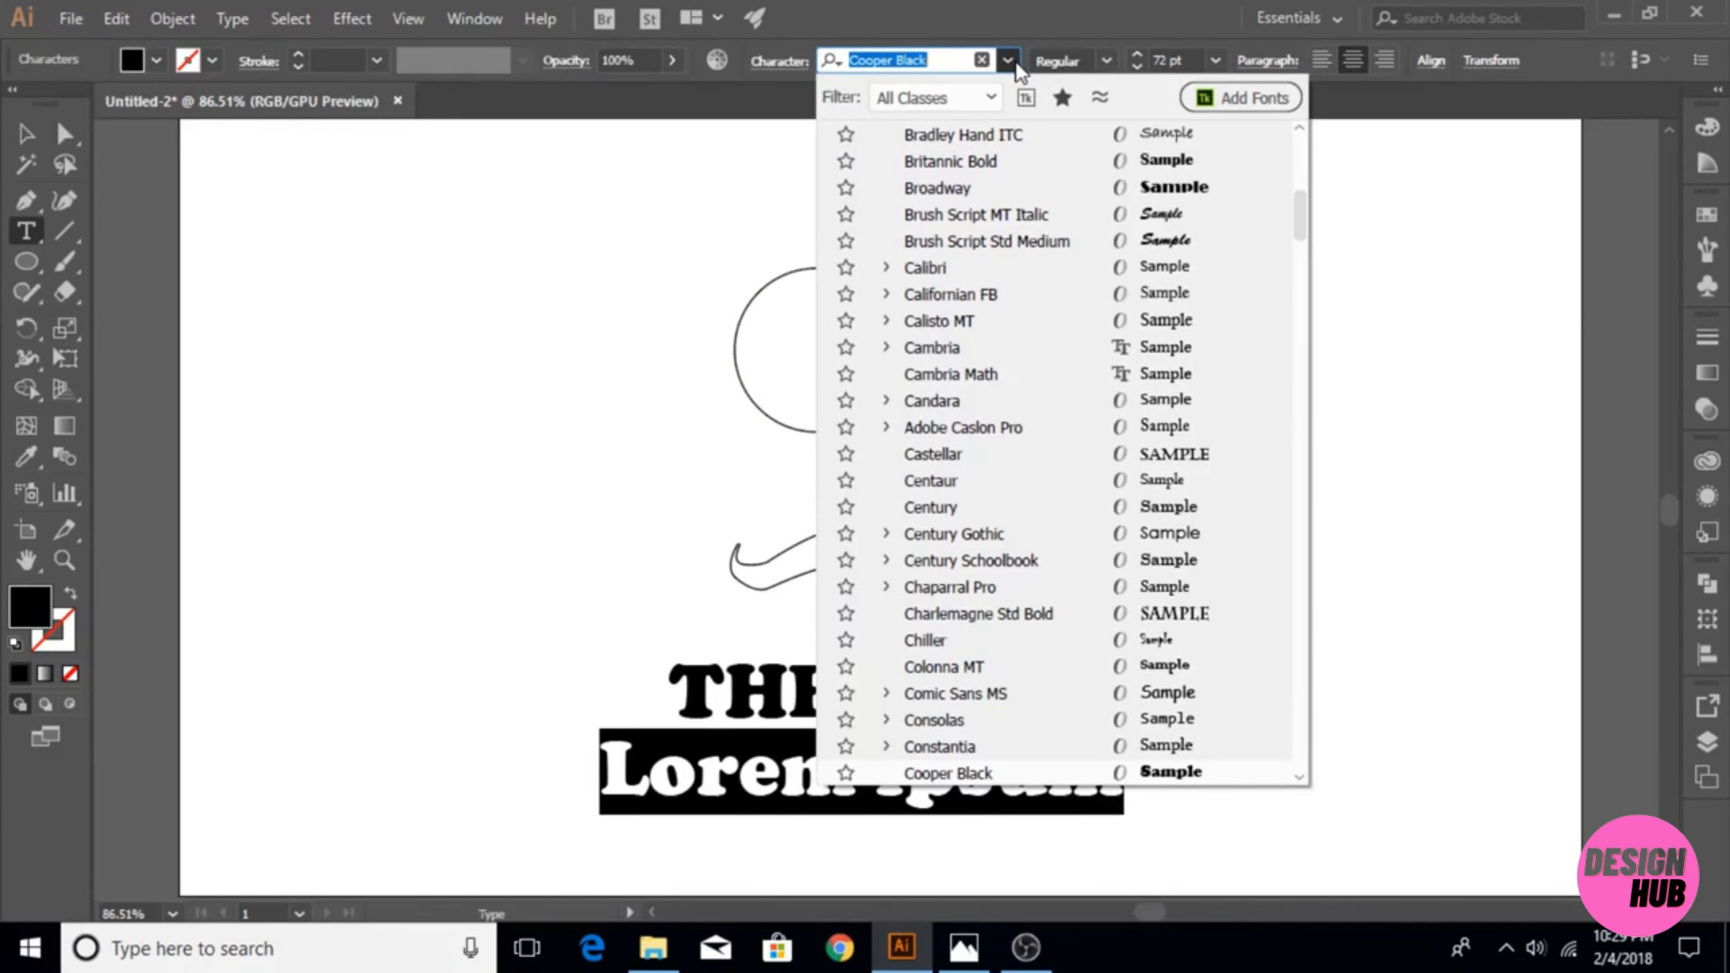
click(1198, 335)
click(1215, 61)
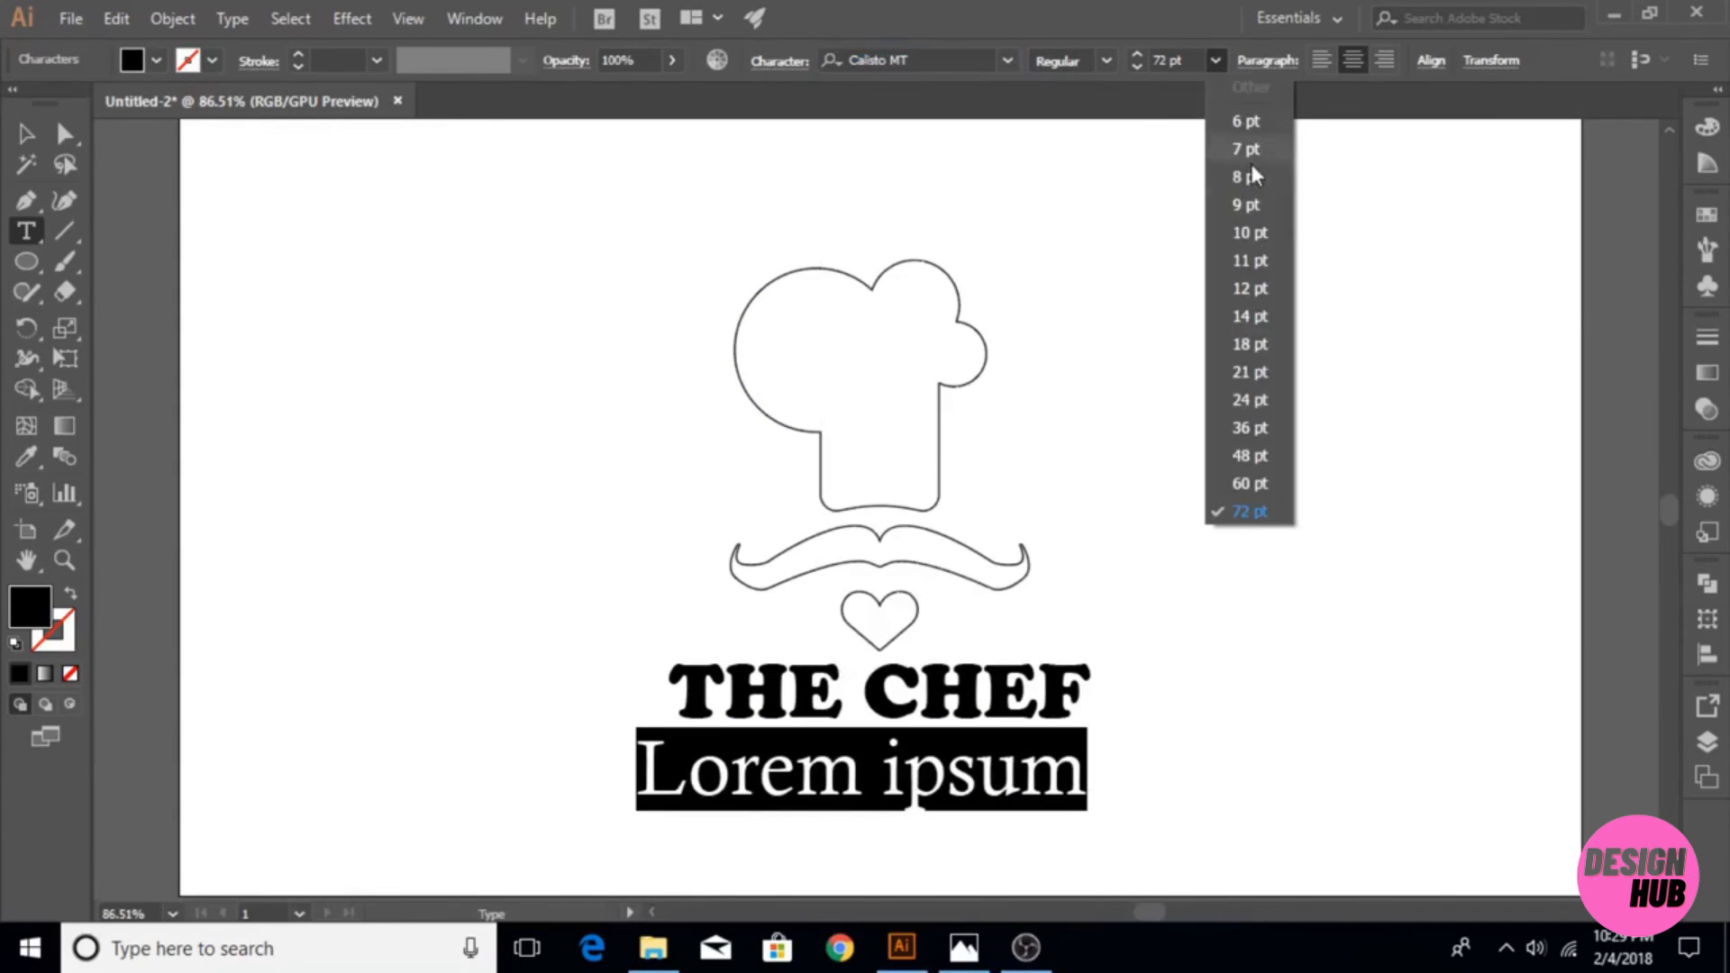
click(1252, 371)
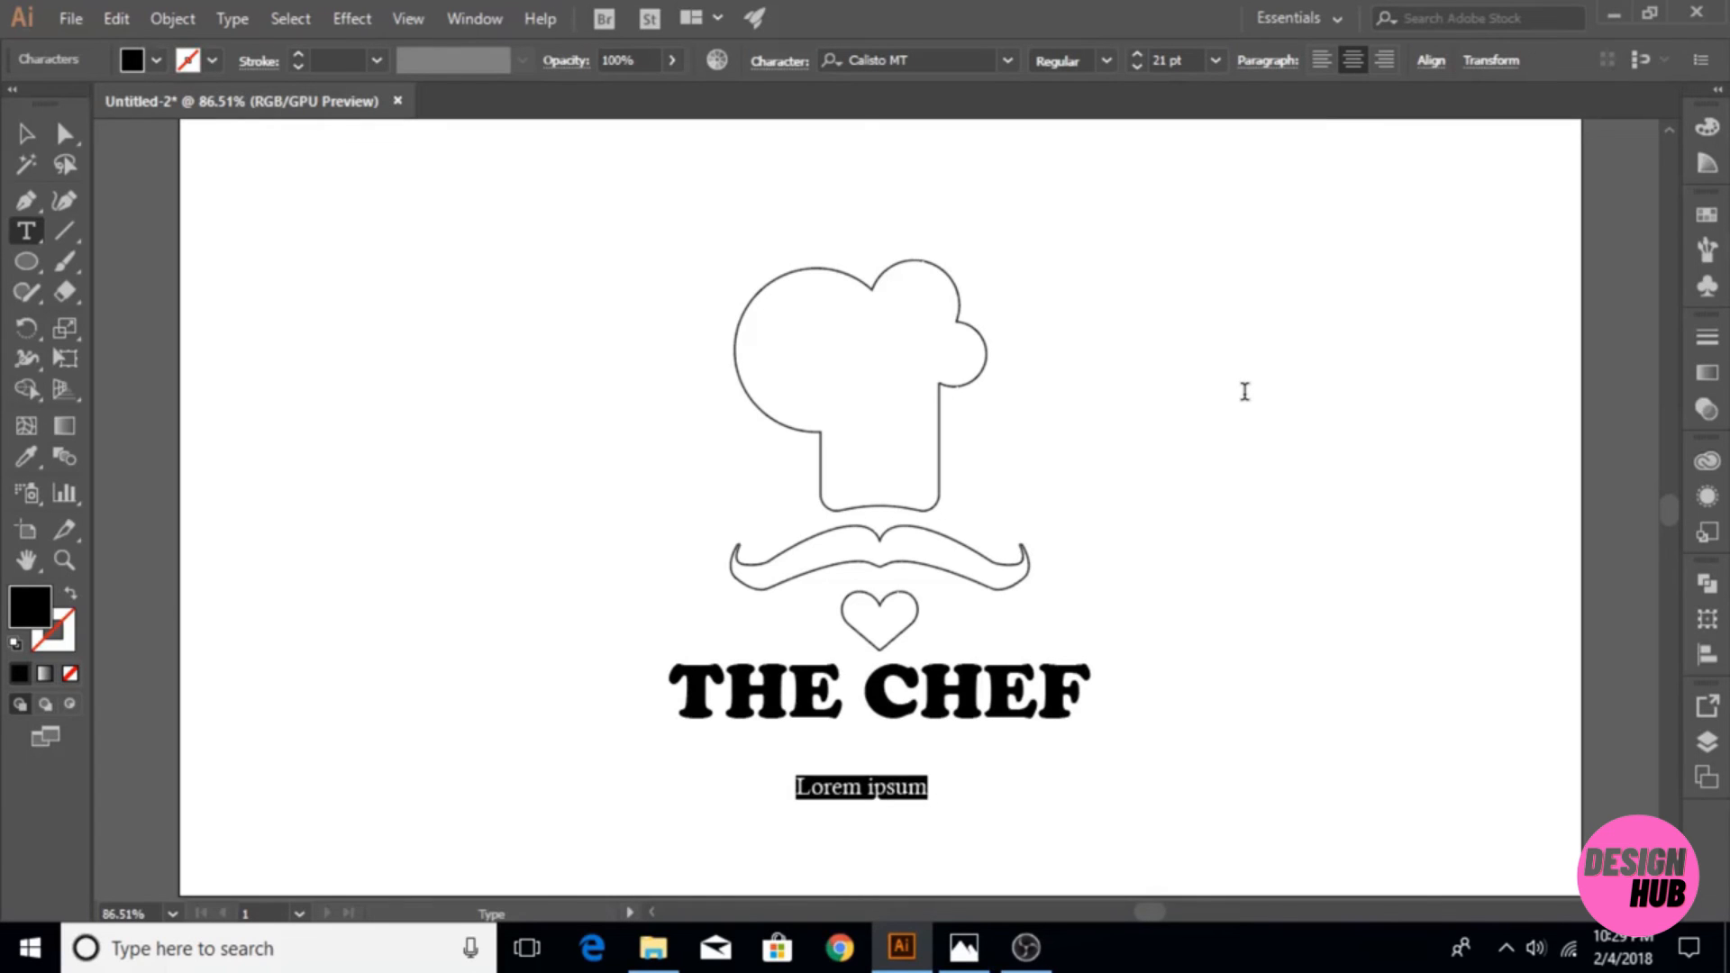
- Replace the placeholder text of the new line with CULINARY SPECIALIST
text(q)
text(ULINARY )
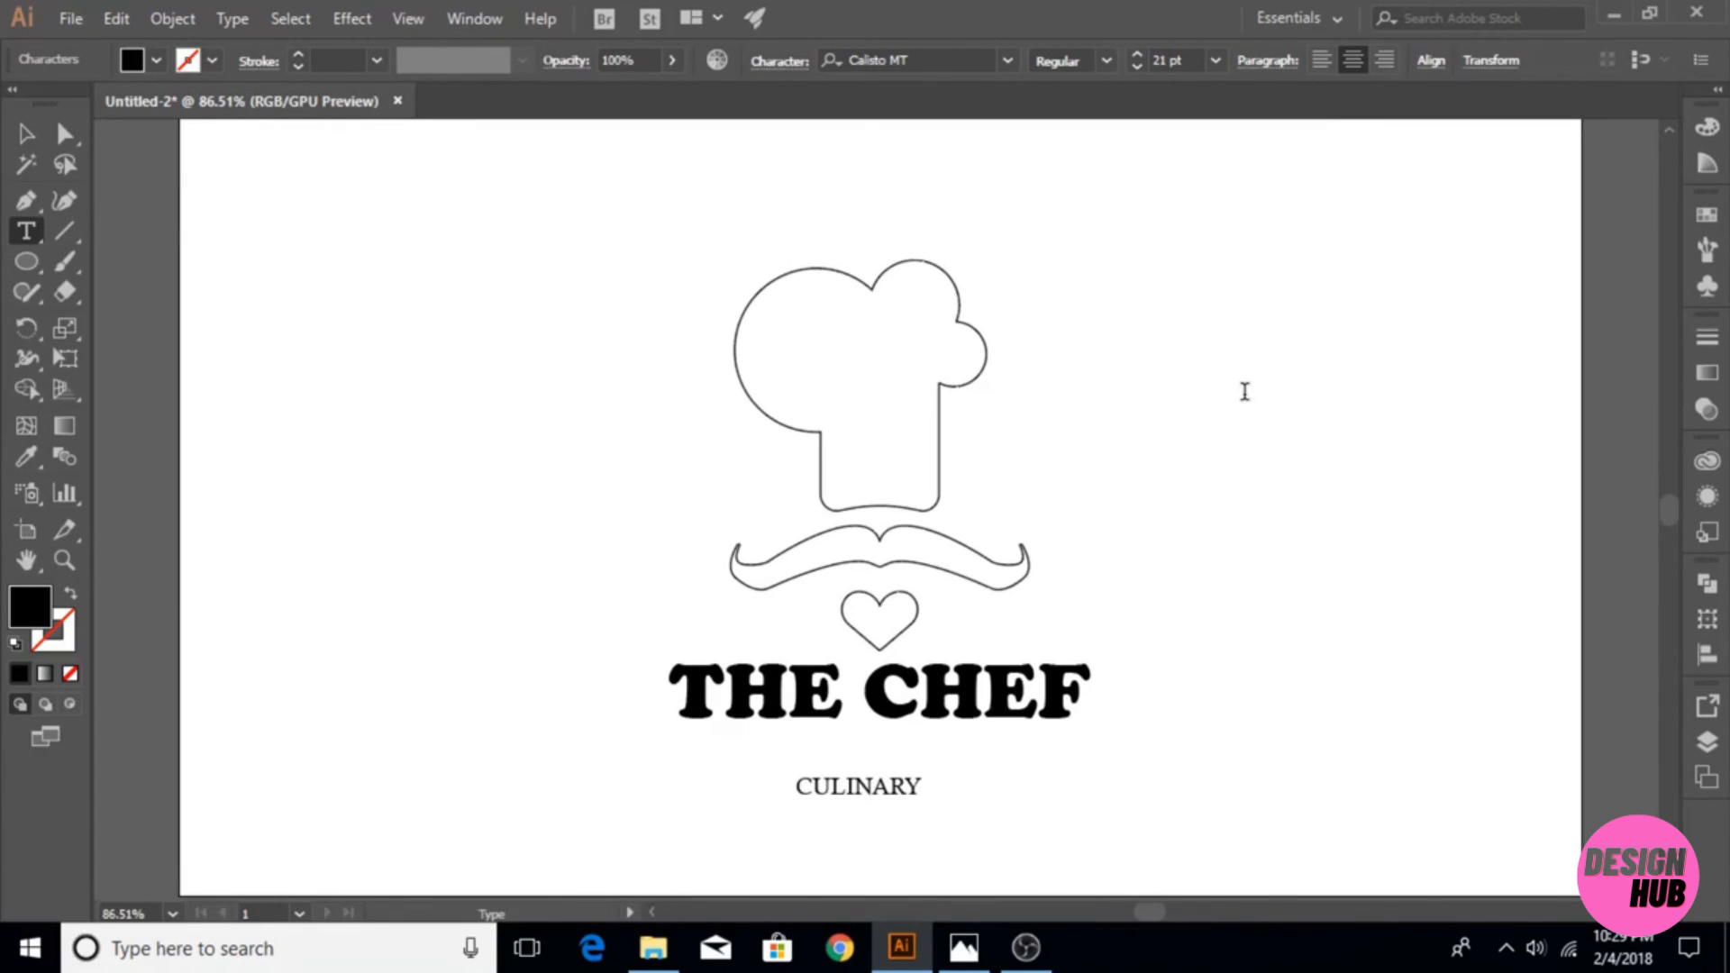
text(S)
key(BackSpace)
text(SPE)
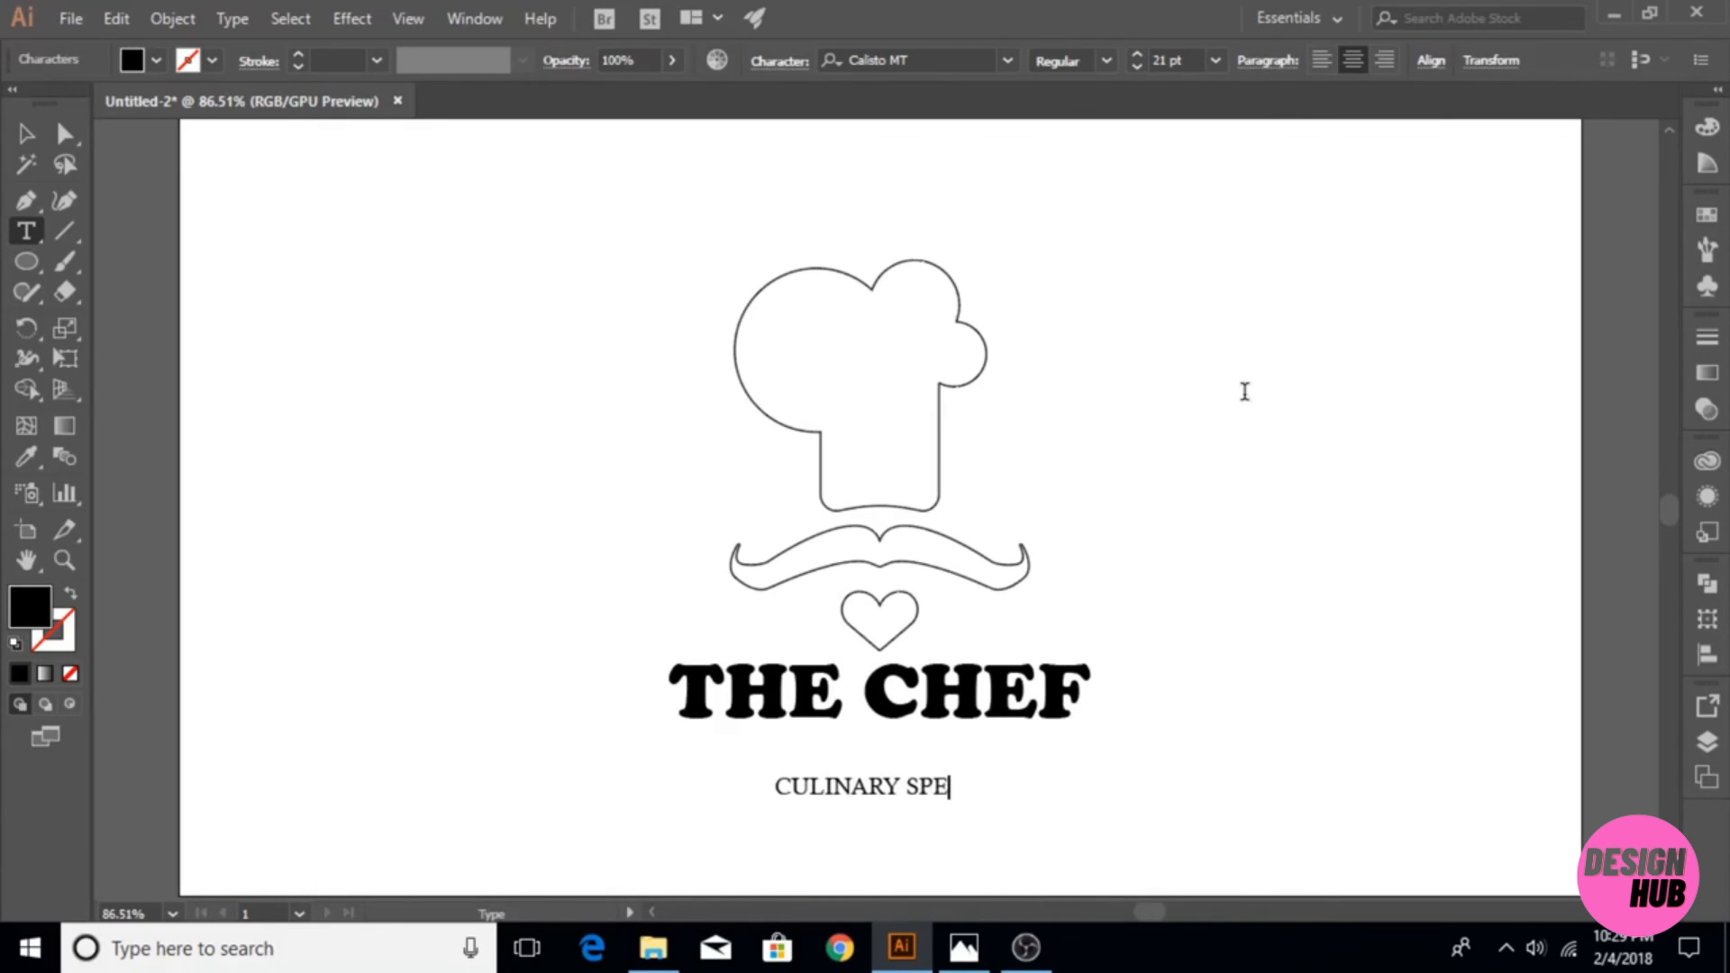
text(CIALIST)
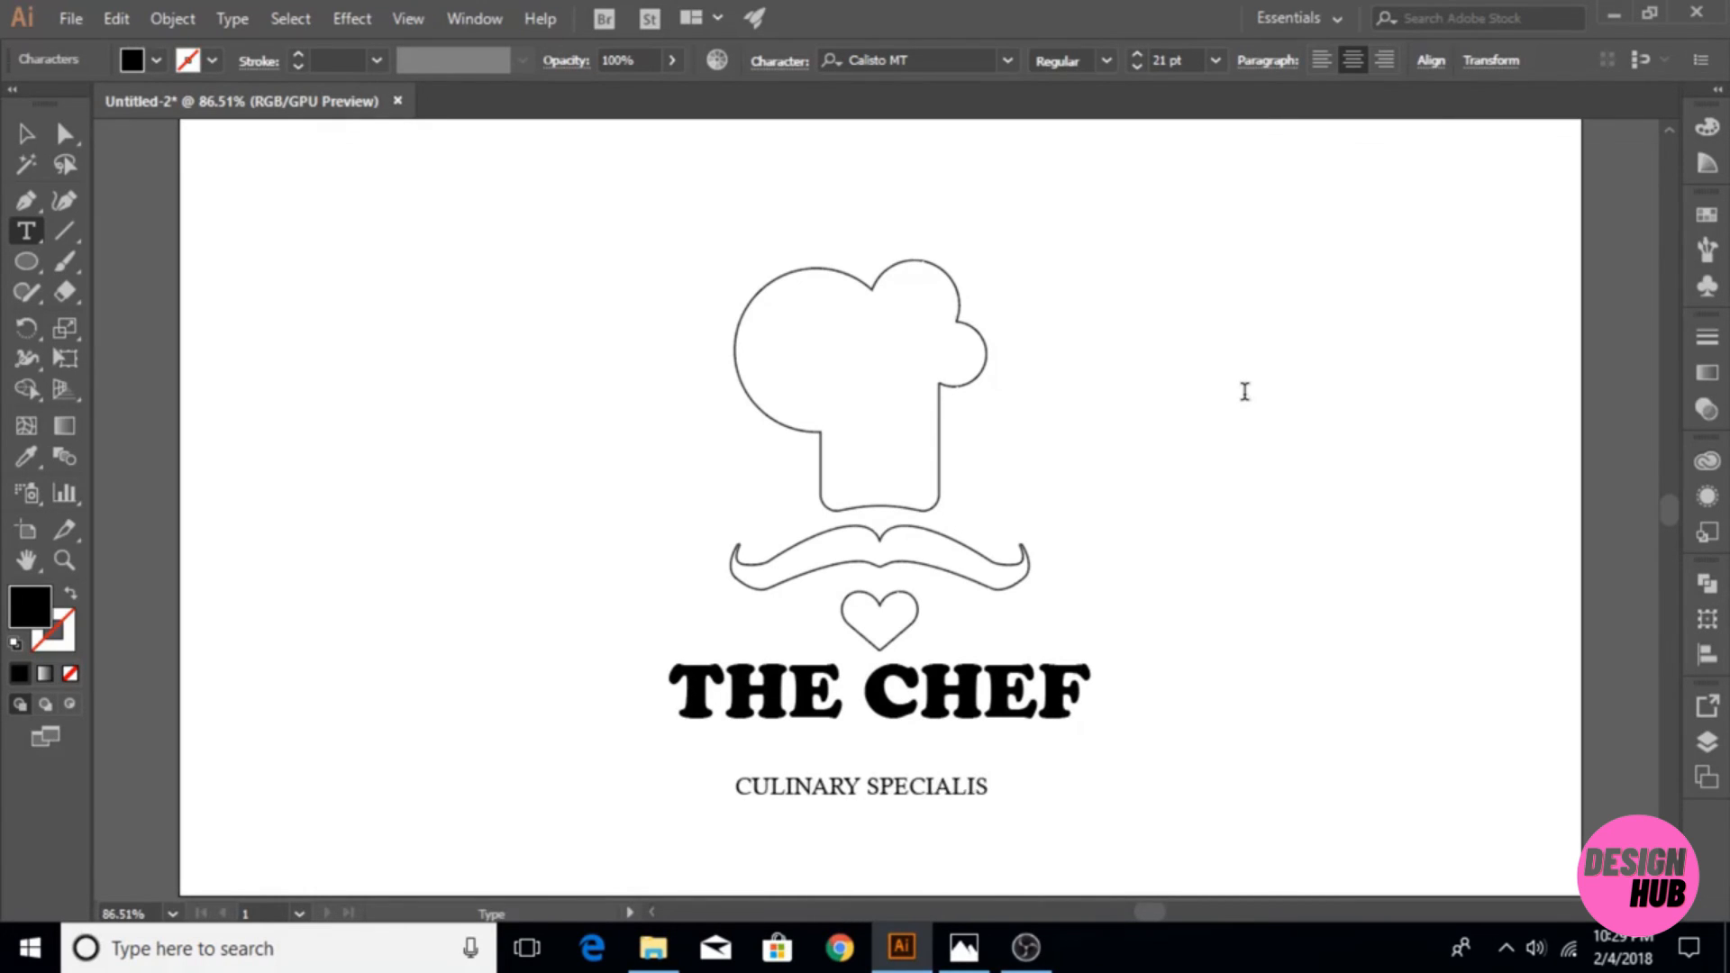
click(26, 134)
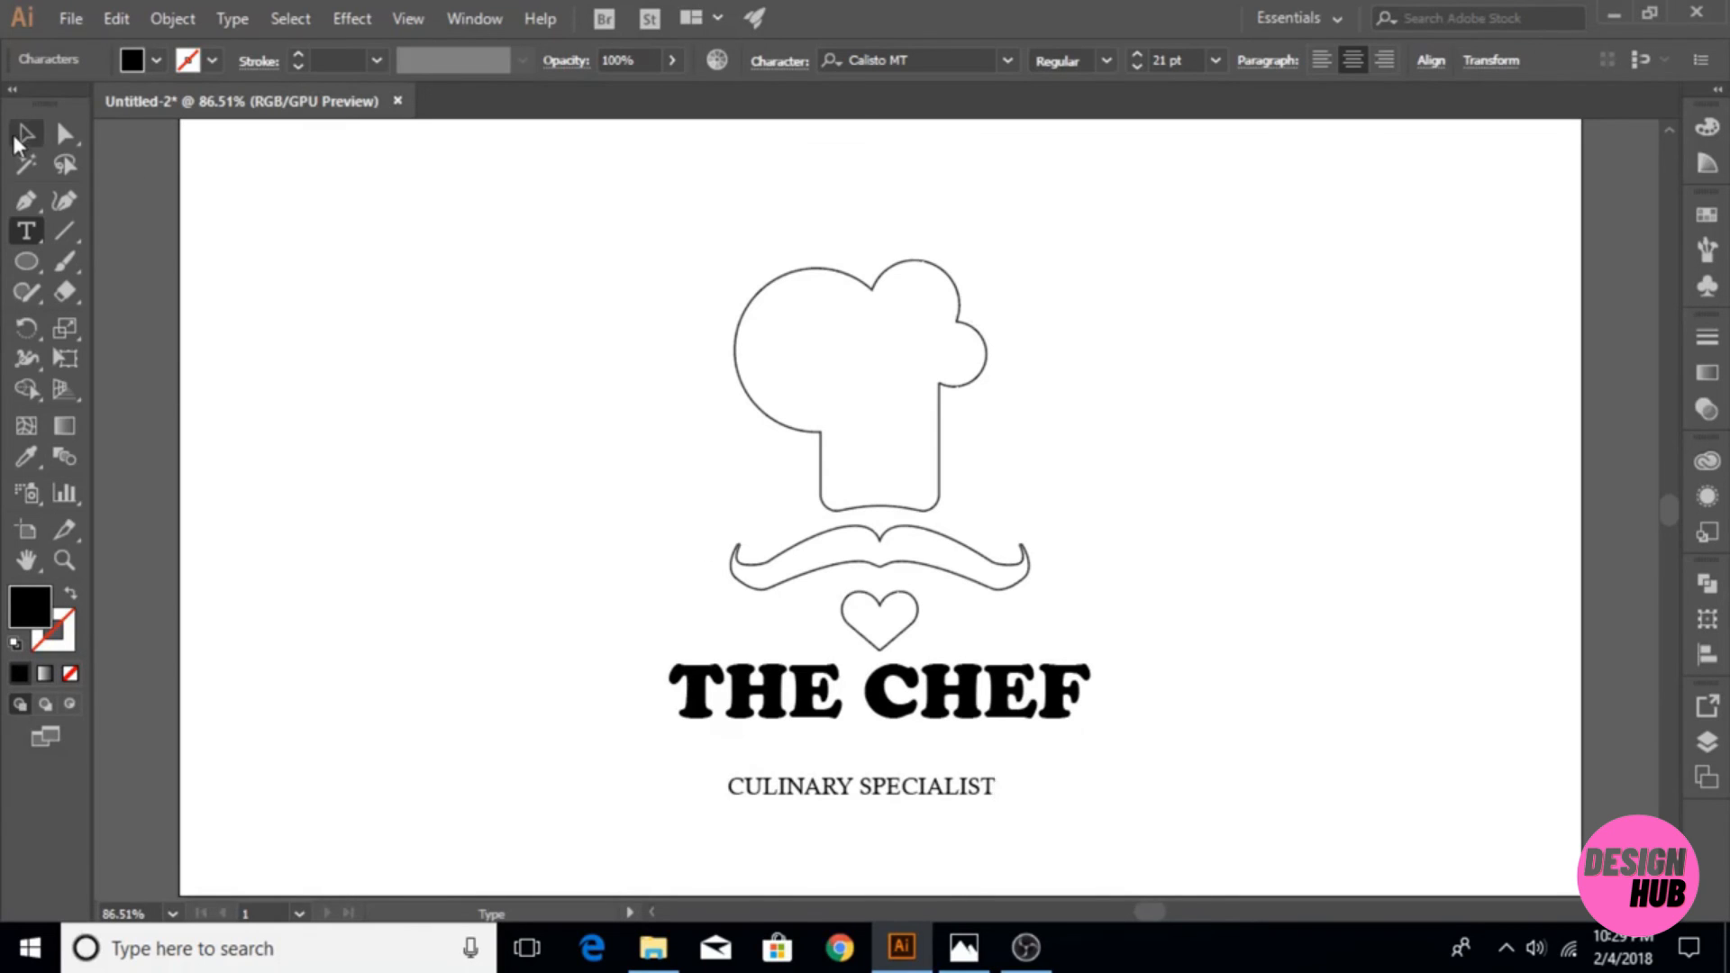
- Move the CULINARY SPECIALIST tagline up so it sits centred directly beneath THE CHEF
click(865, 778)
drag(878, 791, 916, 752)
click(1079, 748)
click(1114, 740)
- Fill the whole logo, including both text lines, with white (FFFFFF)
drag(661, 258, 1090, 822)
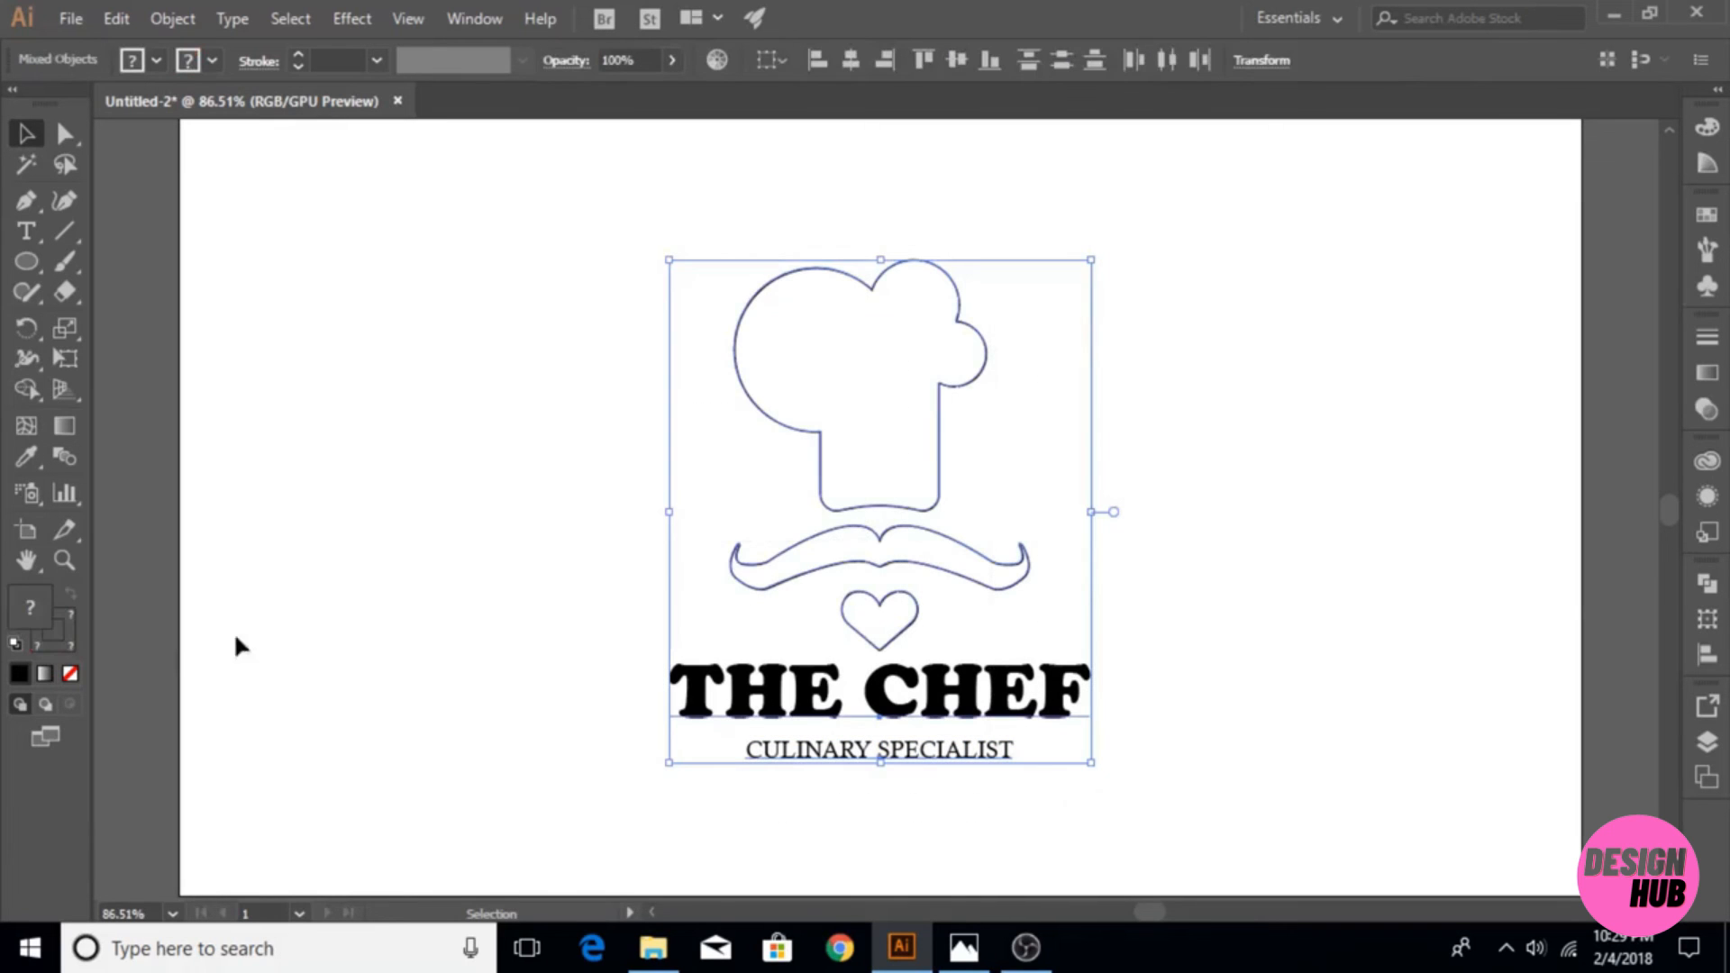
double_click(30, 605)
drag(1027, 200, 1003, 174)
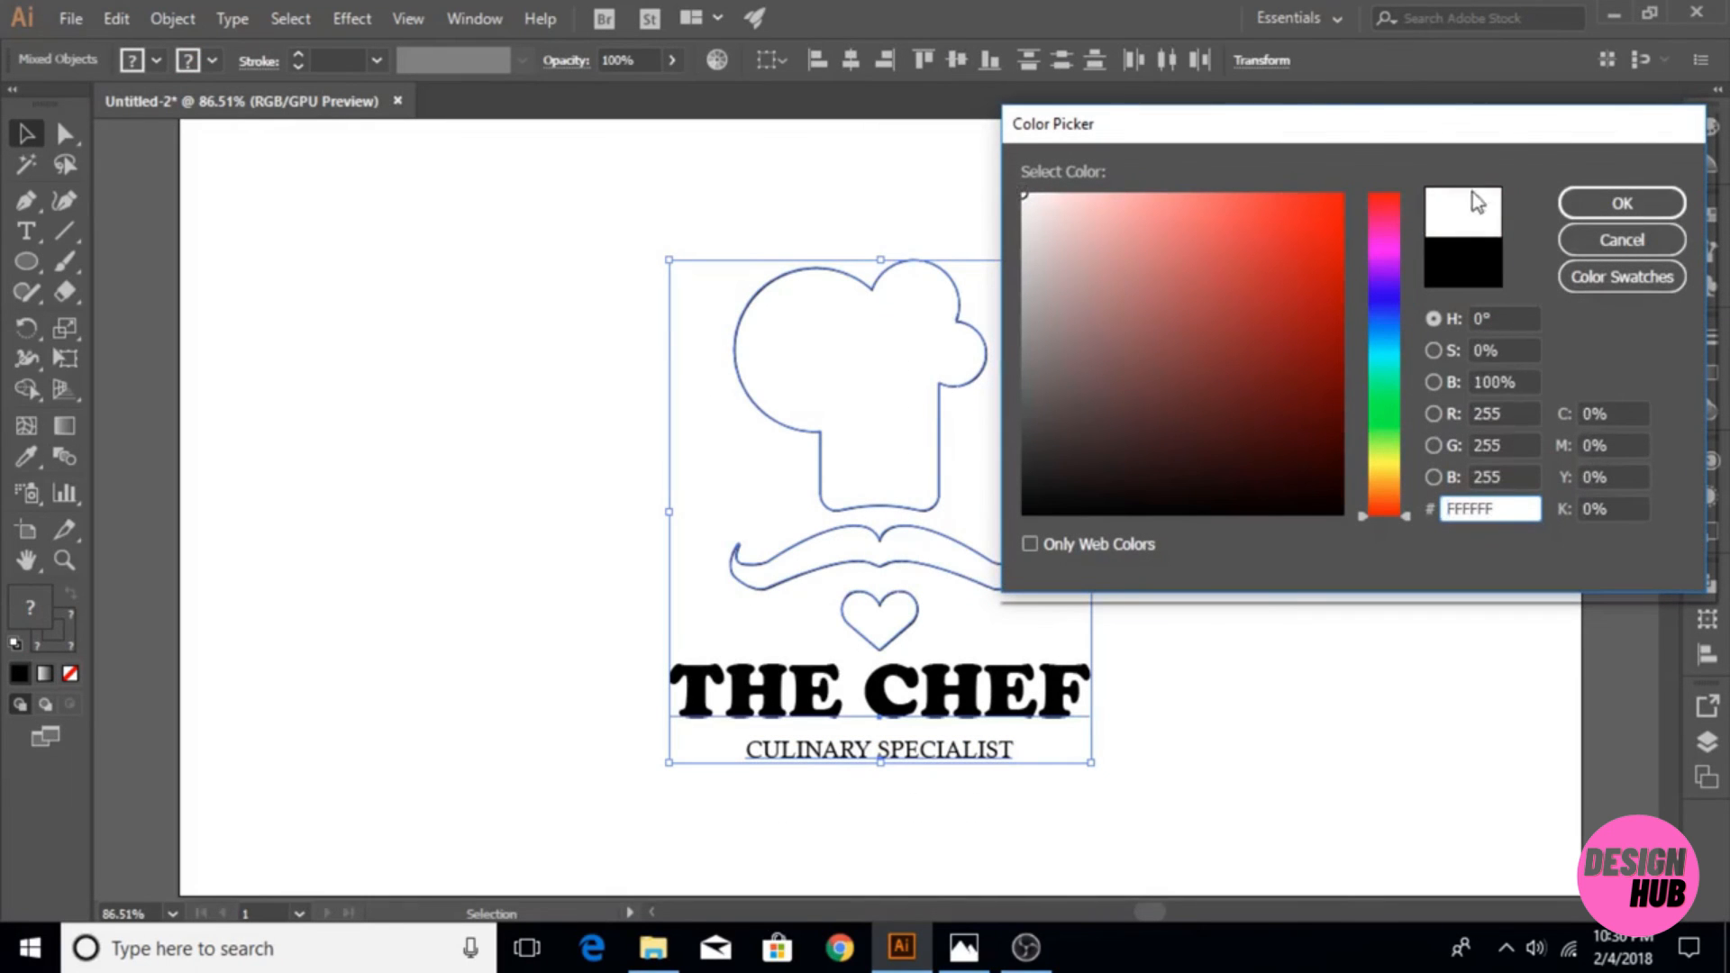
click(1588, 207)
click(530, 309)
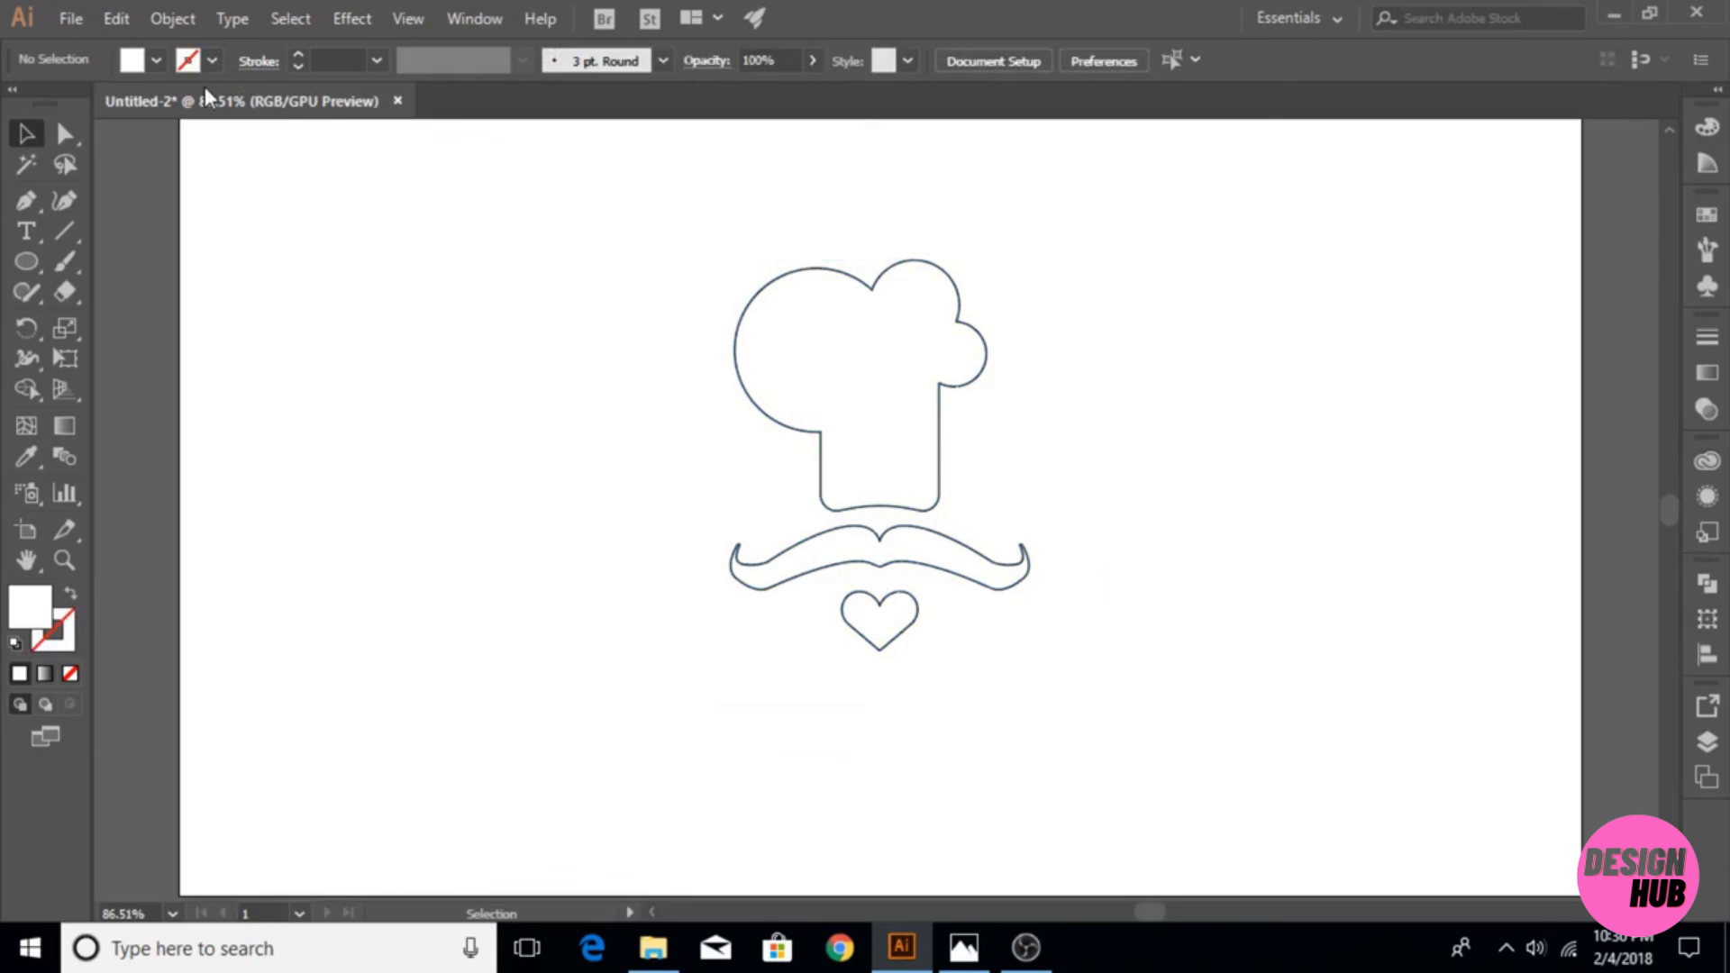
- Remove the stroke from all logo artwork and deselect it
click(212, 60)
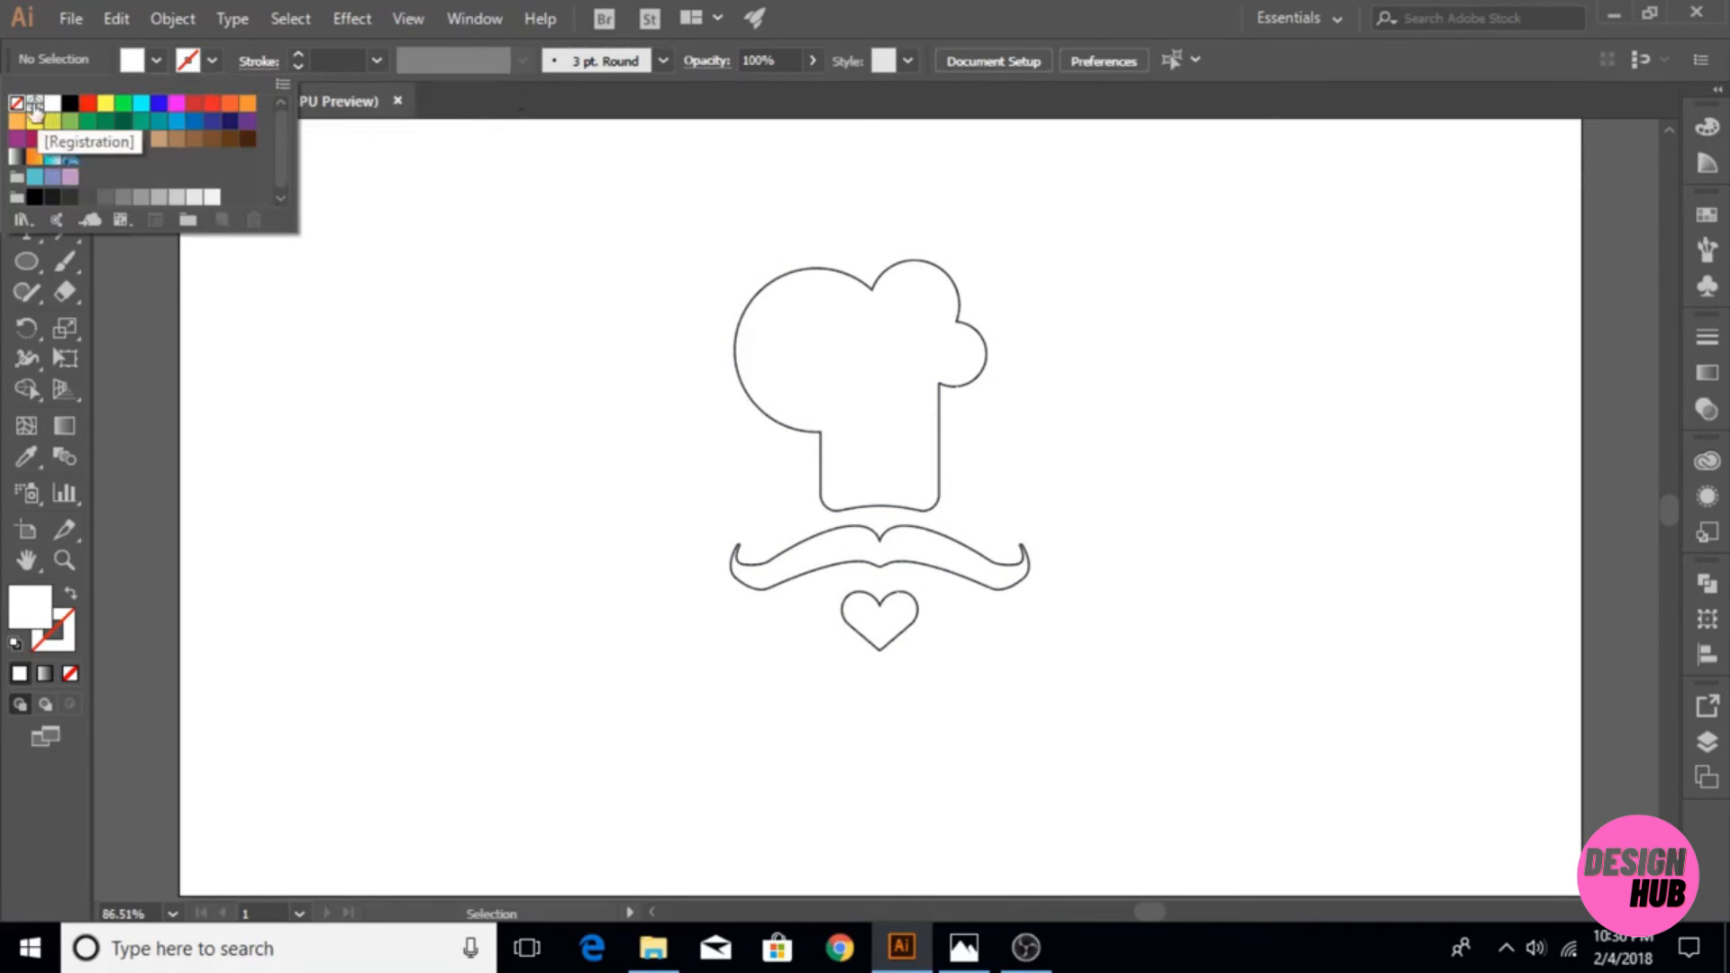
click(520, 241)
key(ctrl+a)
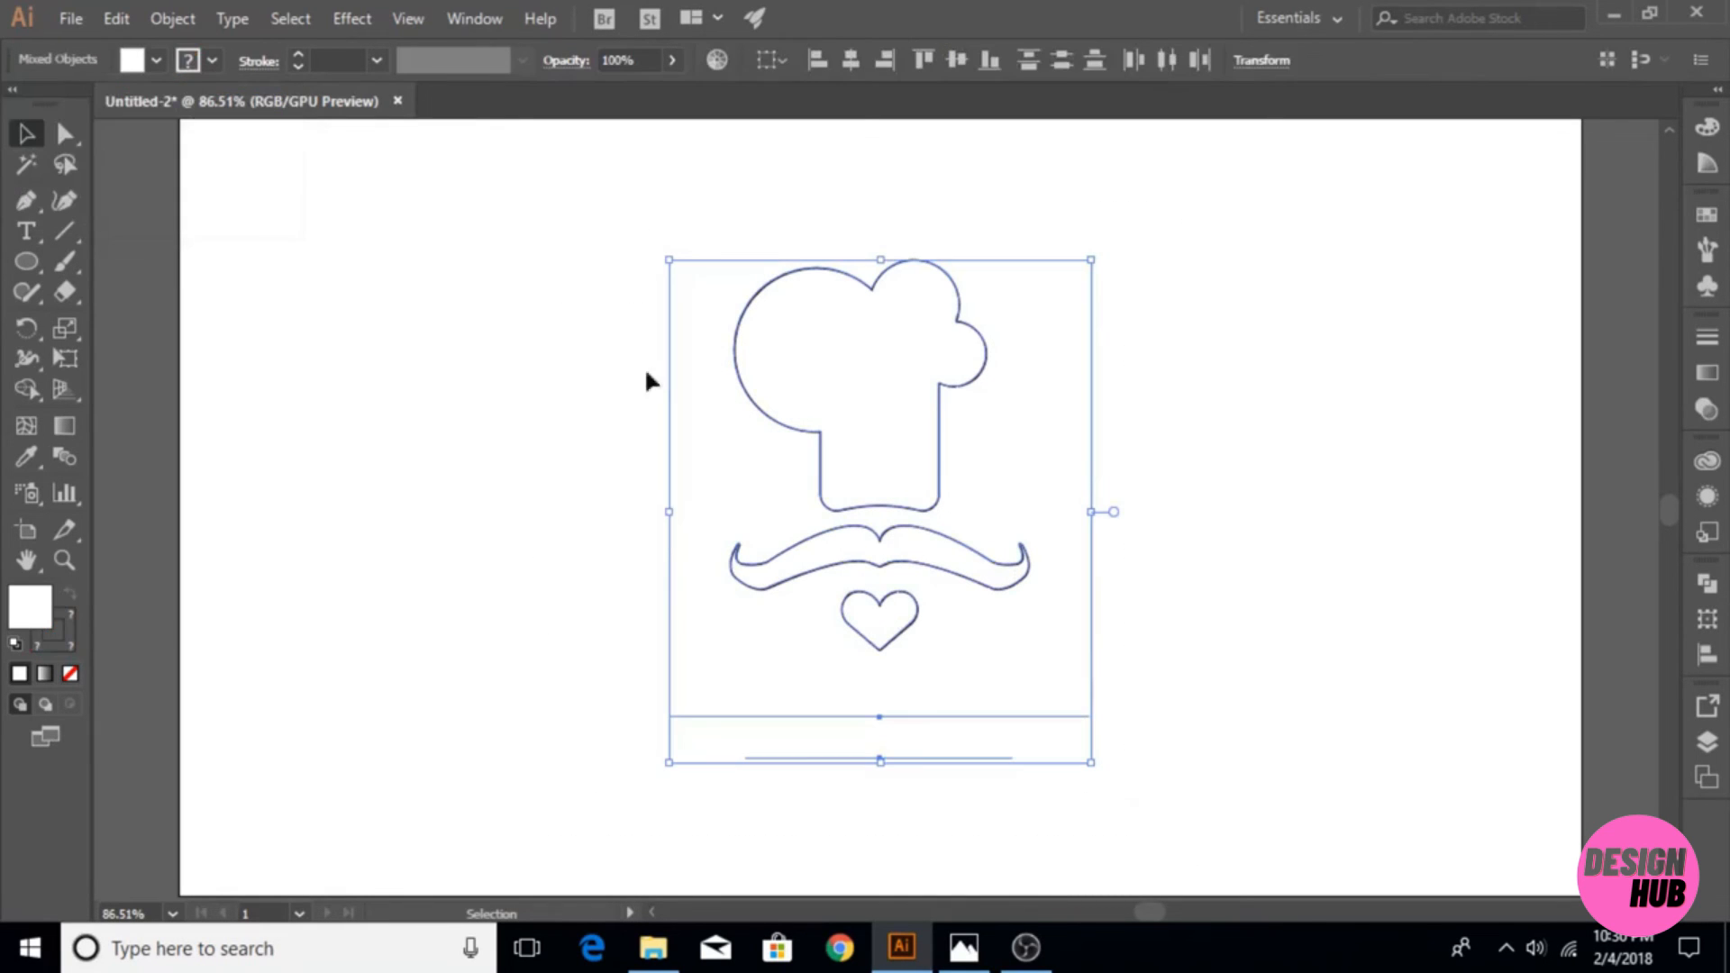
click(212, 60)
click(14, 106)
click(332, 396)
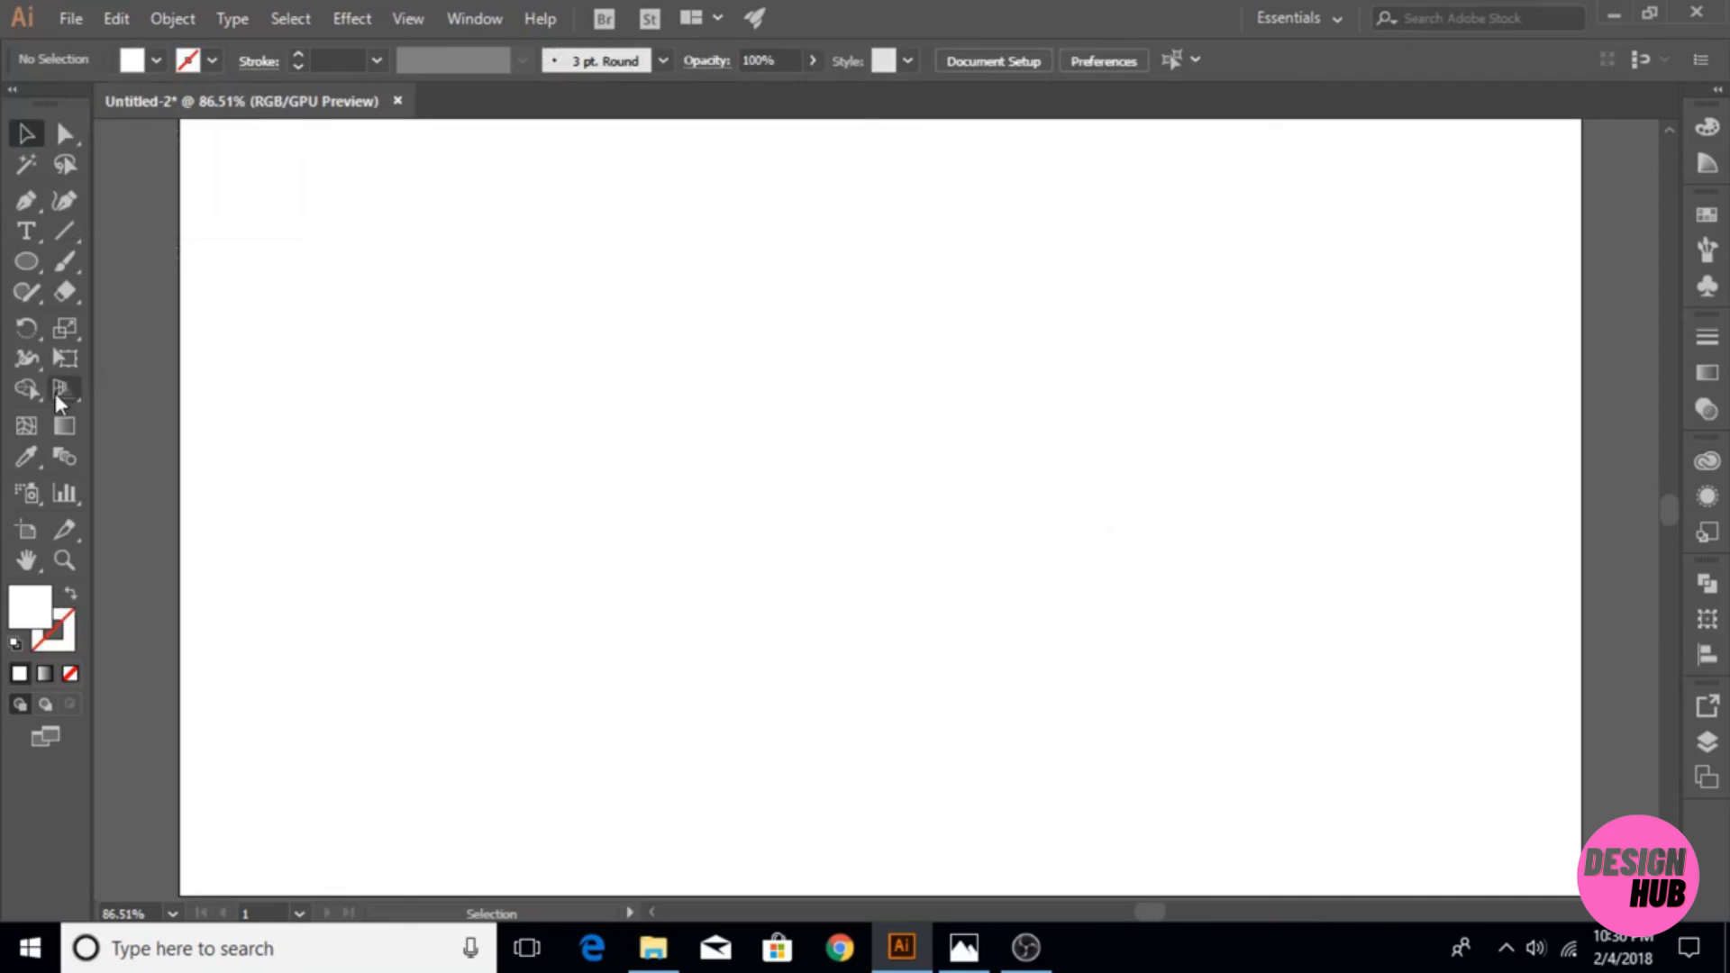
- Draw a rectangle covering the entire artboard as a background
drag(26, 261, 176, 270)
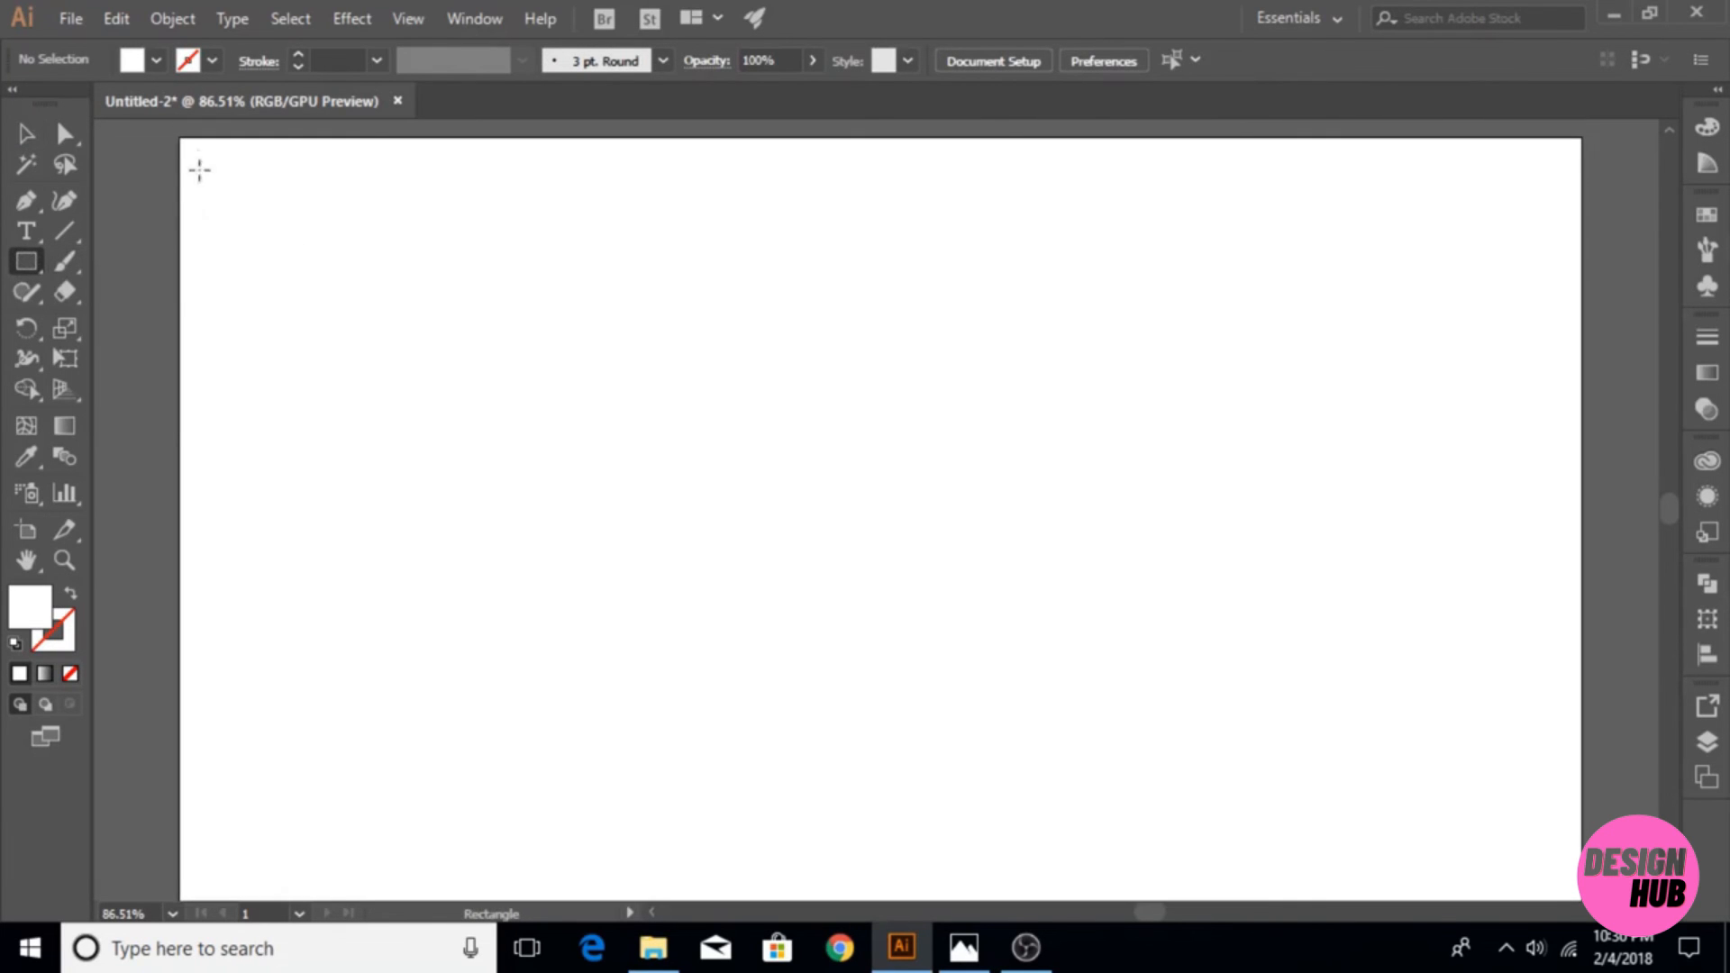
drag(178, 138, 1581, 834)
click(25, 134)
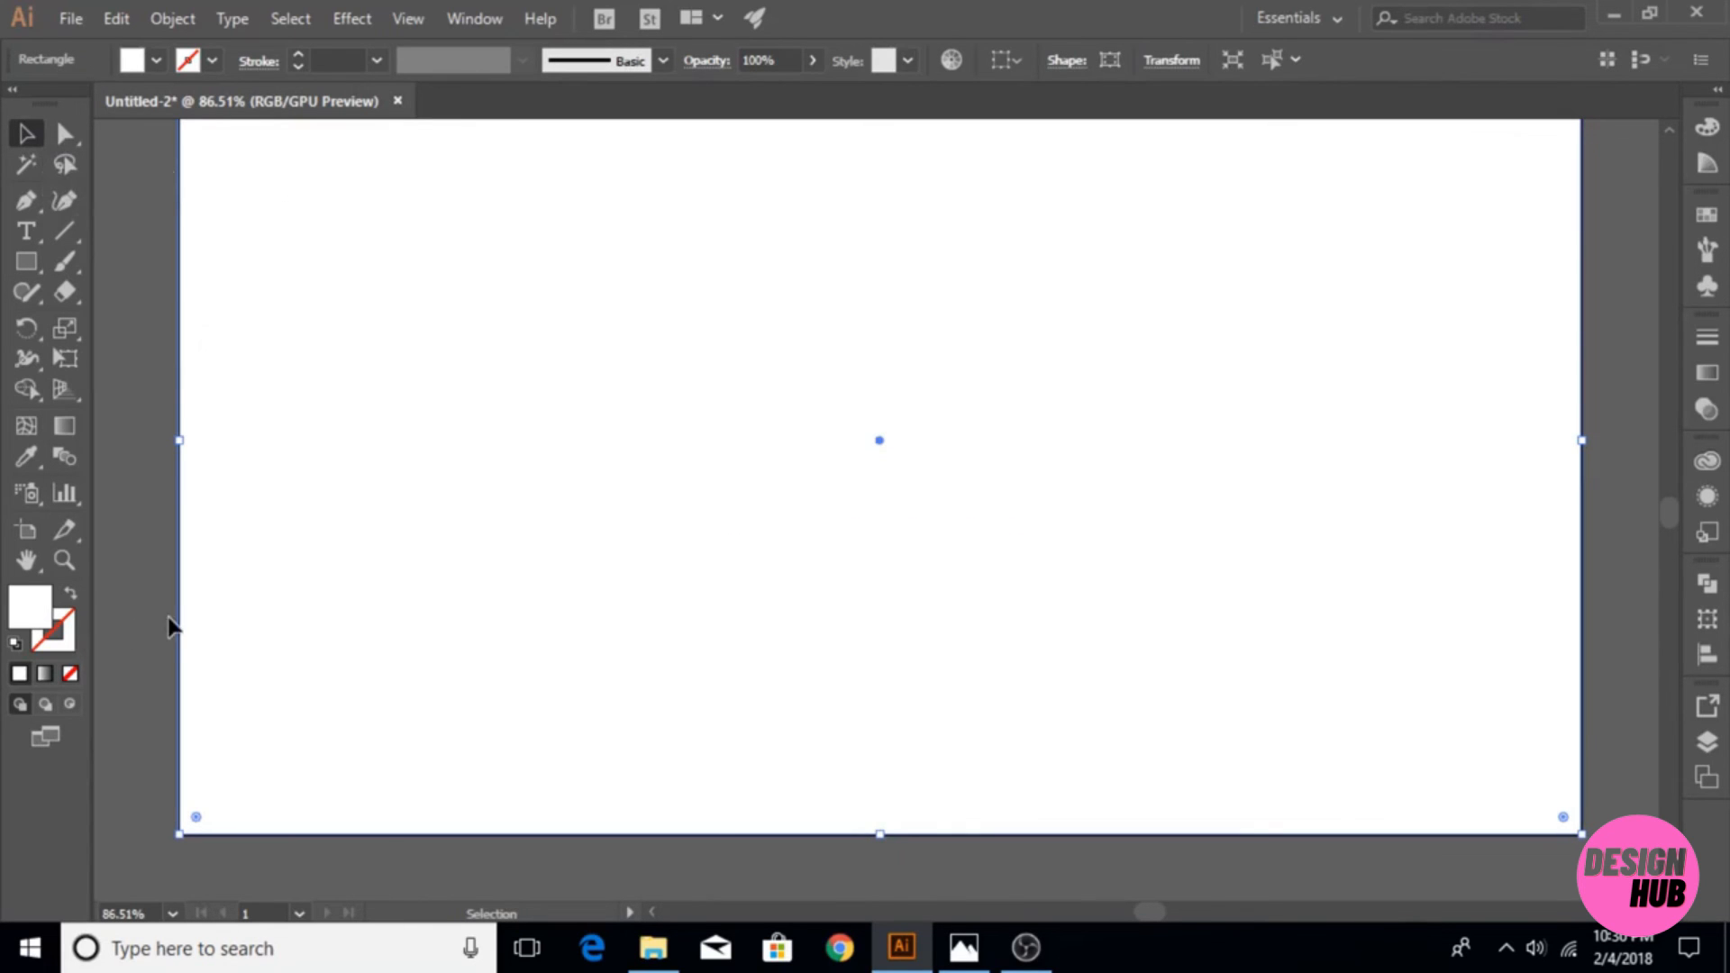
- Fill the background rectangle with a dark purple
double_click(34, 609)
drag(1400, 447, 1403, 275)
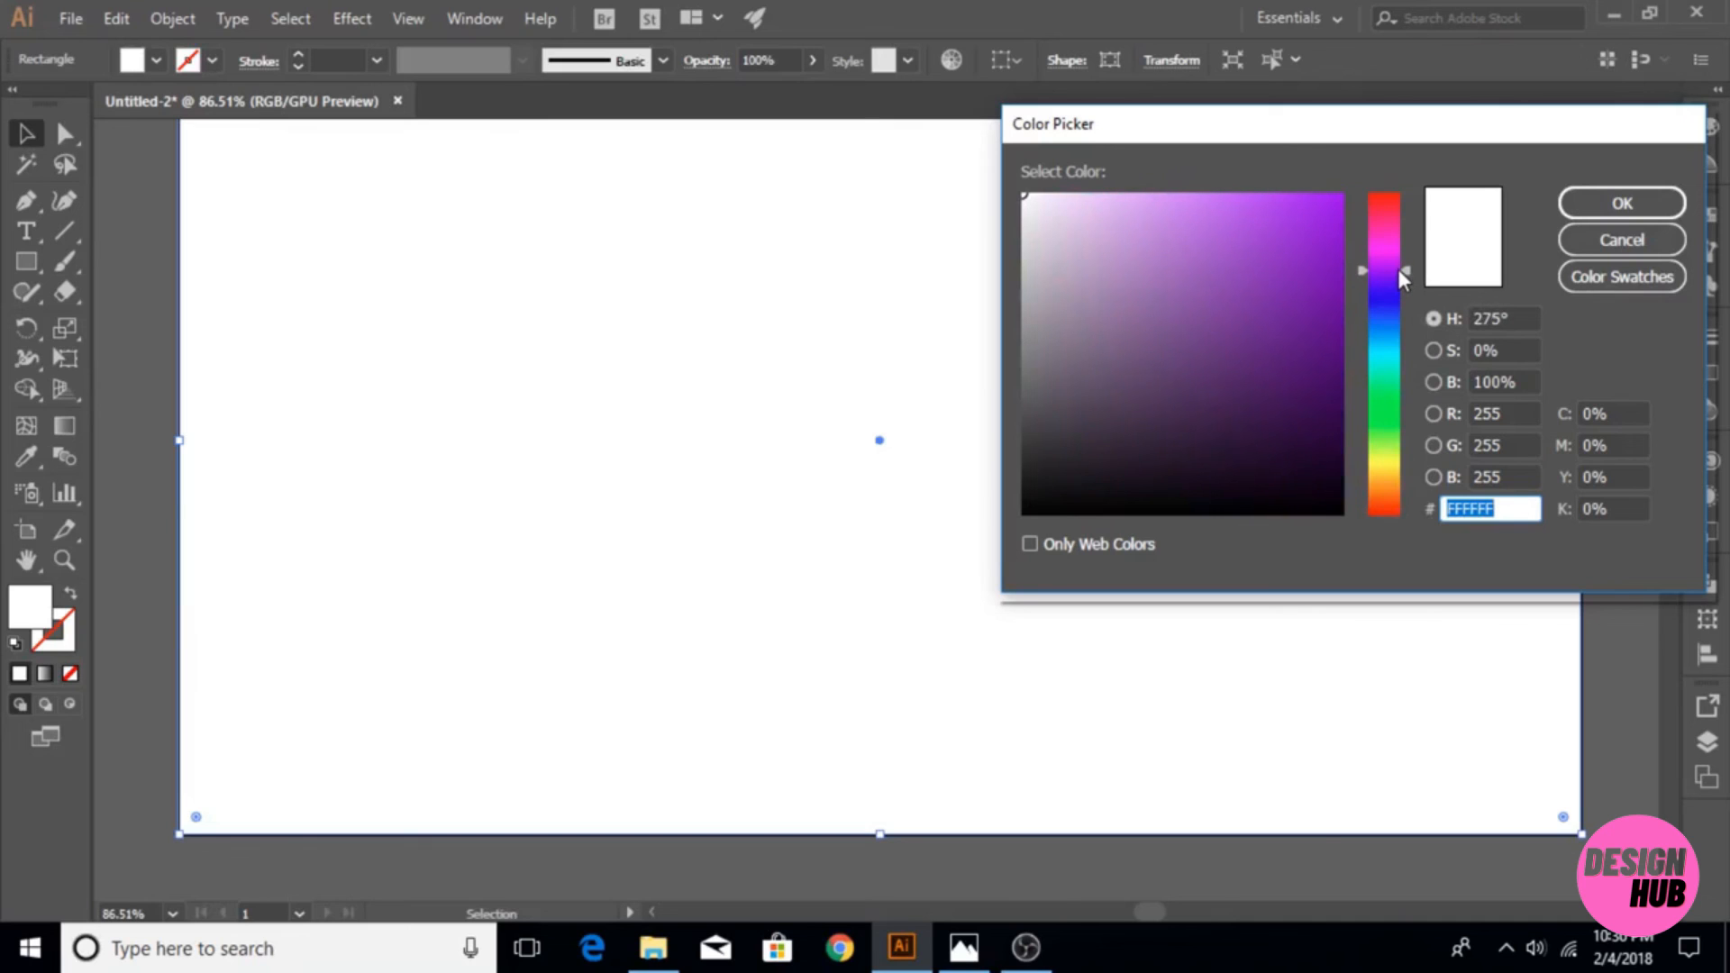
mouse_move(1241, 351)
mouse_down()
mouse_move(1305, 363)
mouse_move(1241, 381)
mouse_up()
click(1622, 203)
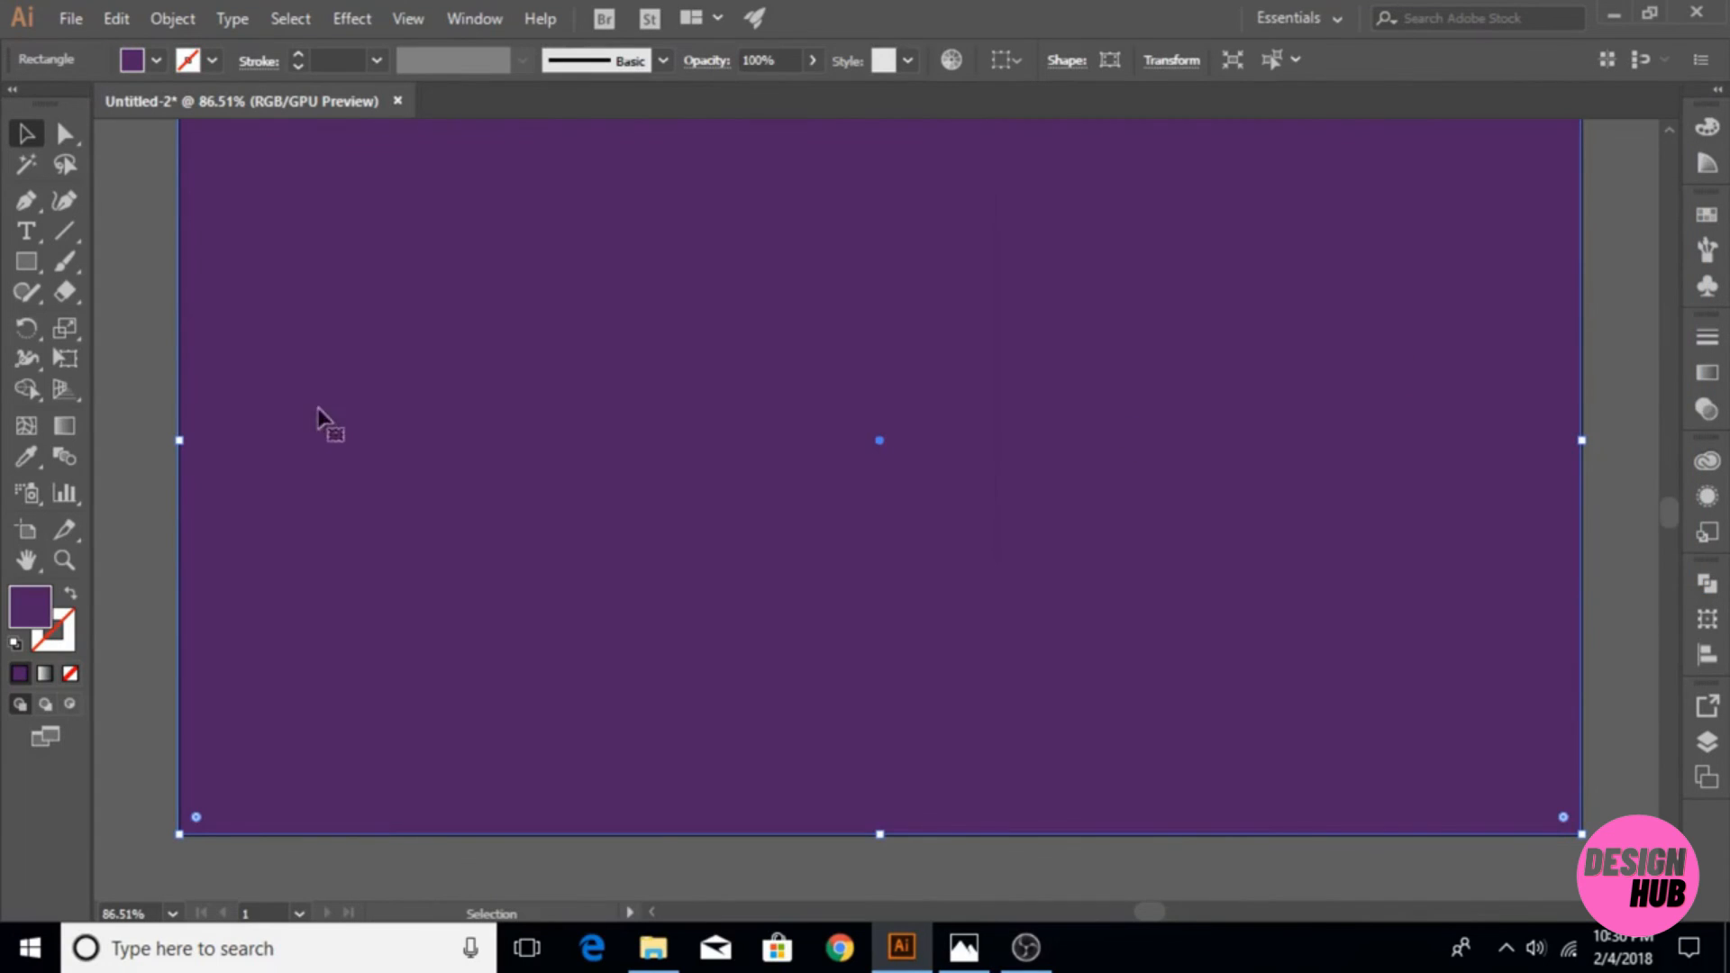
- Send the purple rectangle to the back, behind the white logo, and deselect it
right_click(362, 349)
mouse_move(613, 745)
click(753, 829)
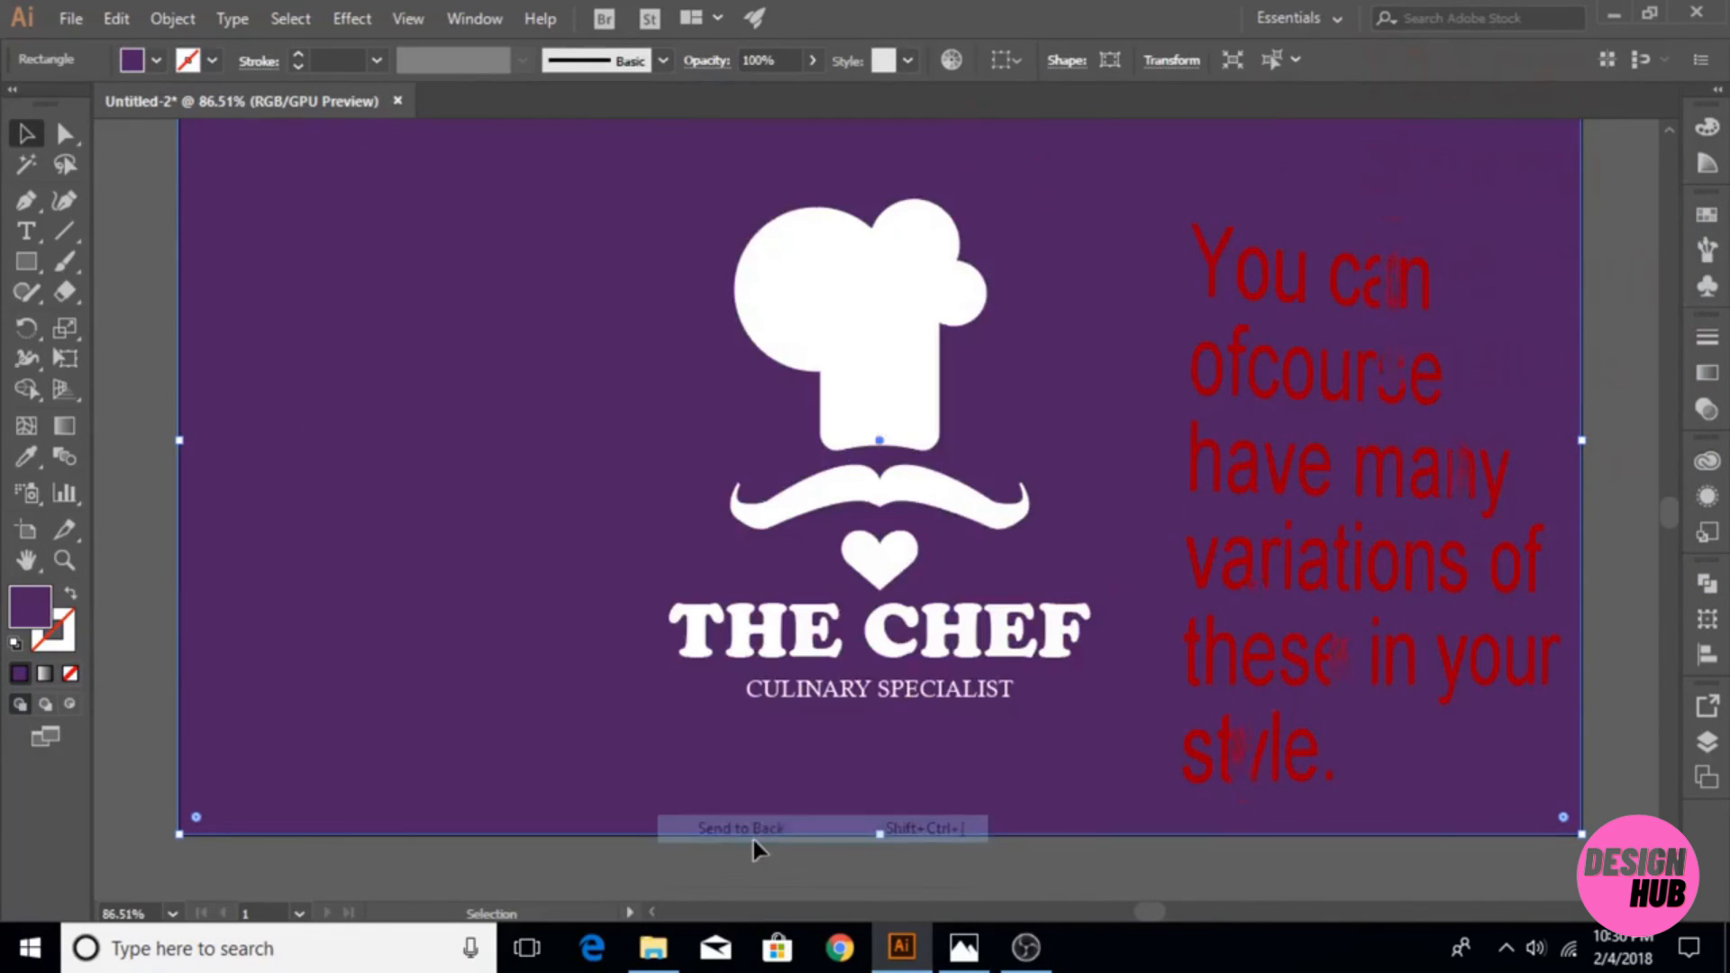
click(1644, 411)
scroll(1327, 551, up, 3)
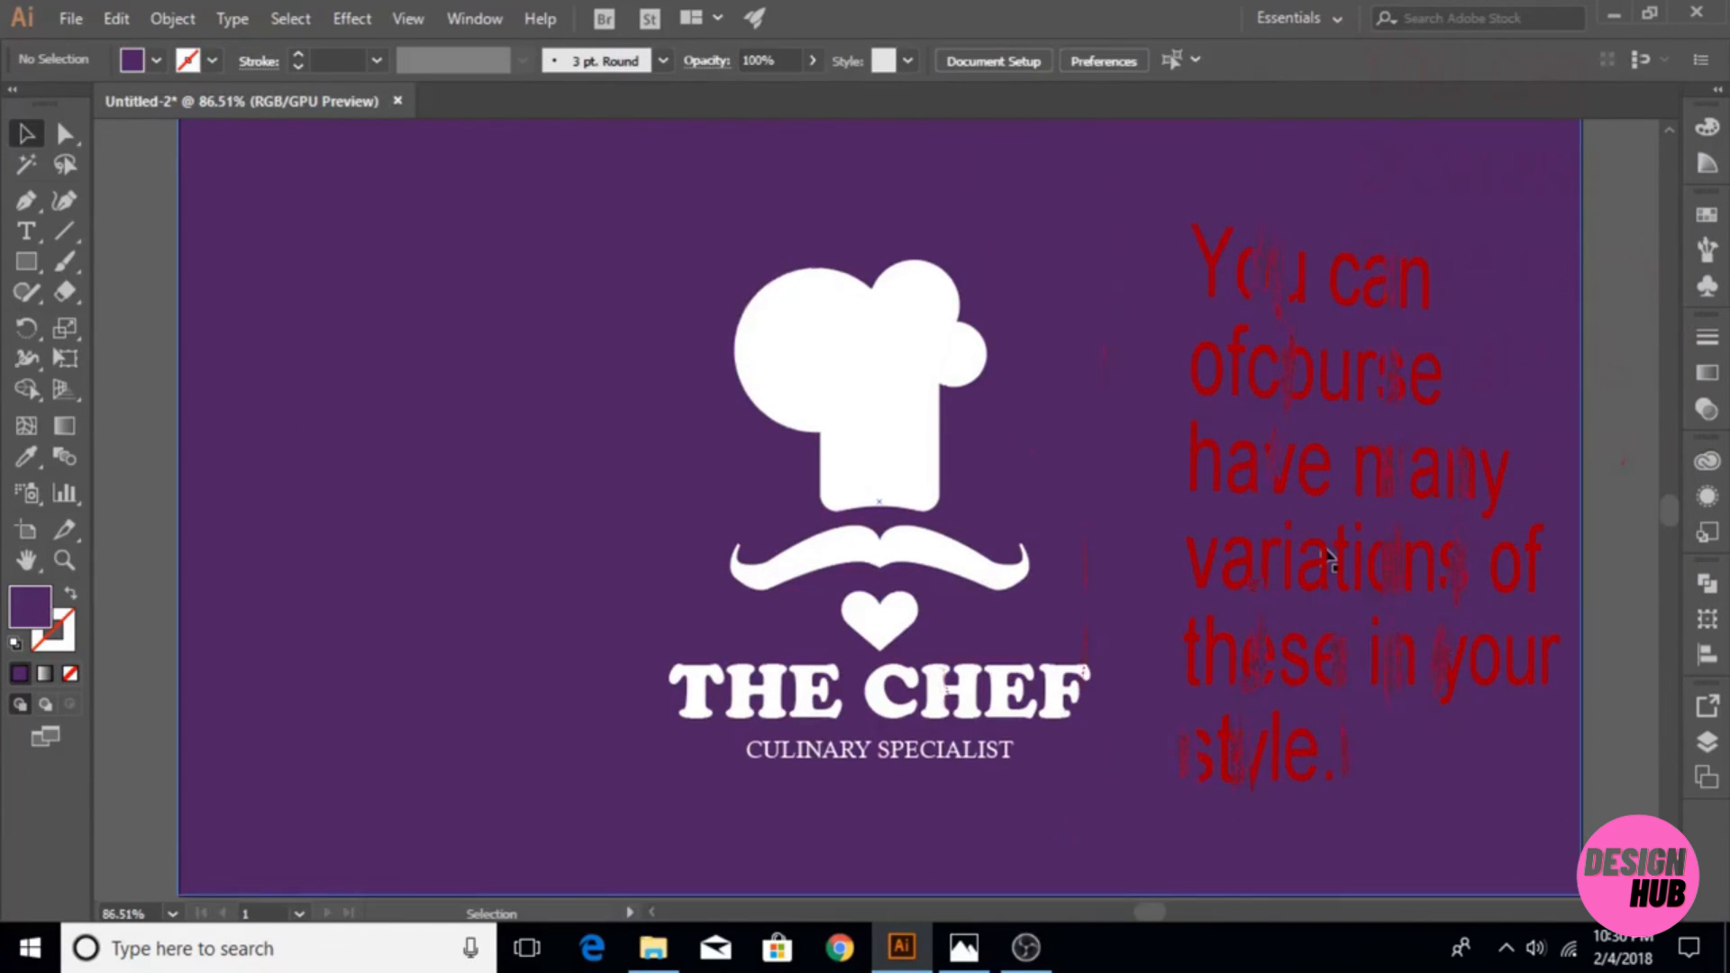